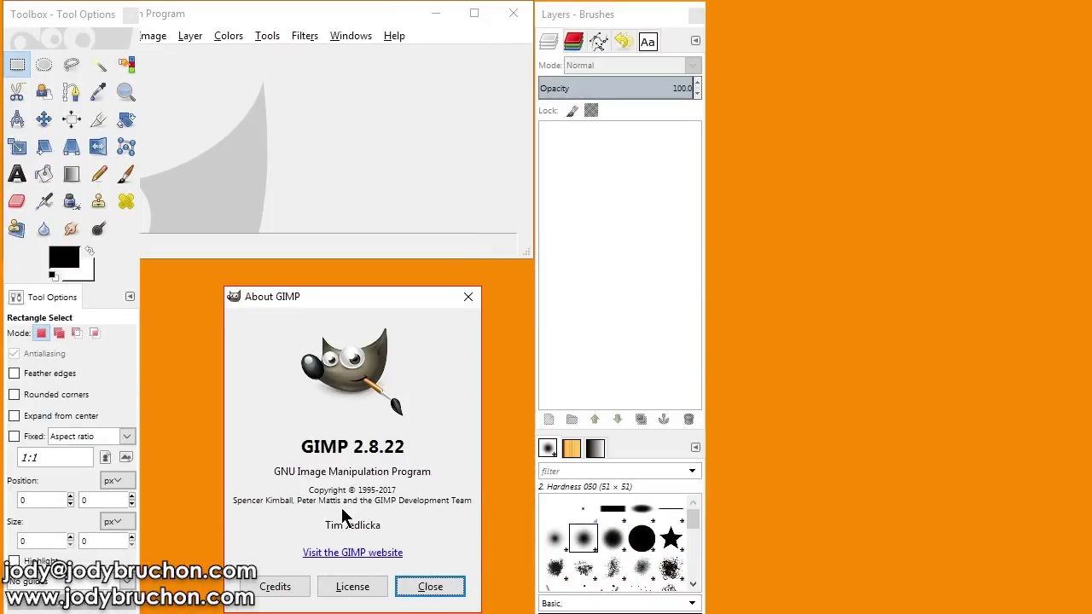
Close the About GIMP dialog and confirm G'MIC-Qt is listed under Filters.
click(436, 589)
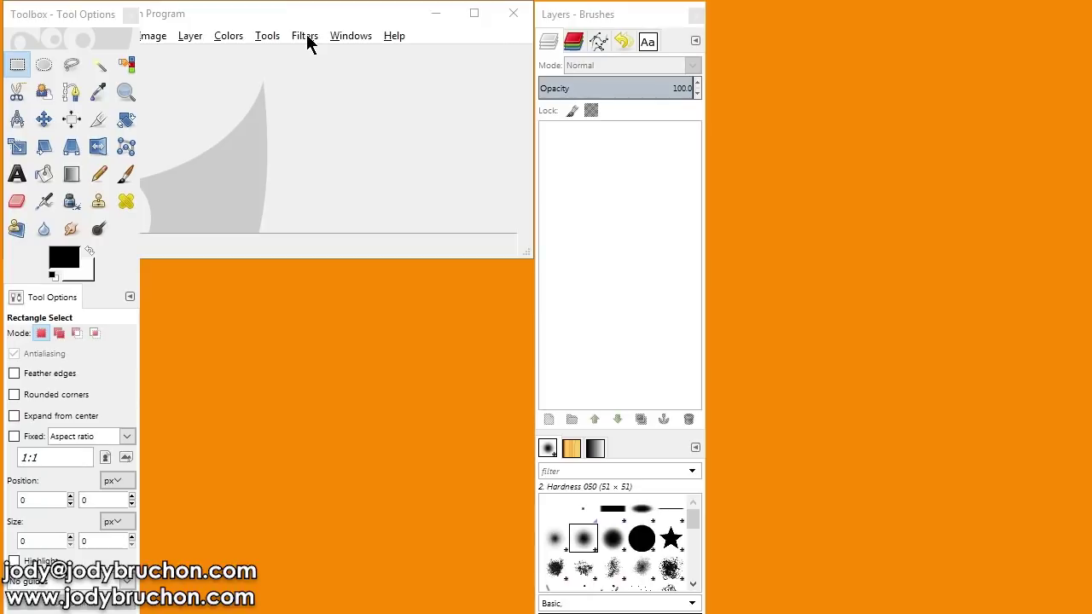
click(307, 36)
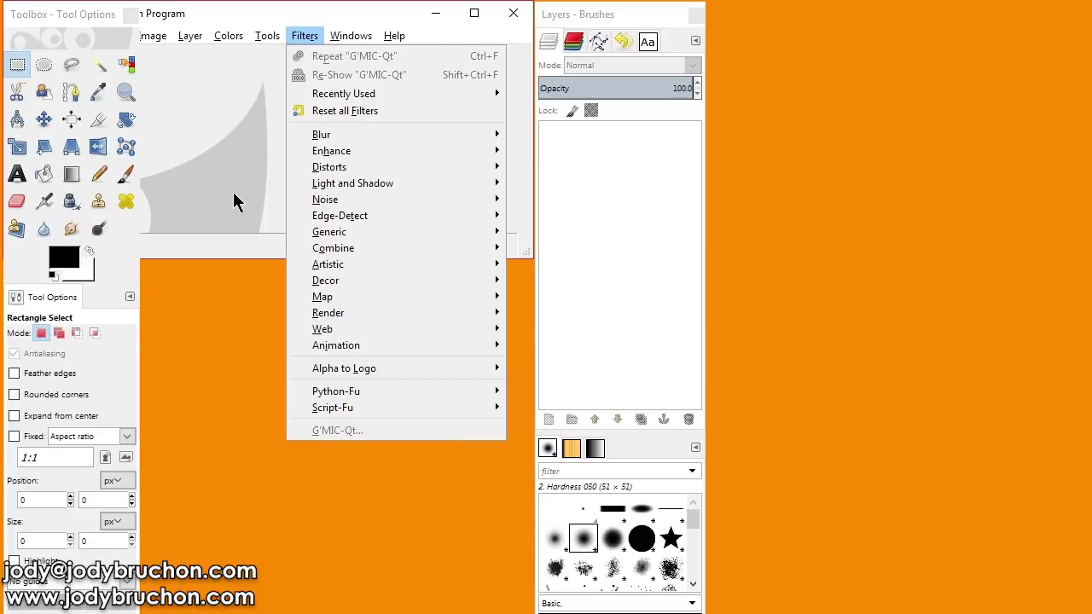
click(232, 111)
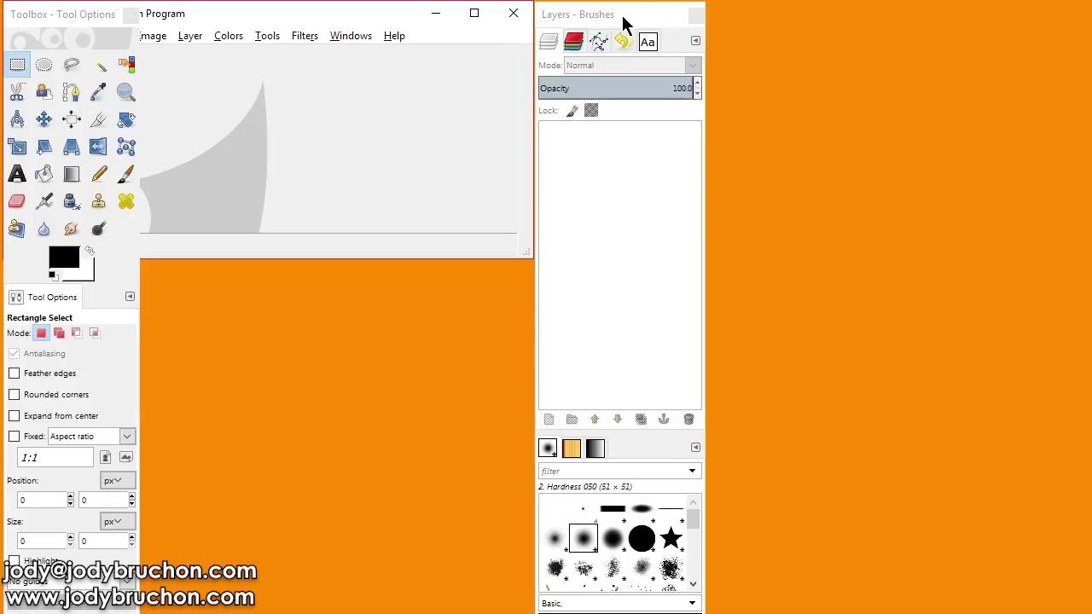
Switch GIMP to Single-Window Mode and bring in the night photo P1270161.JPG.
mouse_move(622, 24)
mouse_down()
mouse_move(517, 44)
mouse_move(640, 30)
mouse_move(634, 14)
mouse_up()
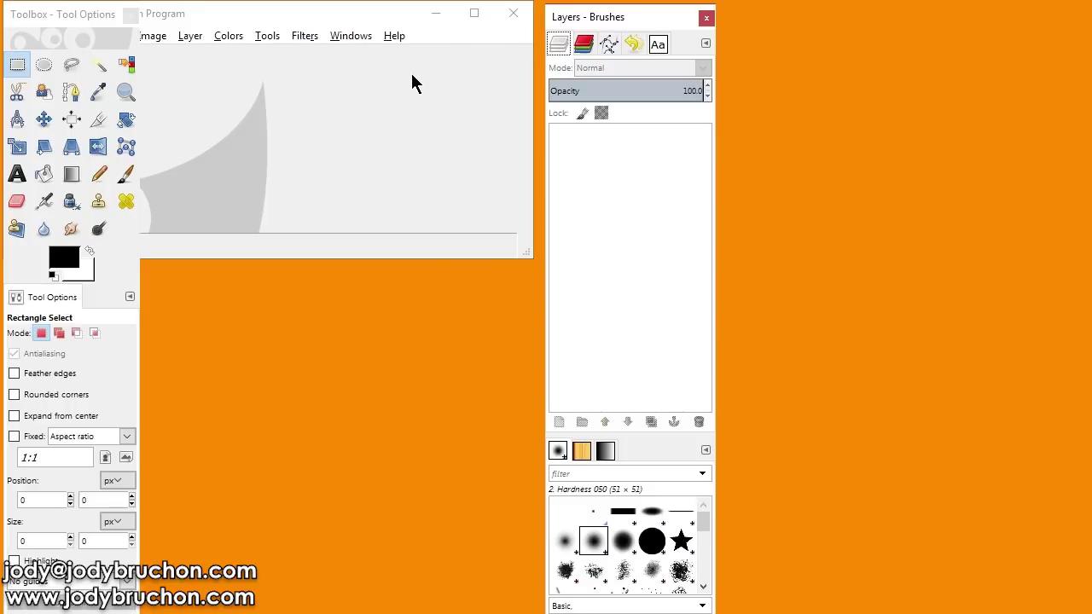
click(353, 36)
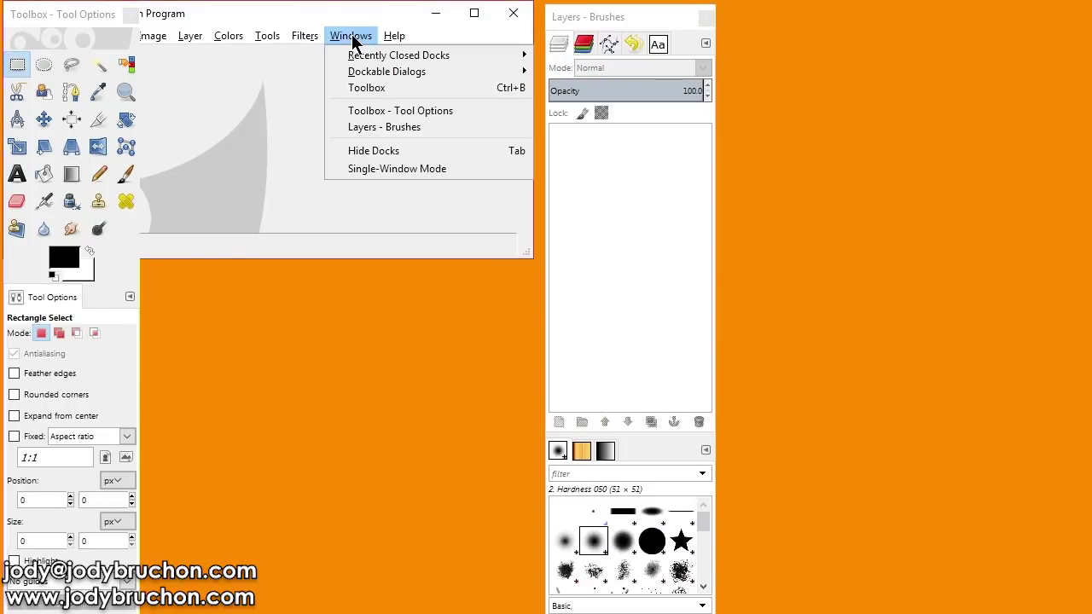
click(381, 170)
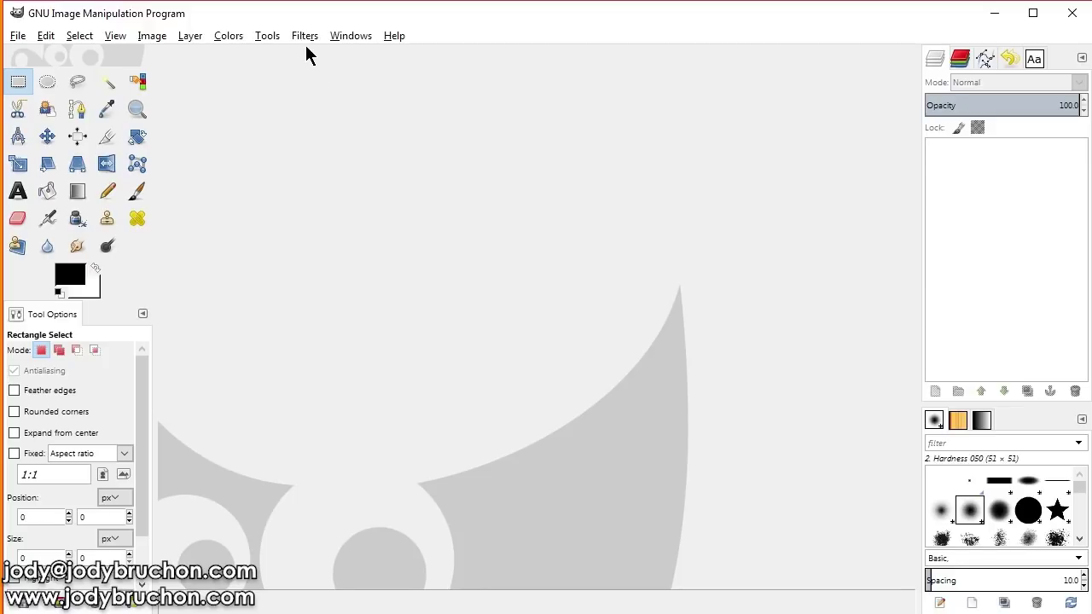
drag(831, 282, 408, 404)
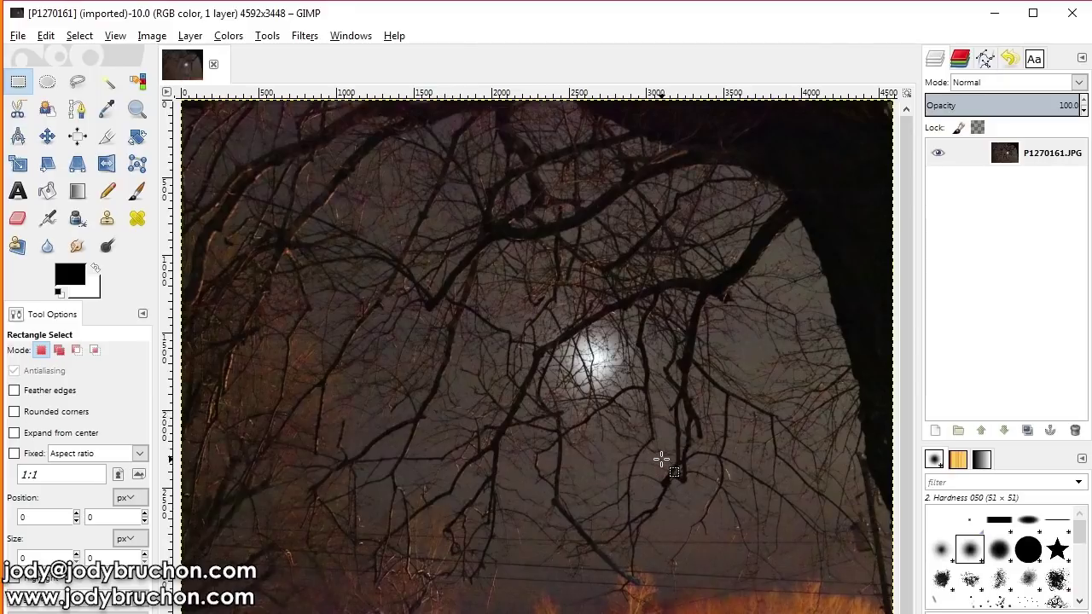
View P1270161.JPG at 100% zoom and pan around to inspect its noise.
key(1)
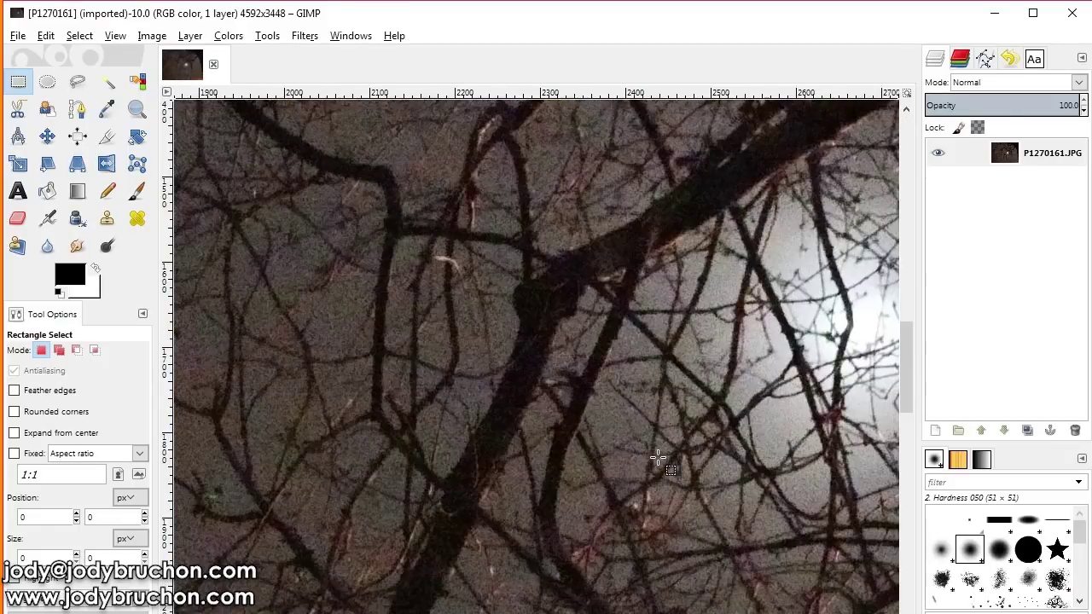
scroll(658, 459, right, 8)
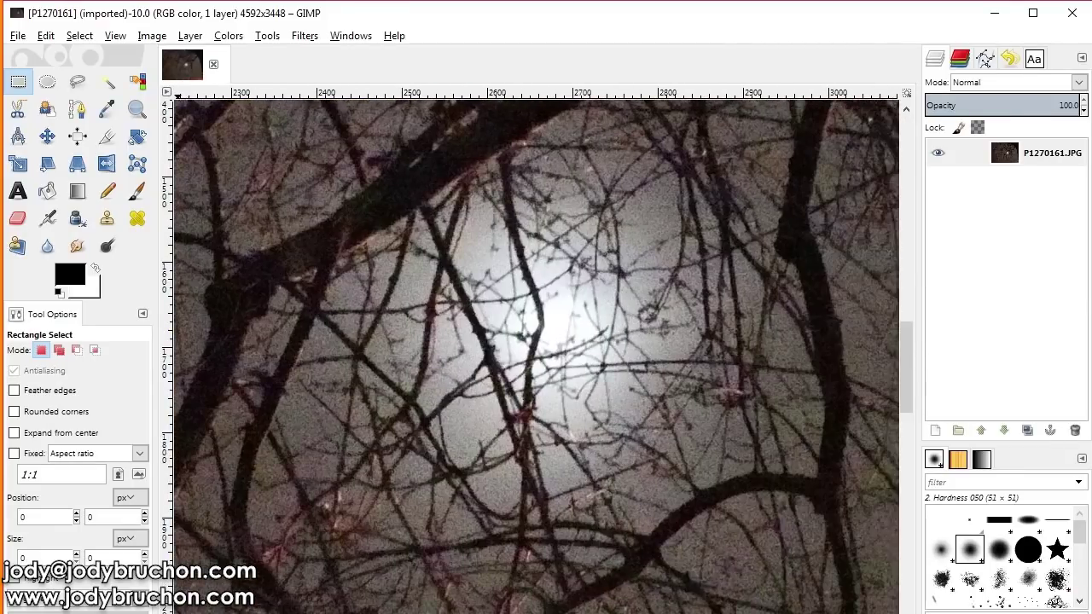
scroll(537, 350, right, 16)
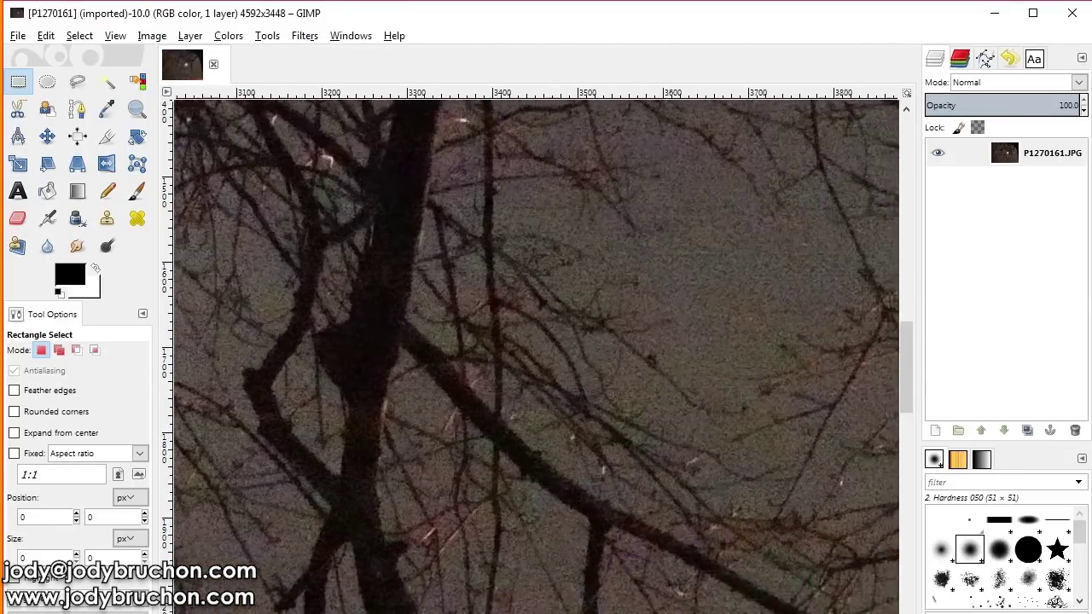
scroll(537, 350, right, 6)
drag(907, 397, 907, 308)
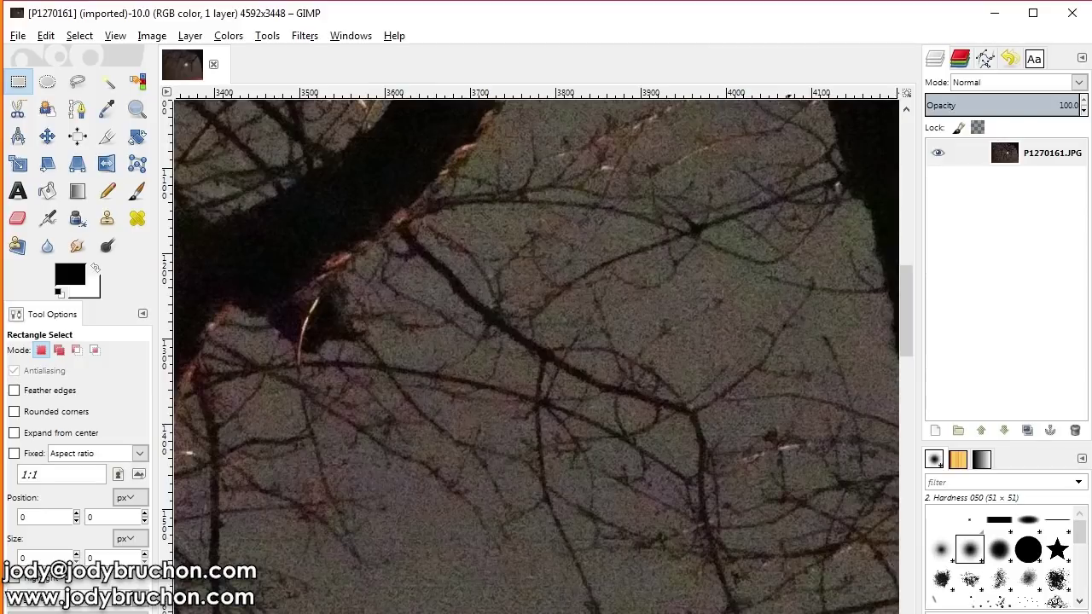
scroll(689, 560, down, 6)
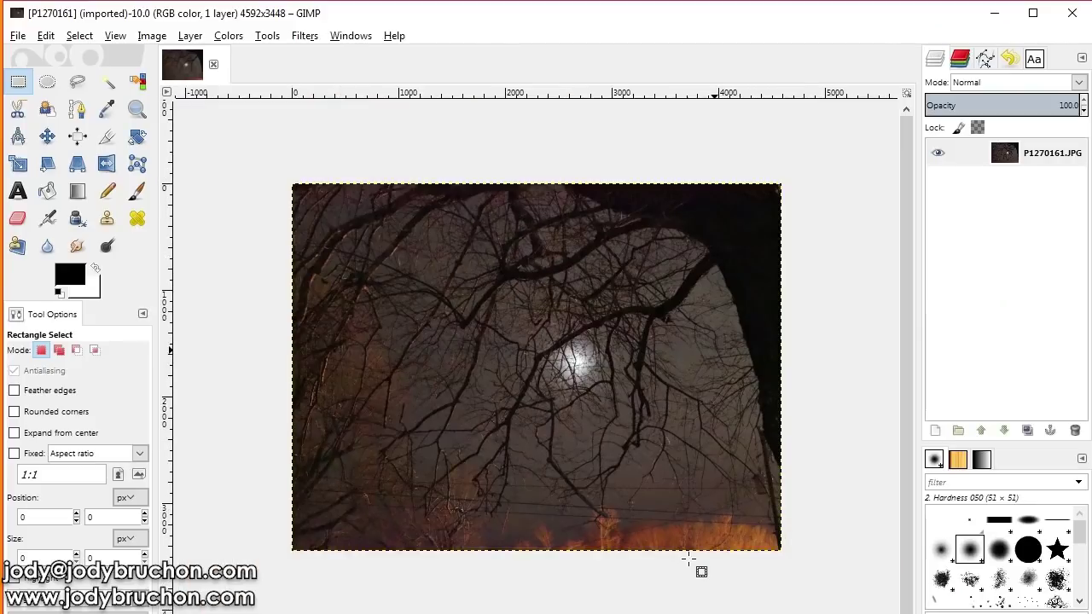
scroll(575, 429, up, 1)
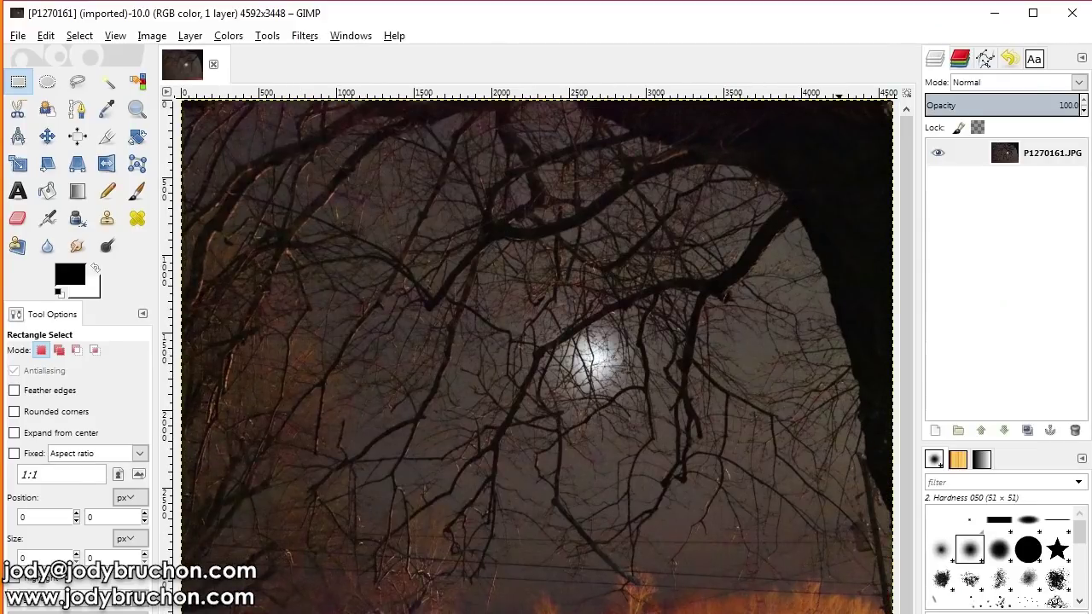
scroll(526, 523, up, 7)
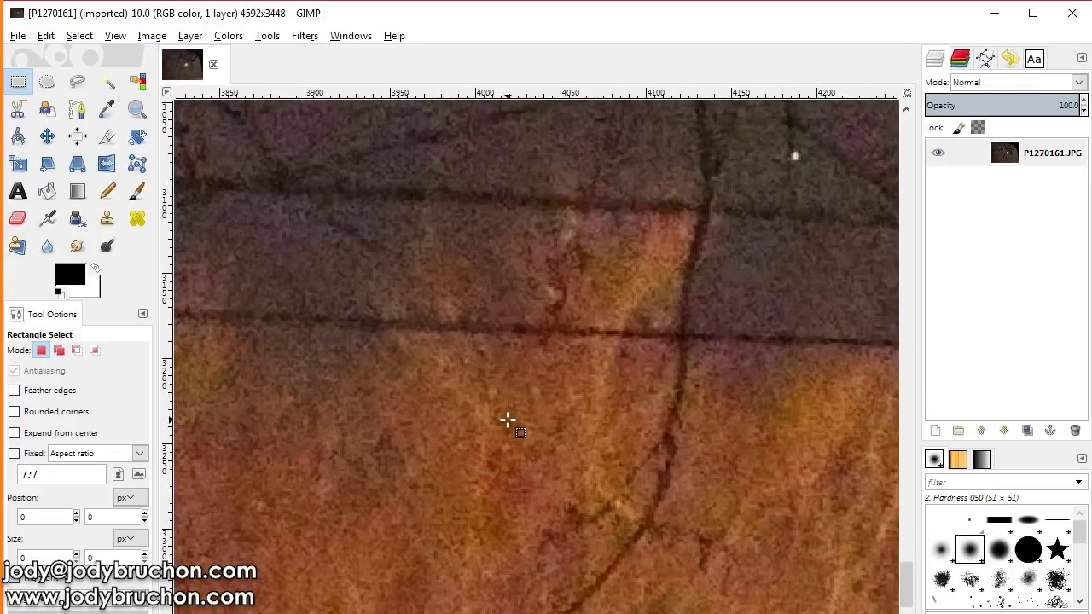
scroll(508, 420, down, 4)
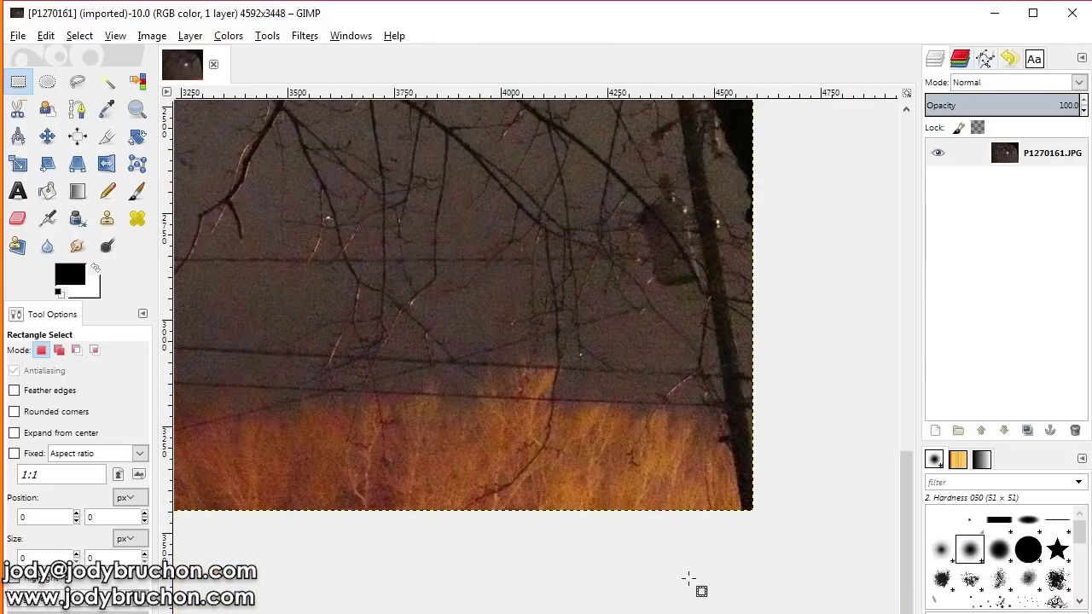
scroll(537, 298, left, 5)
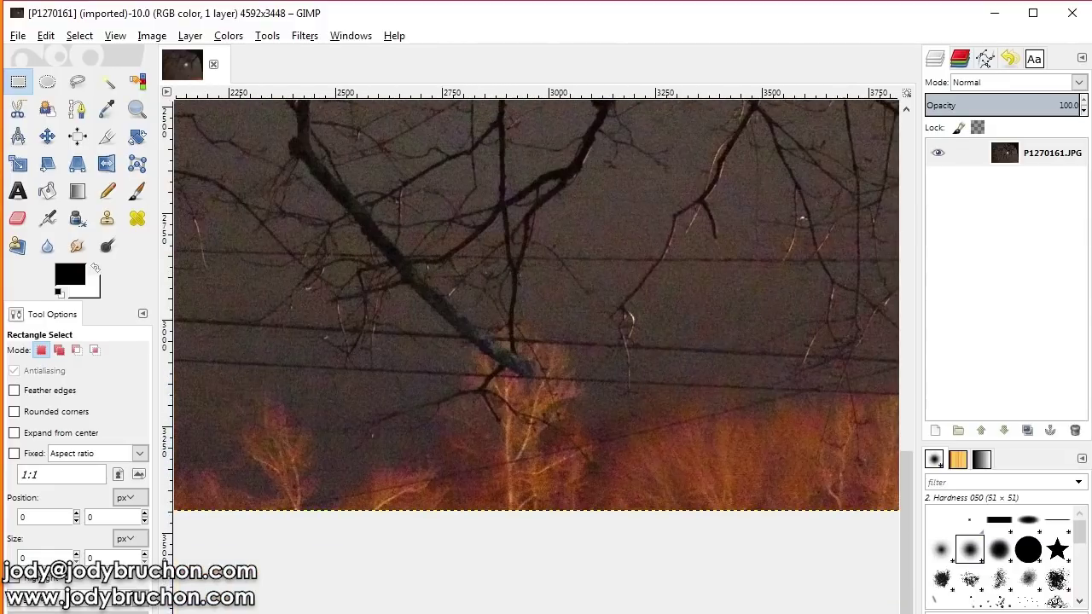
scroll(628, 568, up, 5)
scroll(629, 568, down, 4)
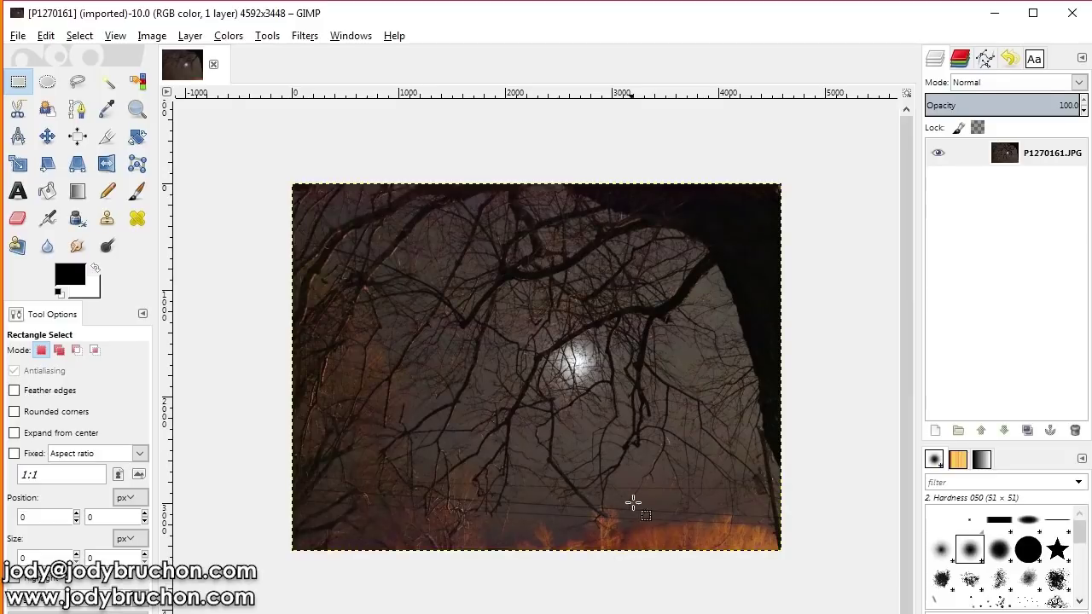
scroll(619, 395, up, 1)
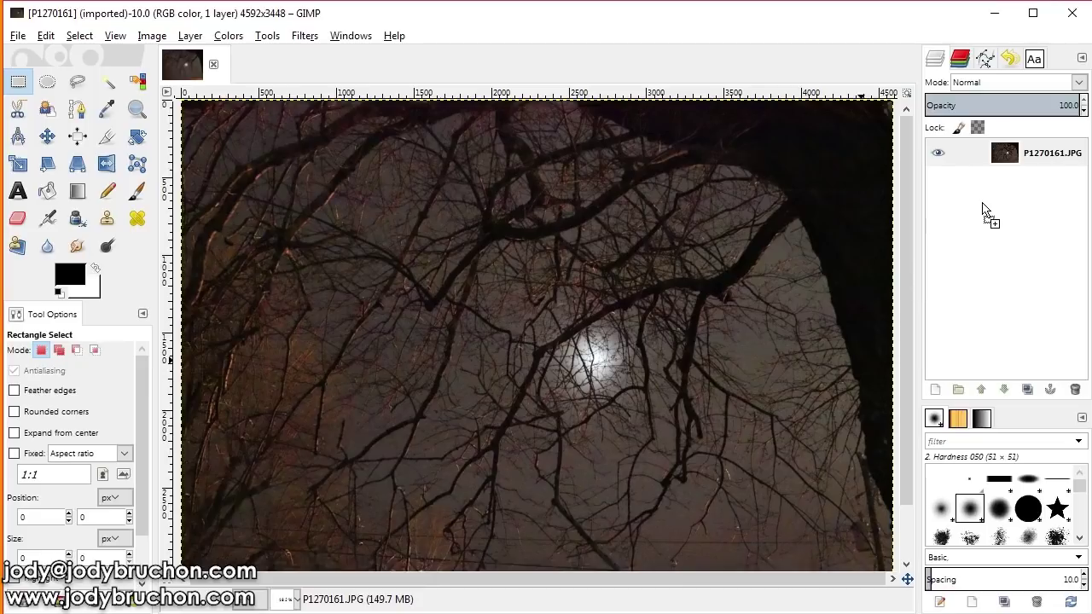
Drag shots P1270162 through P1270174 into the Layers panel as new layers.
drag(982, 203, 977, 204)
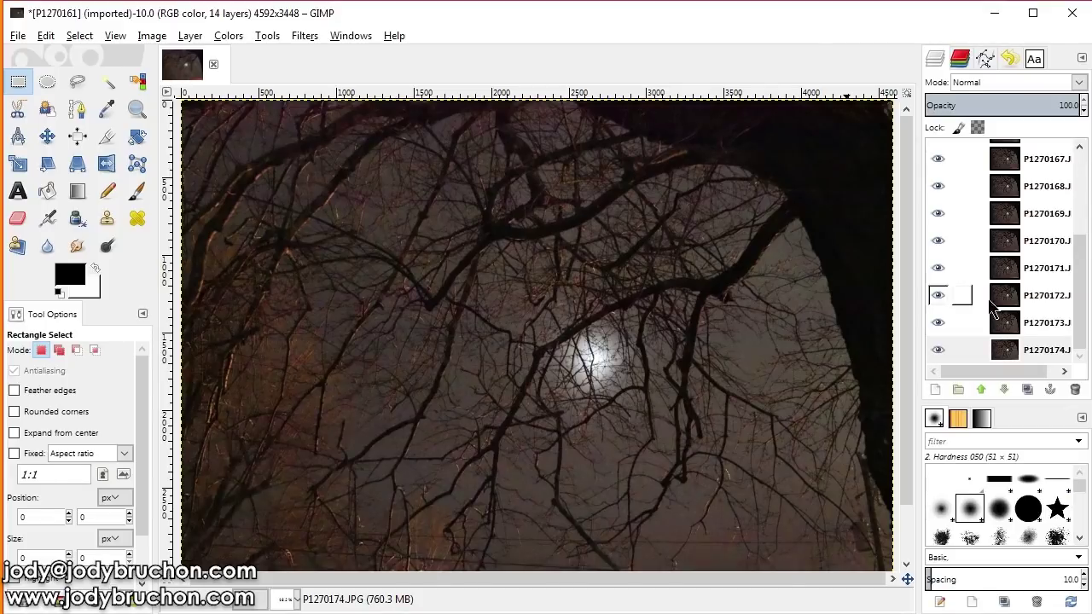
Hide layers P1270161 through P1270165, then make them visible again.
drag(1080, 293, 1079, 195)
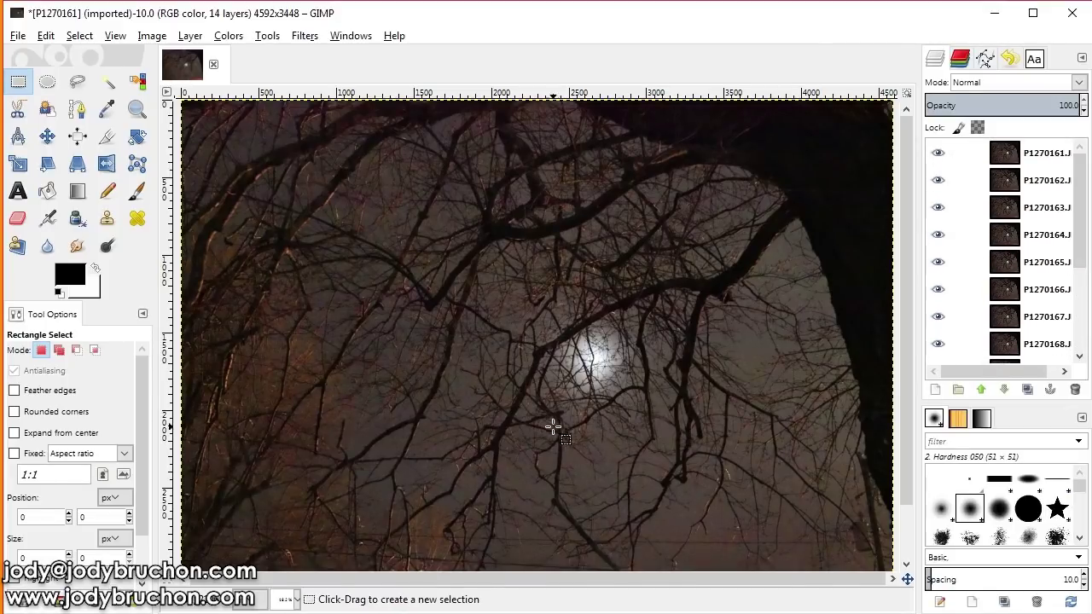
click(938, 154)
drag(938, 179, 943, 239)
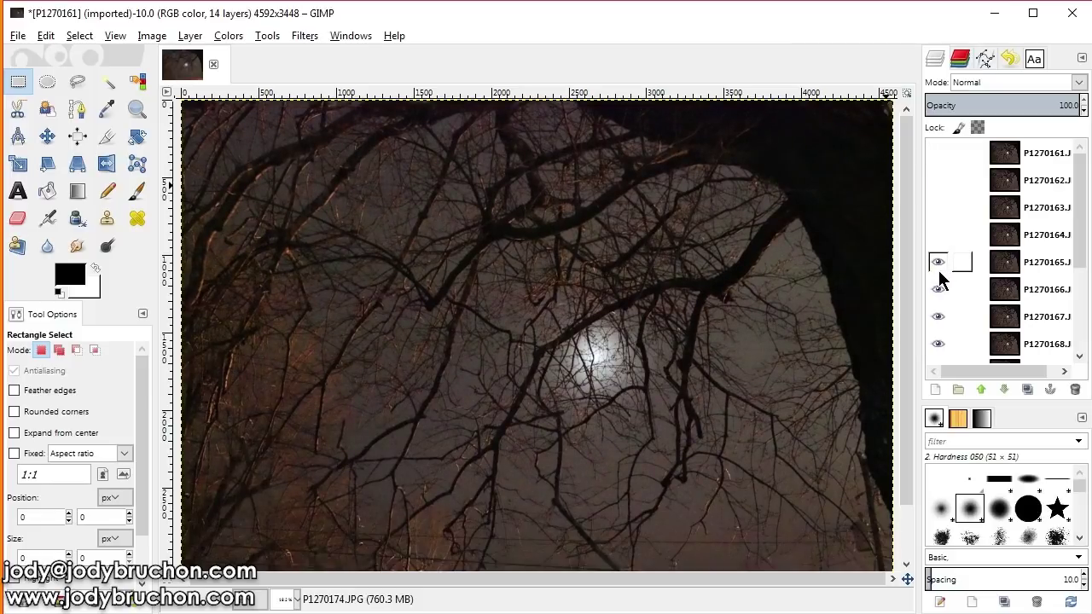
click(937, 271)
click(937, 271)
drag(936, 273, 934, 153)
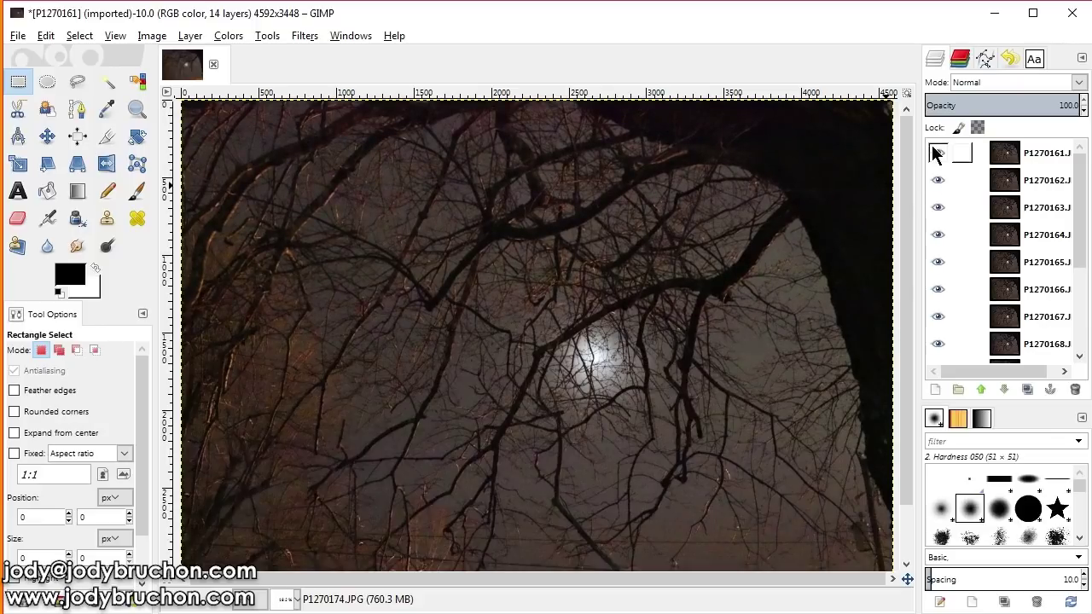
At 100% zoom, toggle P1270161 on and off to compare it with the frame below.
key(1)
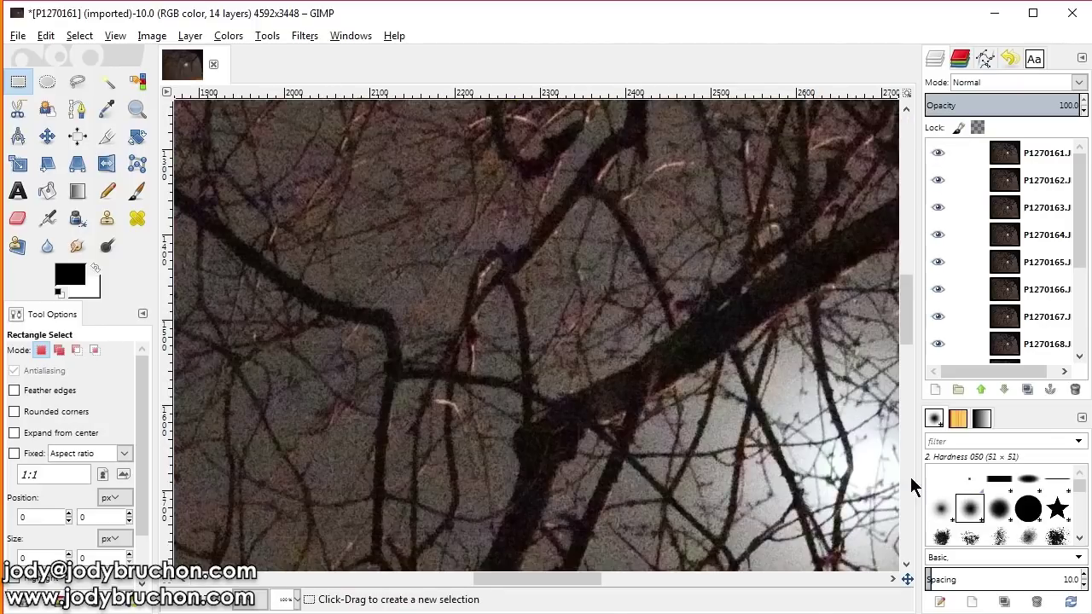
click(938, 156)
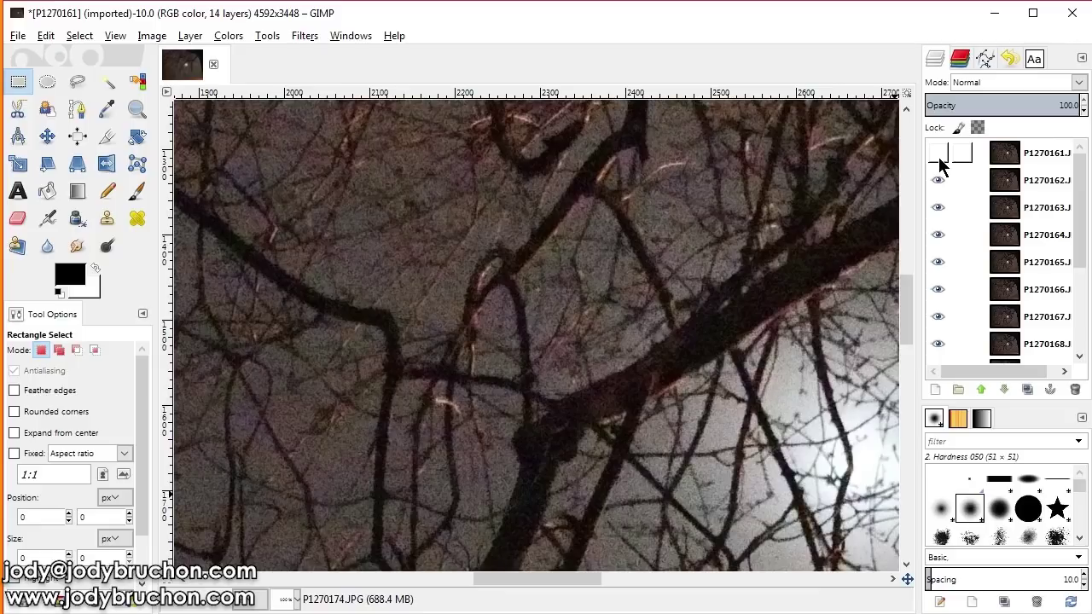
click(939, 158)
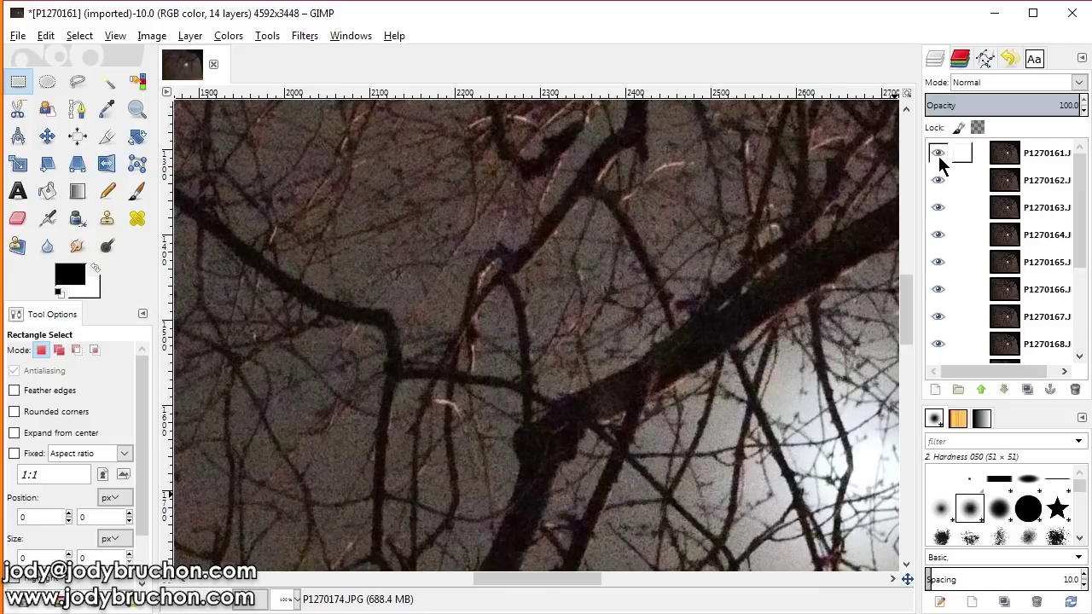
click(938, 157)
click(939, 159)
click(939, 159)
click(938, 160)
click(939, 162)
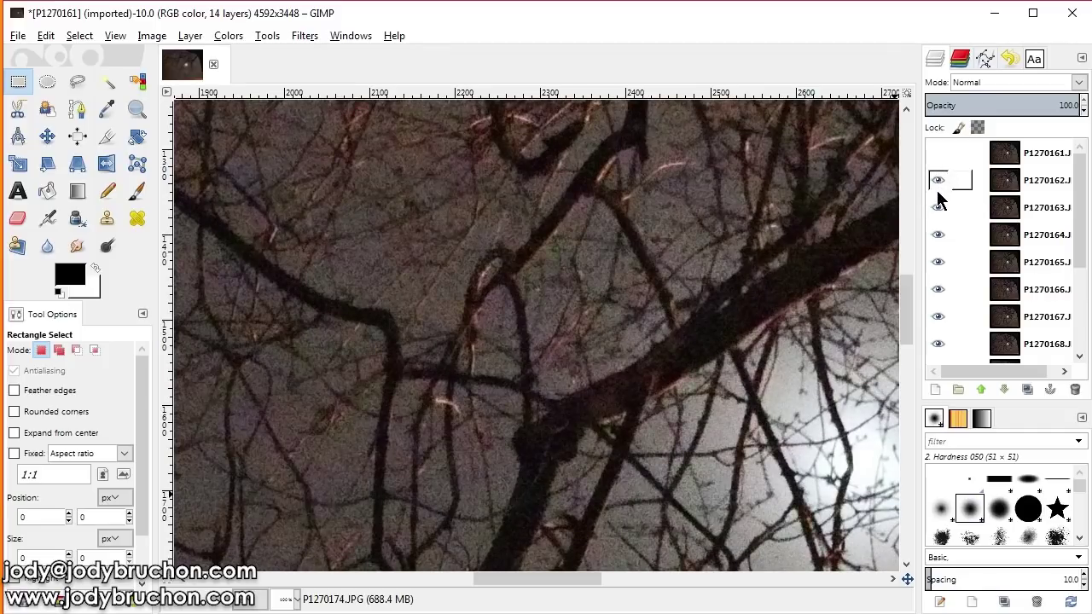
Hide layers P1270162 through P1270166 in turn, then show them all back up through P1270161.
click(937, 191)
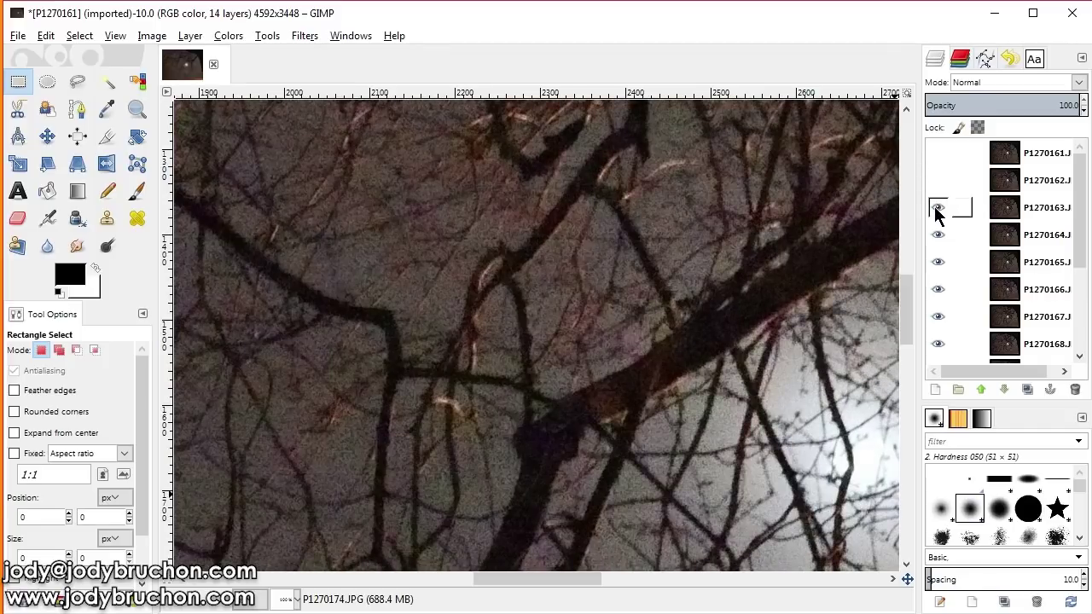
click(937, 207)
click(938, 235)
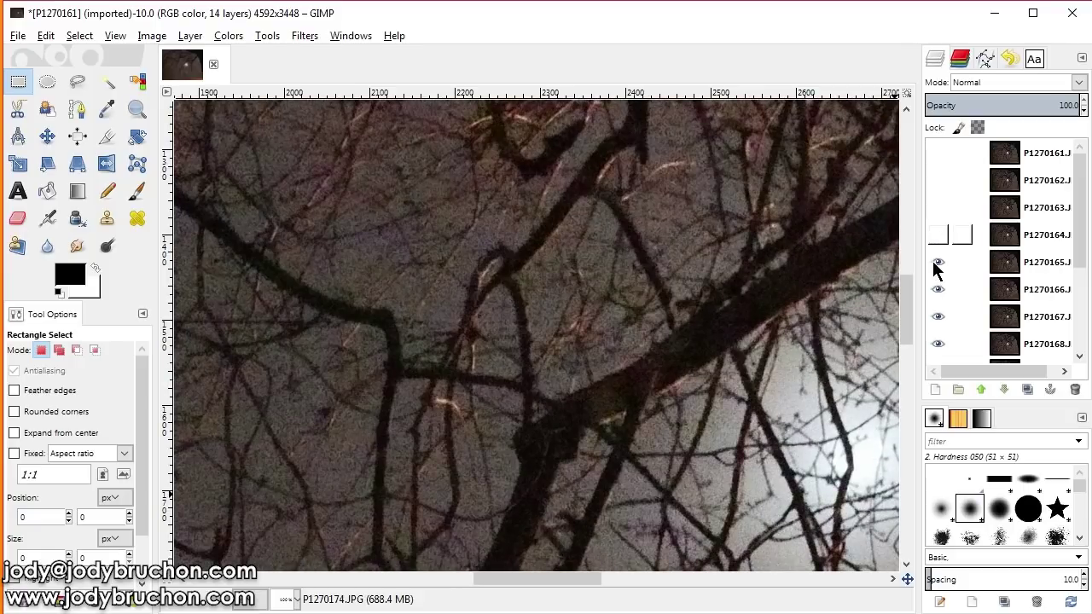
click(937, 263)
click(937, 289)
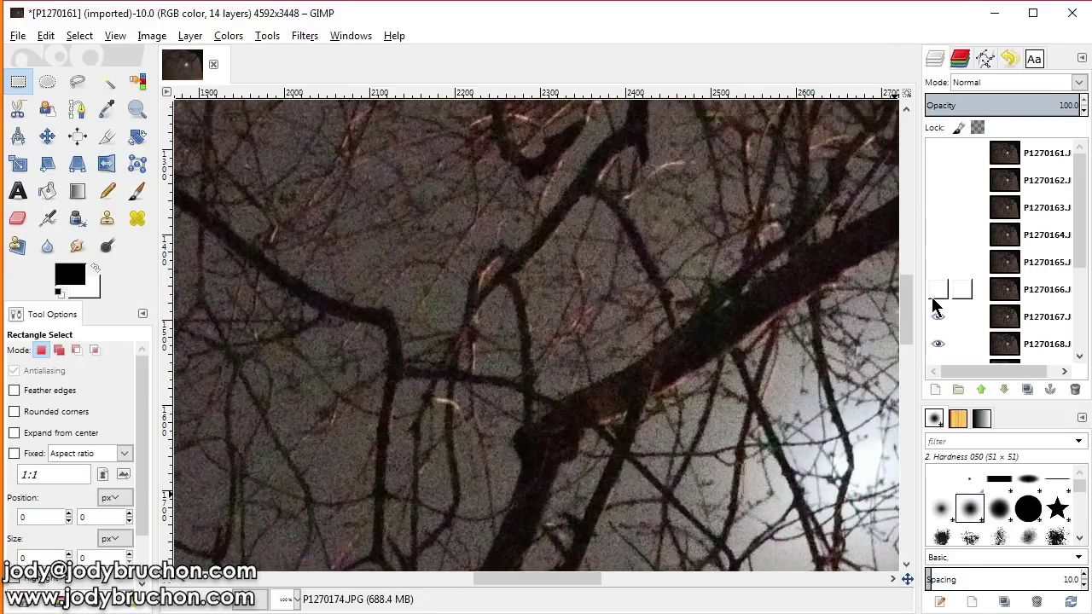
click(938, 290)
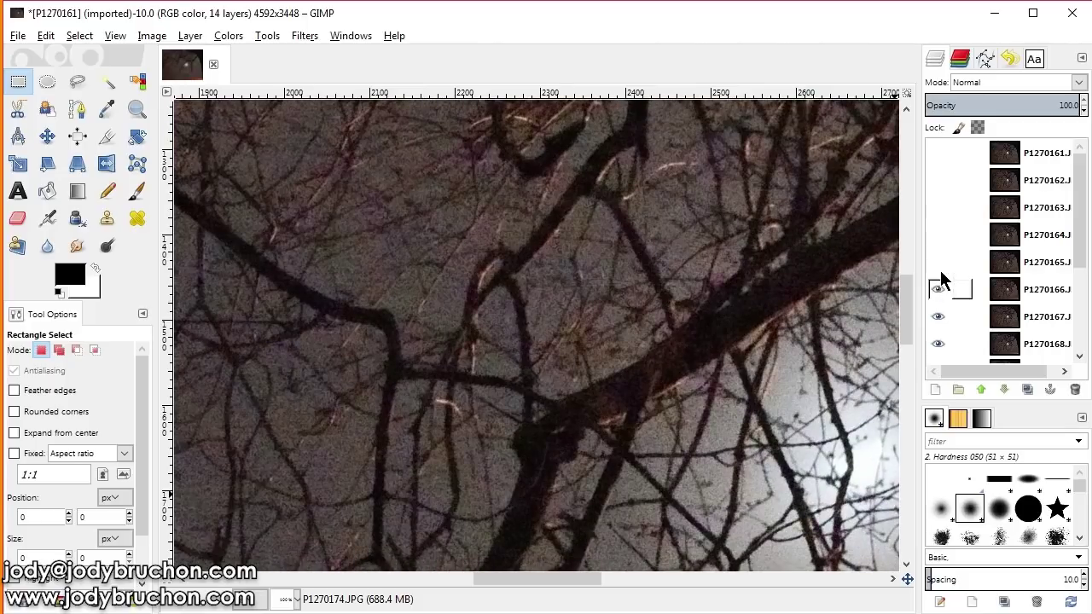
click(938, 261)
click(938, 234)
click(938, 207)
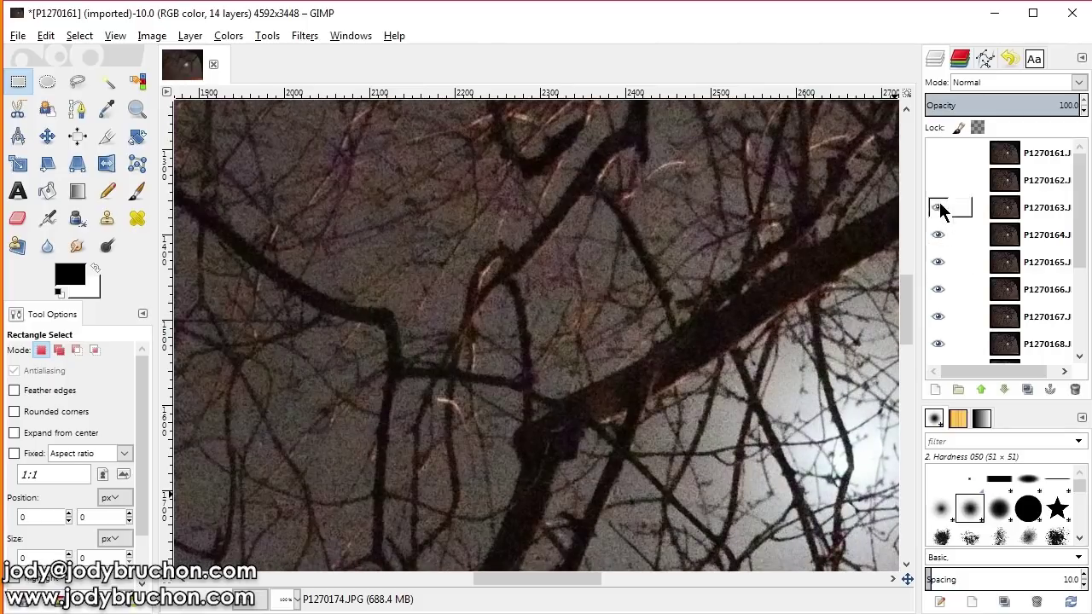
click(938, 180)
click(938, 152)
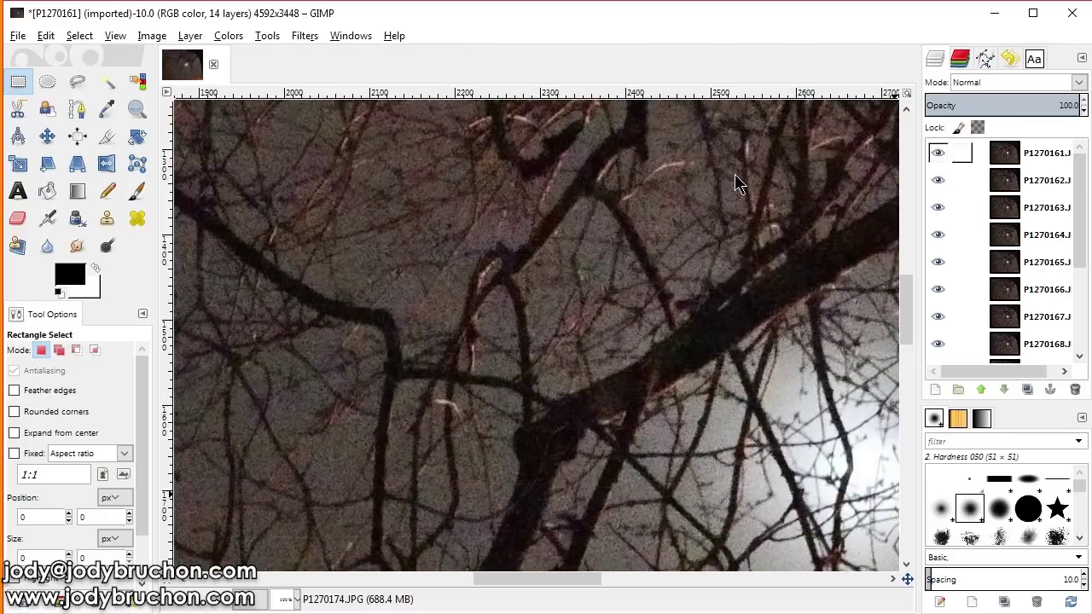
click(305, 39)
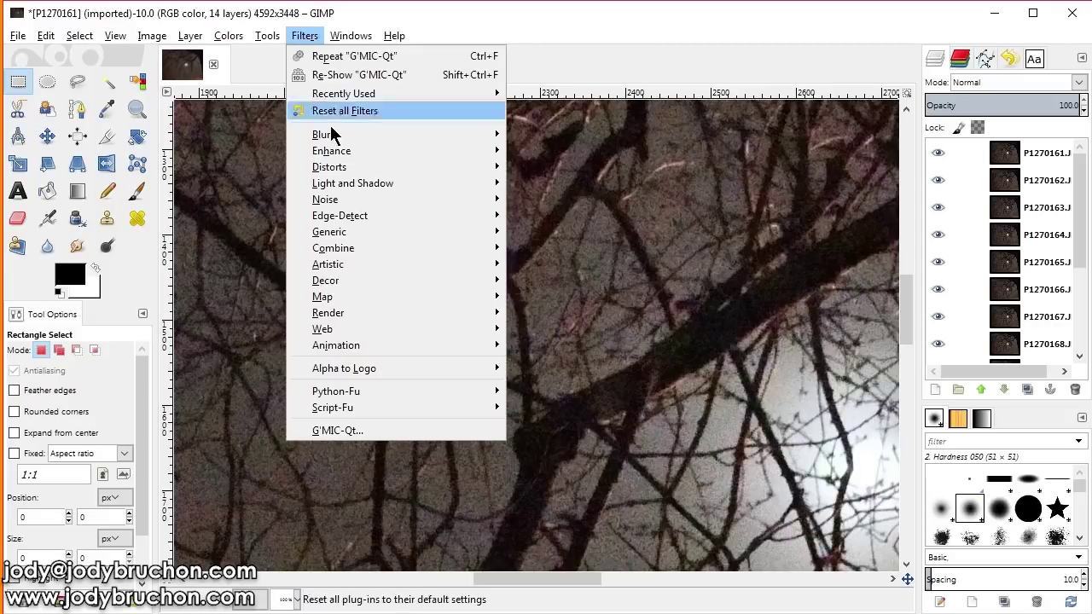
Launch G'MIC-Qt from the Filters menu, with Layers > Blend [median] preselected.
click(339, 429)
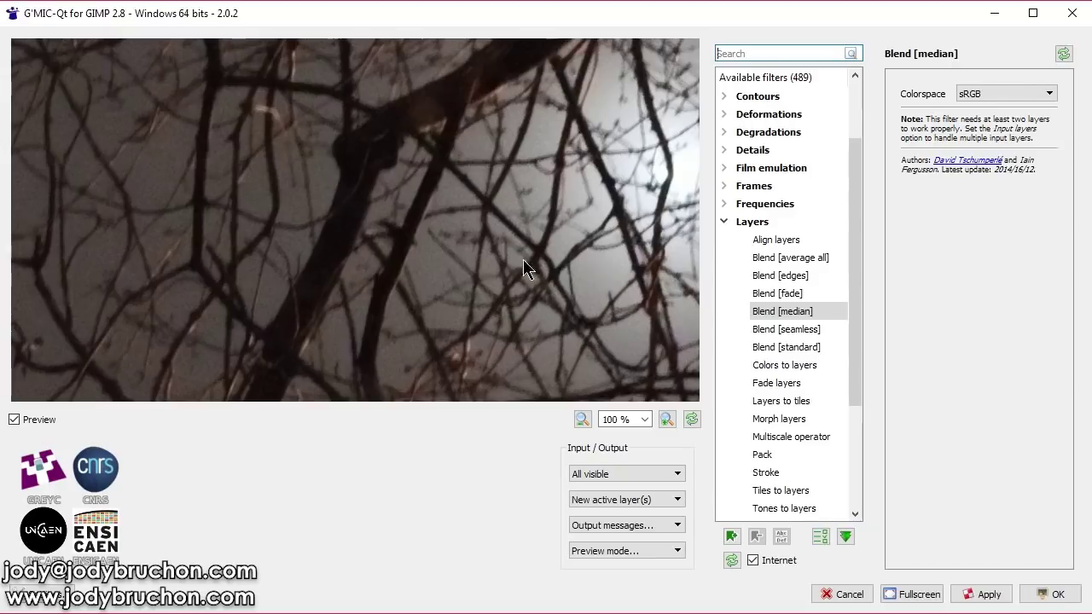
Run Align layers with Non-rigid alignment and smoothness 0.51, then reselect Blend [median].
click(792, 240)
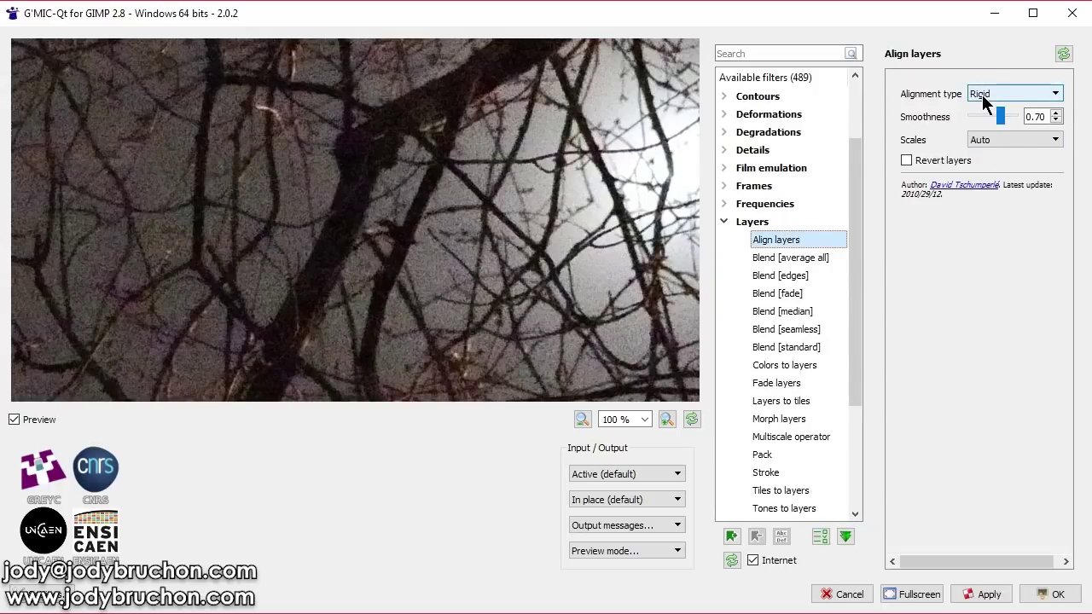
click(981, 95)
click(989, 117)
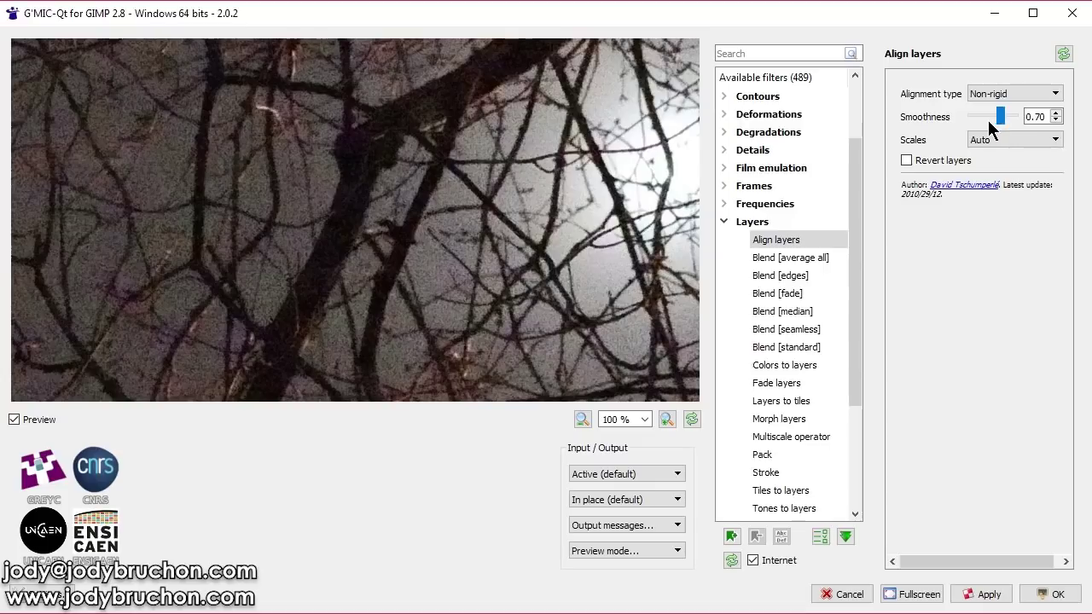
scroll(978, 114, down, 1)
scroll(978, 114, down, 16)
scroll(992, 114, up, 2)
click(980, 602)
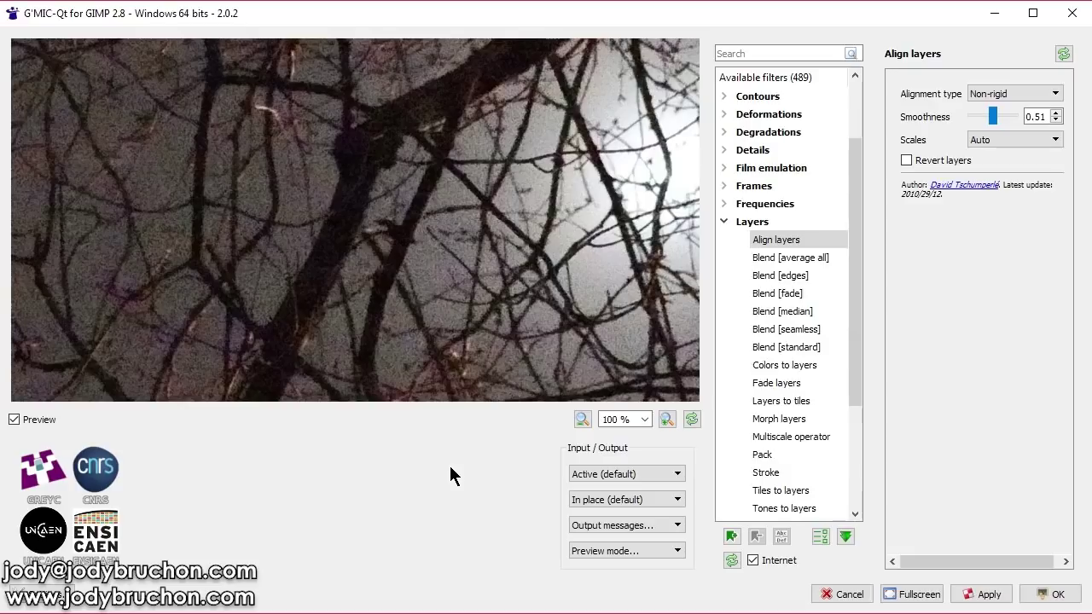
click(804, 314)
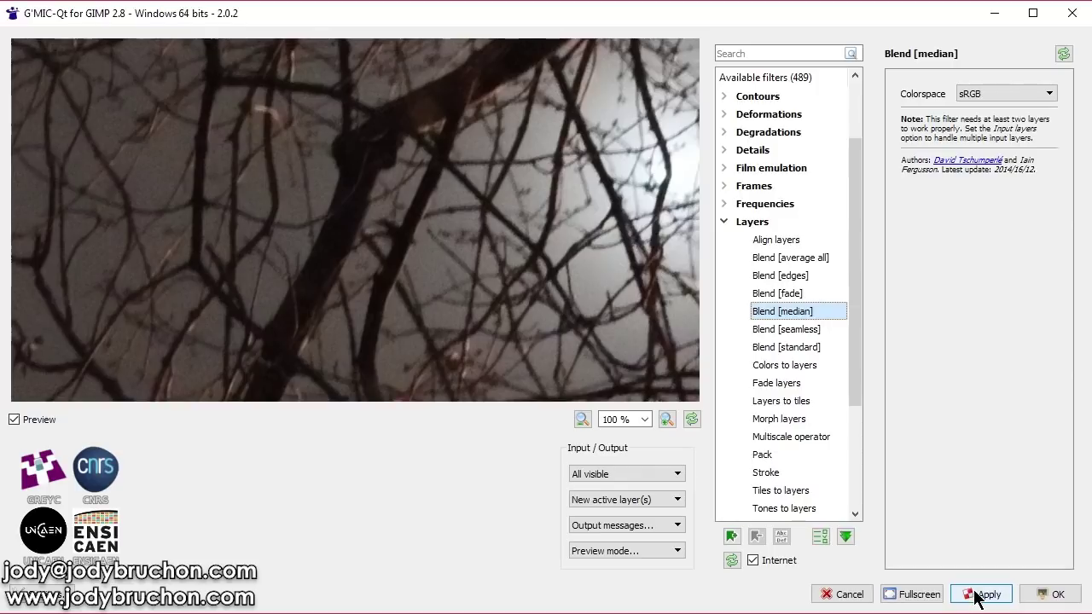
Run Blend [median] twice, each attempt failing with a 2.5 Gio out-of-memory error.
click(1056, 598)
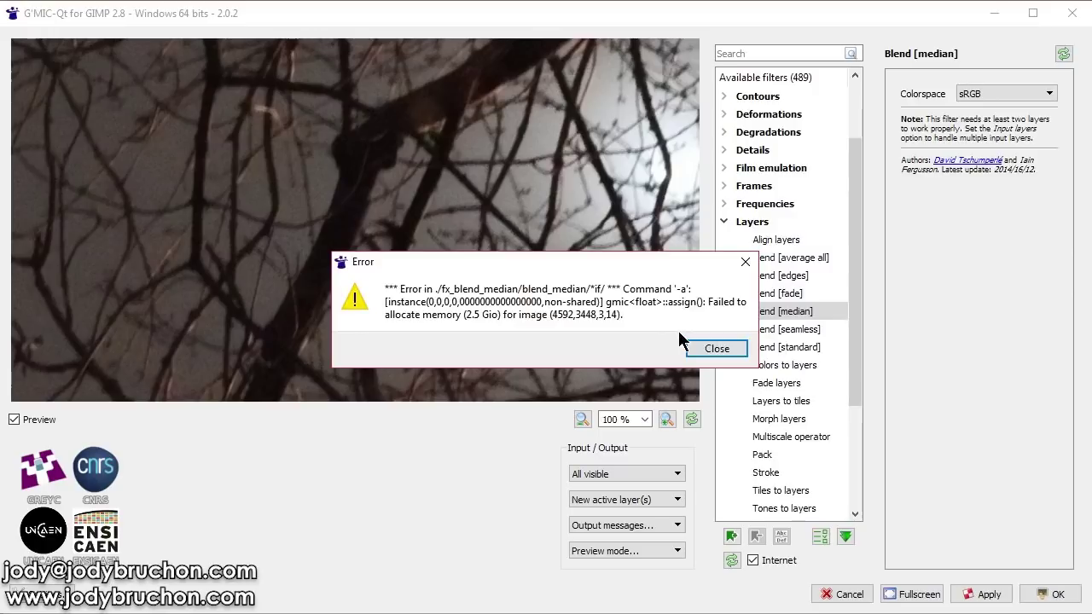
click(708, 351)
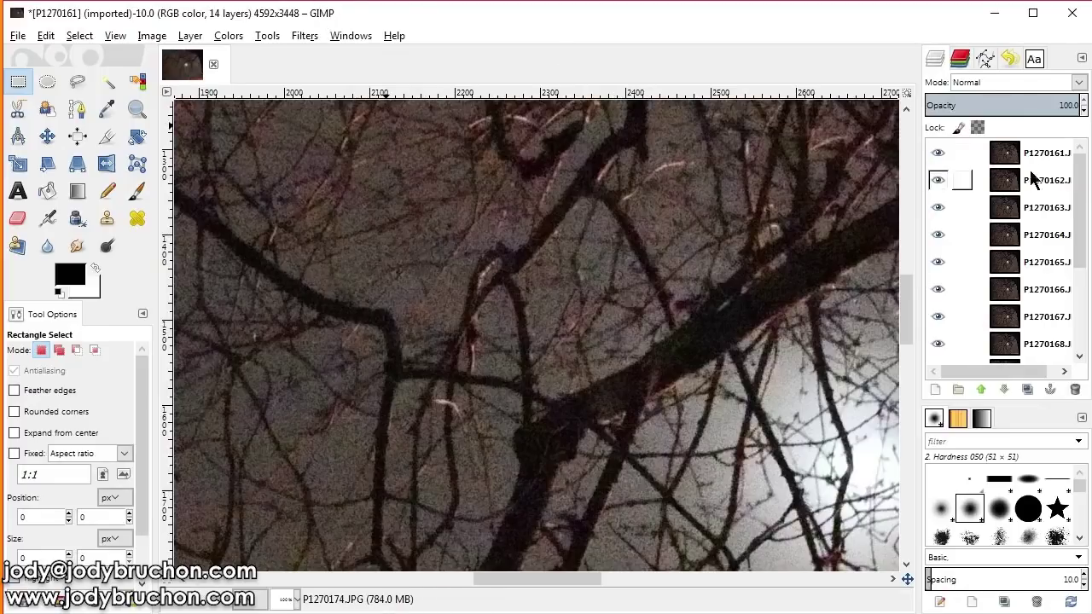
click(305, 35)
click(380, 429)
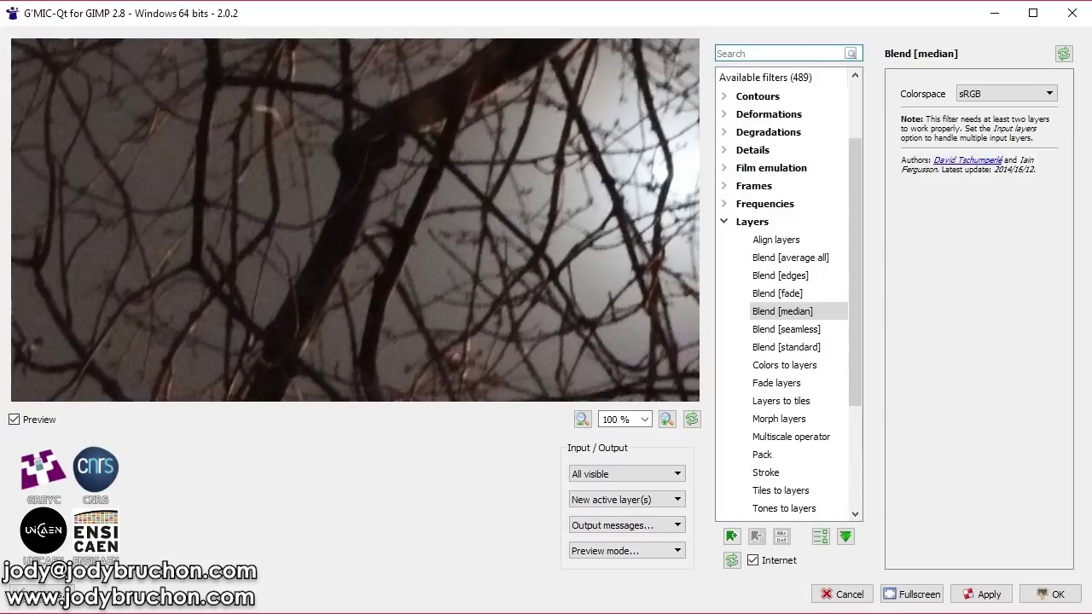
click(1029, 594)
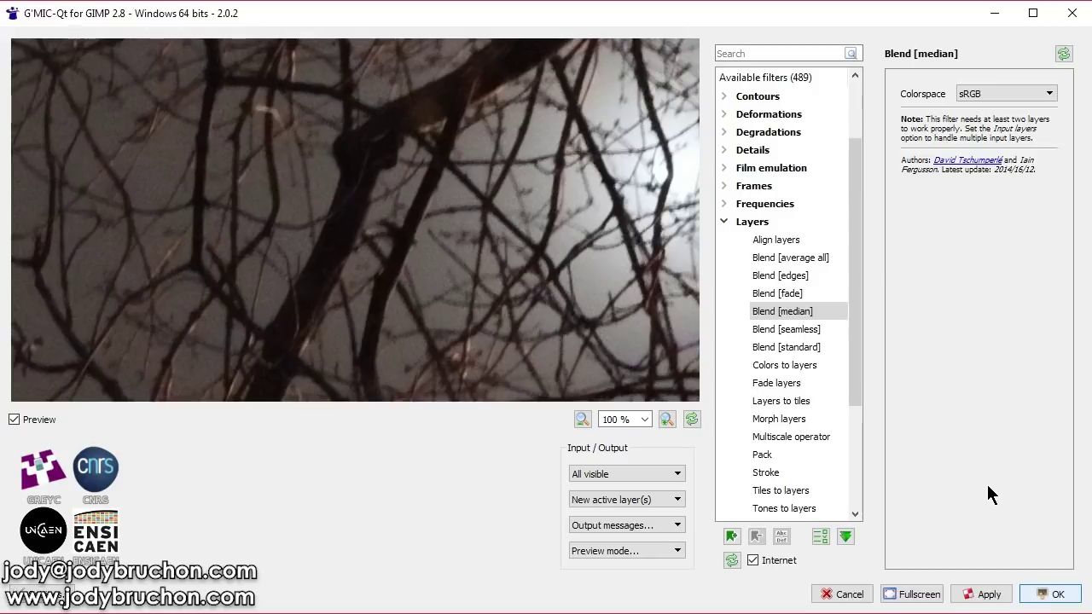
key(Return)
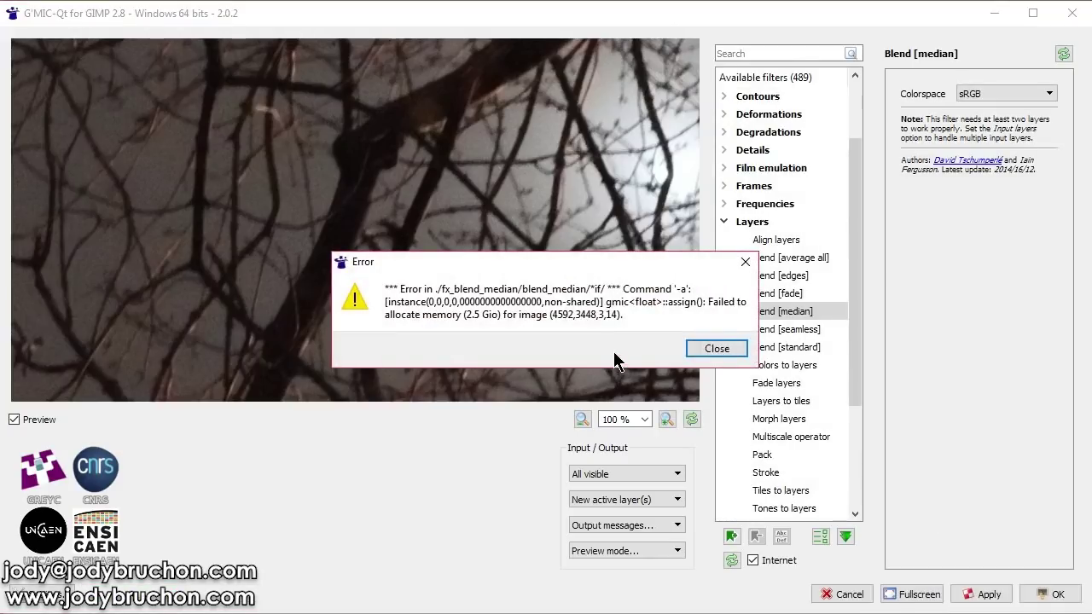
click(718, 350)
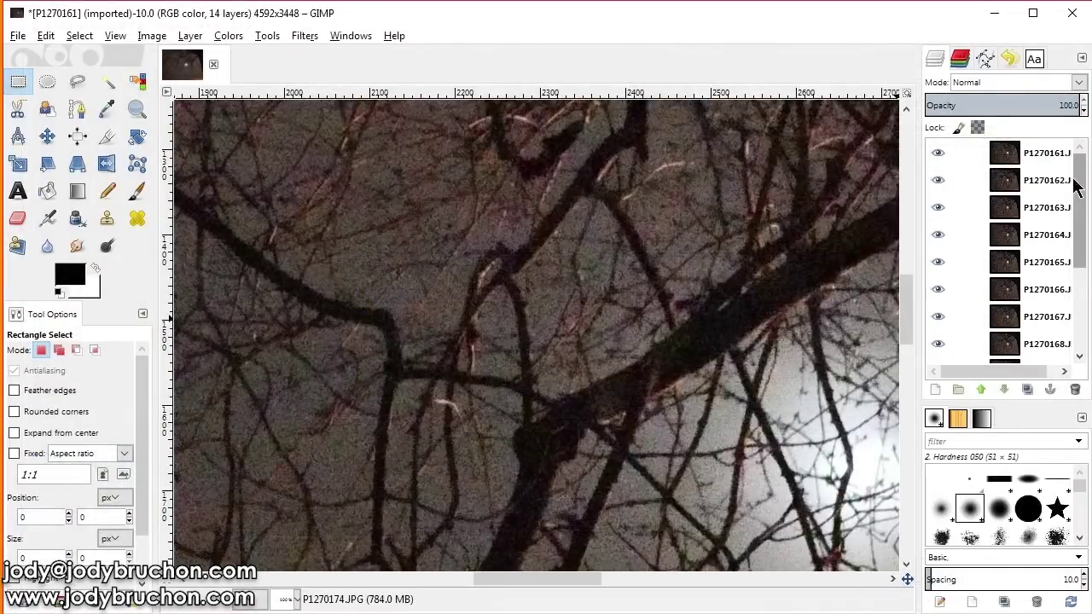
drag(1076, 189, 1072, 353)
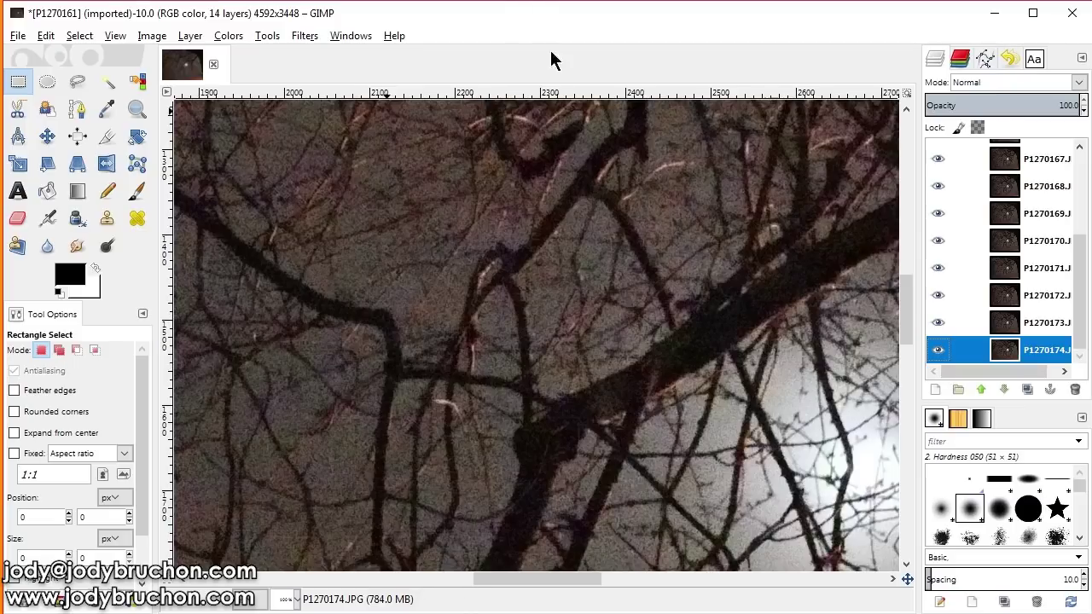
Turn off visibility for layers P1270174 up through P1270168 in the Layers panel.
click(938, 349)
click(938, 322)
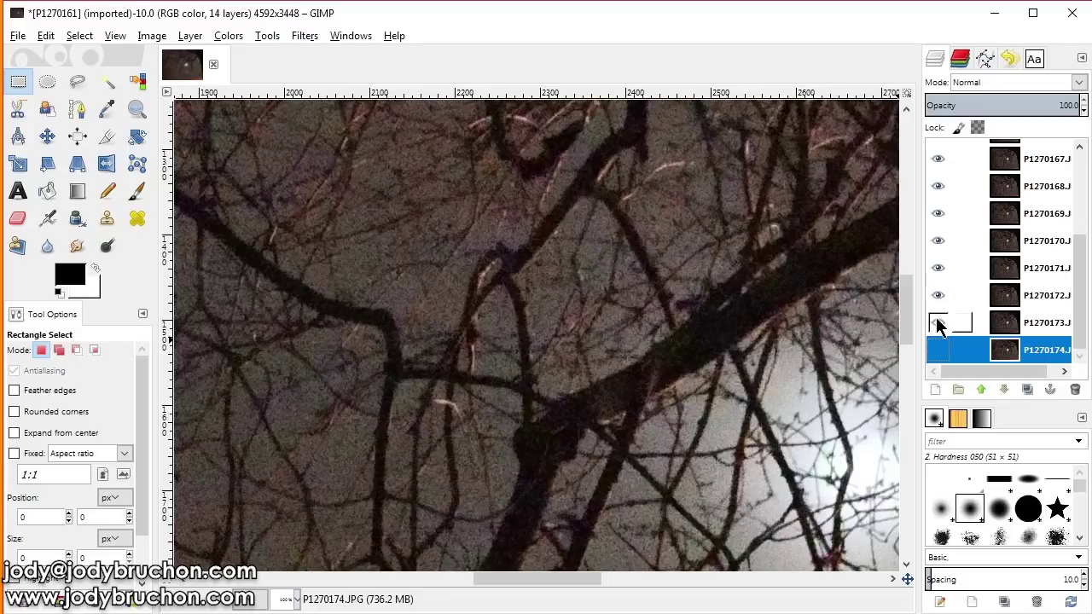
click(939, 268)
click(938, 241)
click(938, 214)
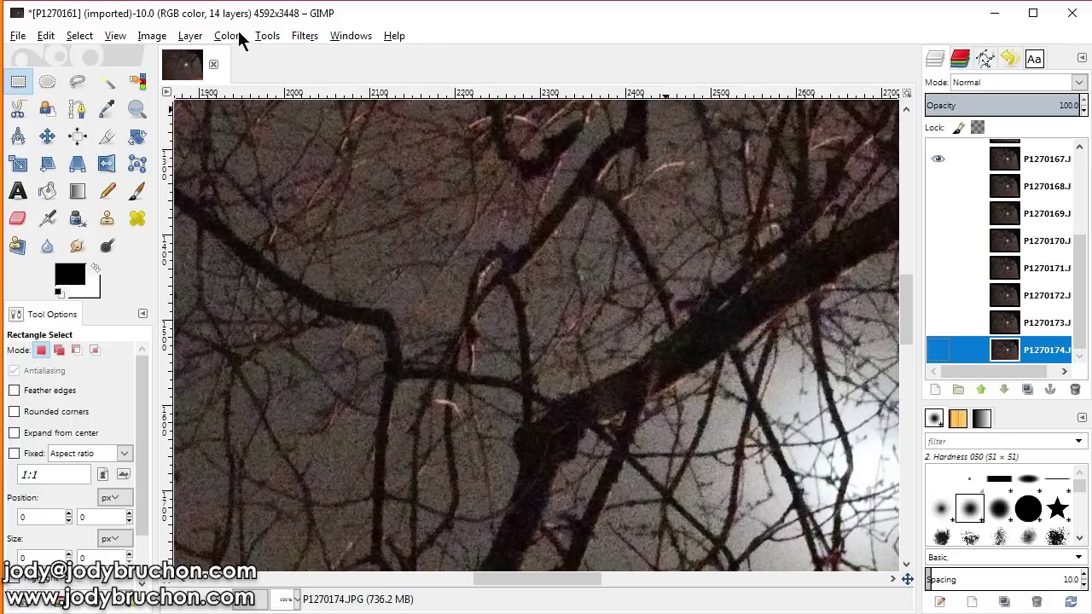
click(303, 36)
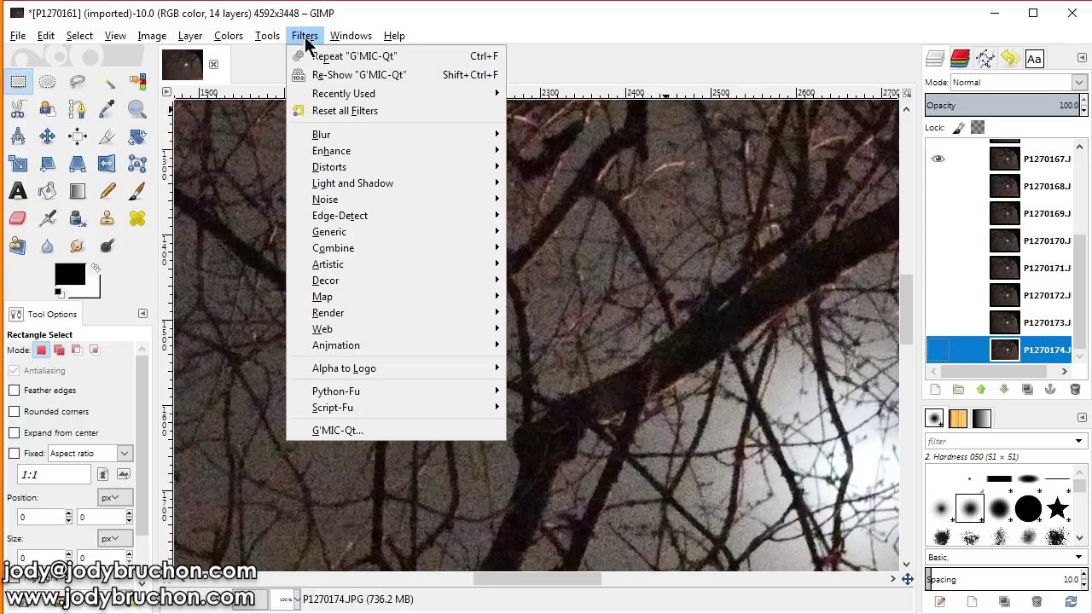
Rerun Blend [median] via Re-Show G'MIC-Qt on the seven visible frames, then open P1270163's layer menu.
click(365, 76)
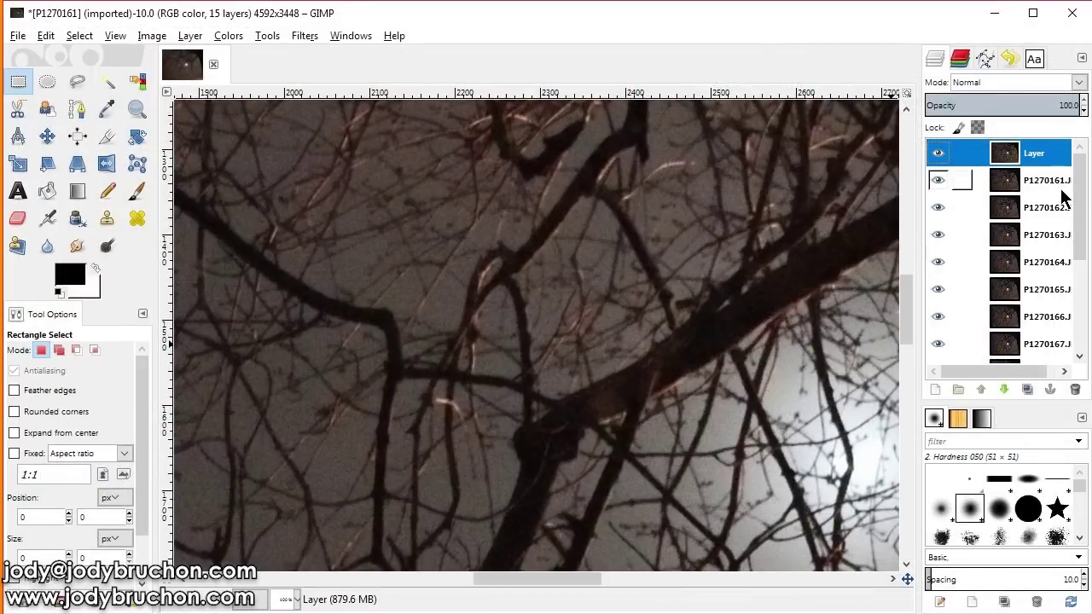
right_click(1034, 232)
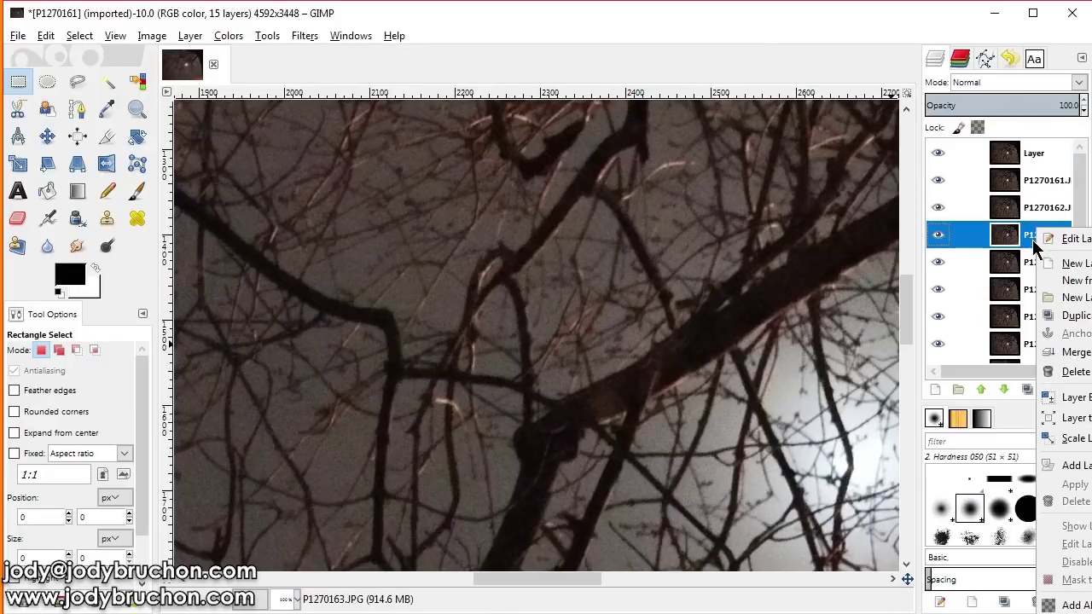
Turn on visibility for layers P1270168 through P1270172.
key(Escape)
scroll(1079, 243, down, 5)
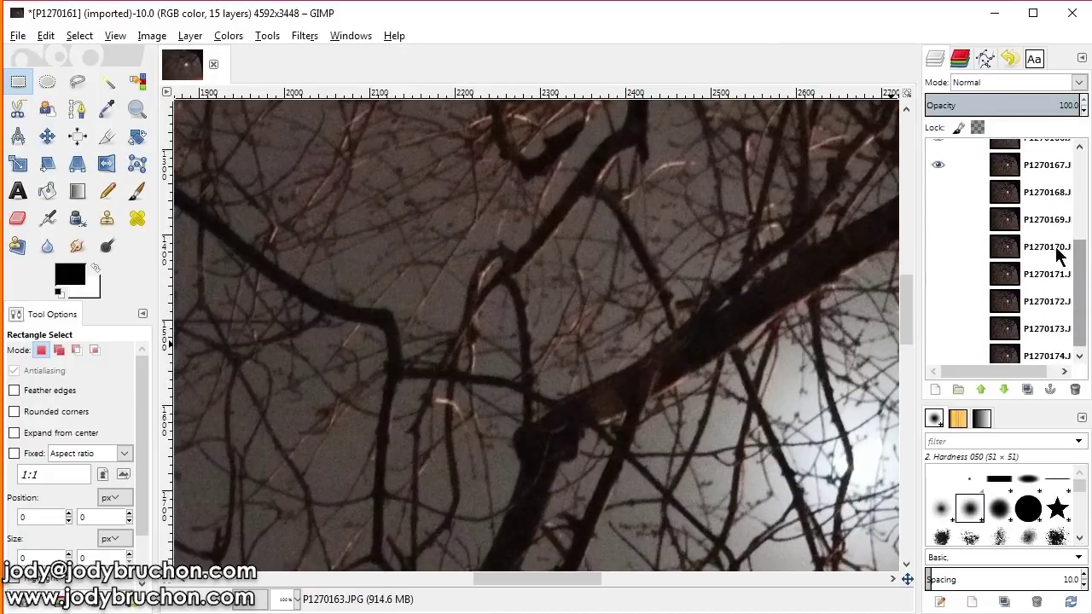
click(938, 192)
click(938, 219)
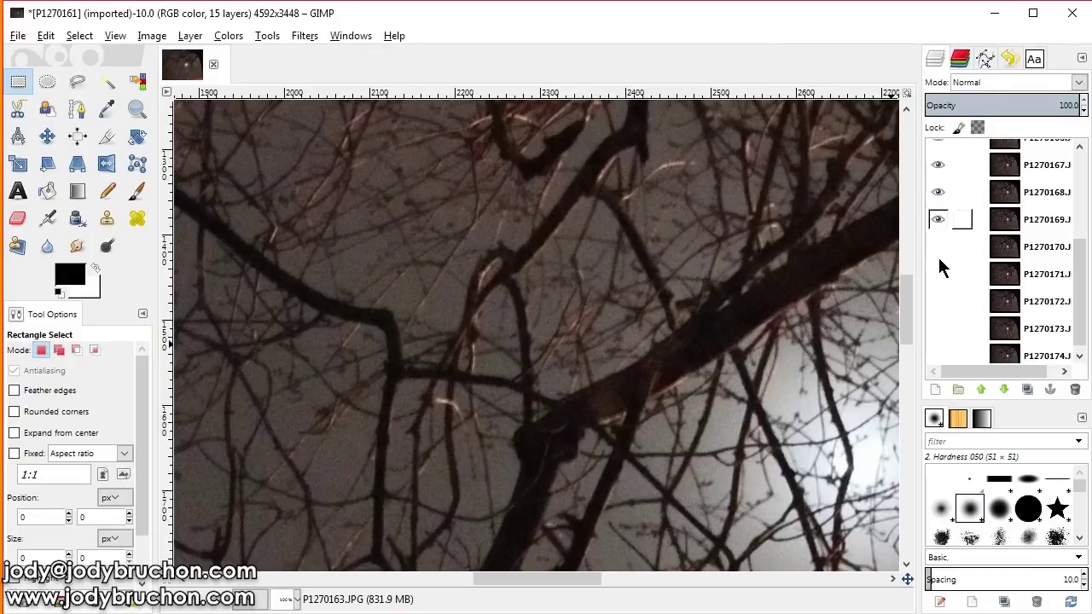
click(937, 247)
click(936, 287)
click(938, 301)
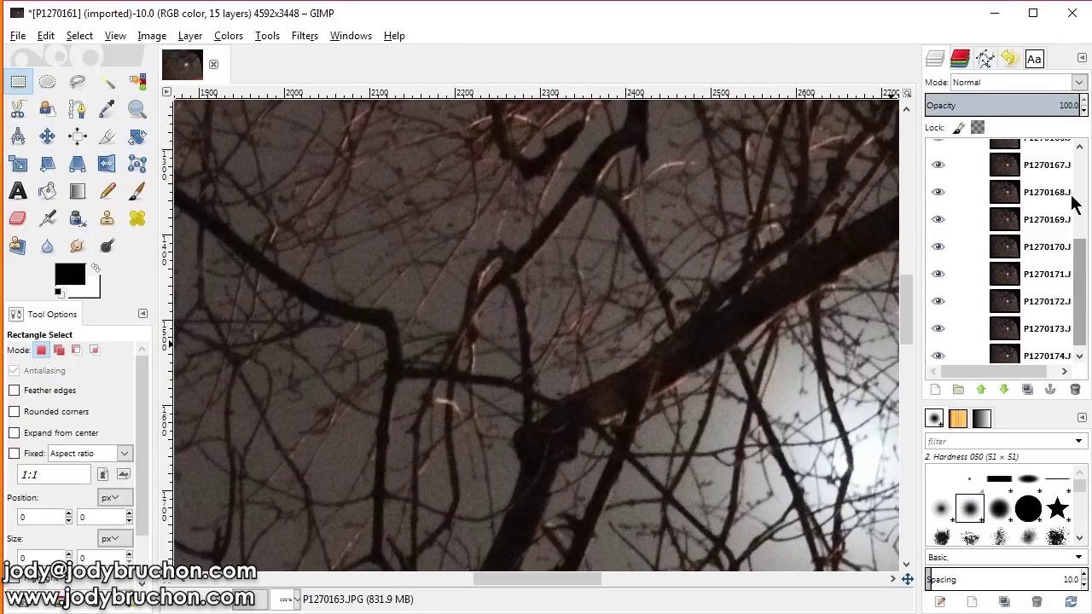
Hide layers P1270161 through P1270167.
scroll(1079, 179, up, 5)
click(937, 180)
click(937, 207)
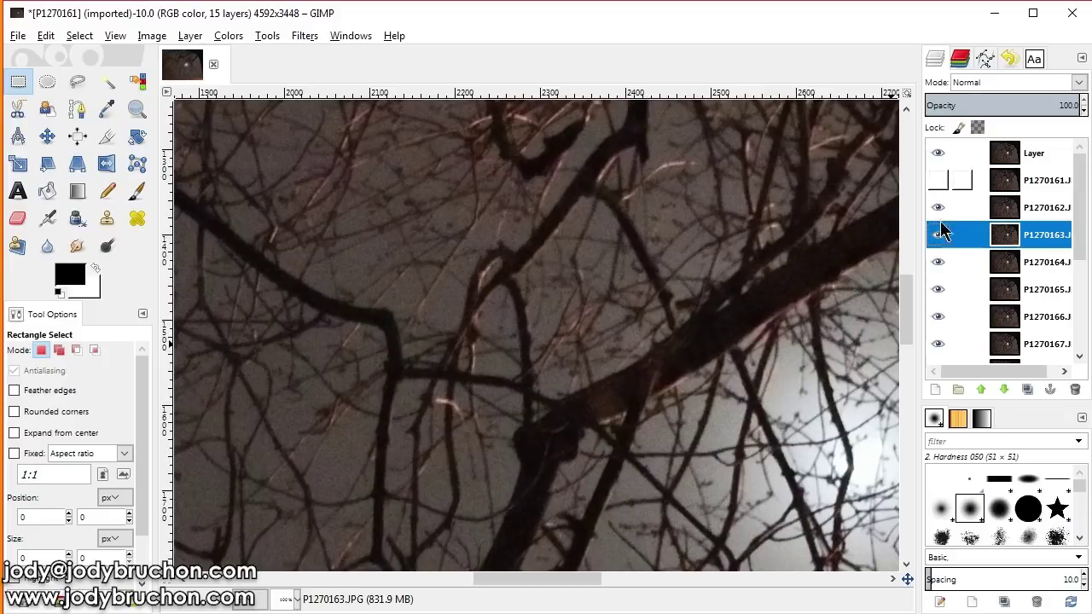
click(938, 237)
click(938, 264)
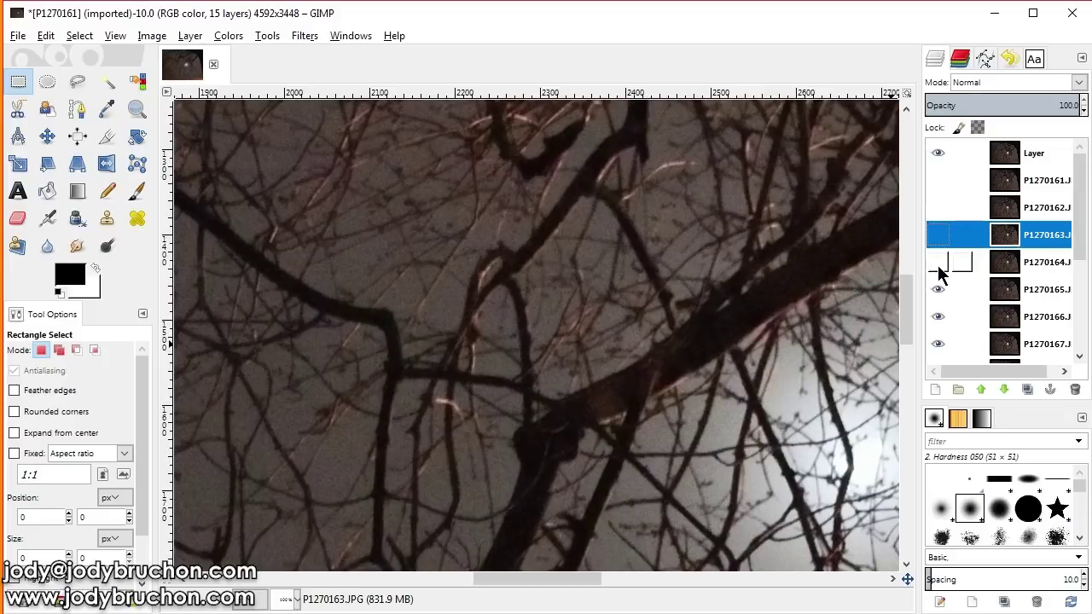
click(938, 290)
click(938, 317)
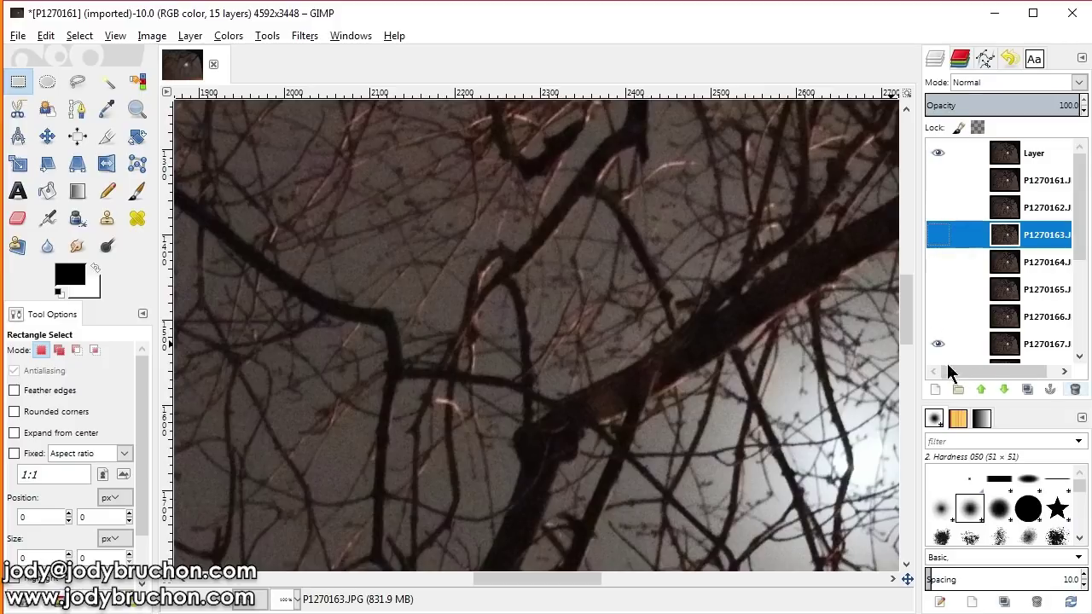
click(941, 344)
Hide P1270168, keeping P1270169 and P1270170 visible after briefly hiding them.
scroll(940, 345, down, 1)
click(940, 341)
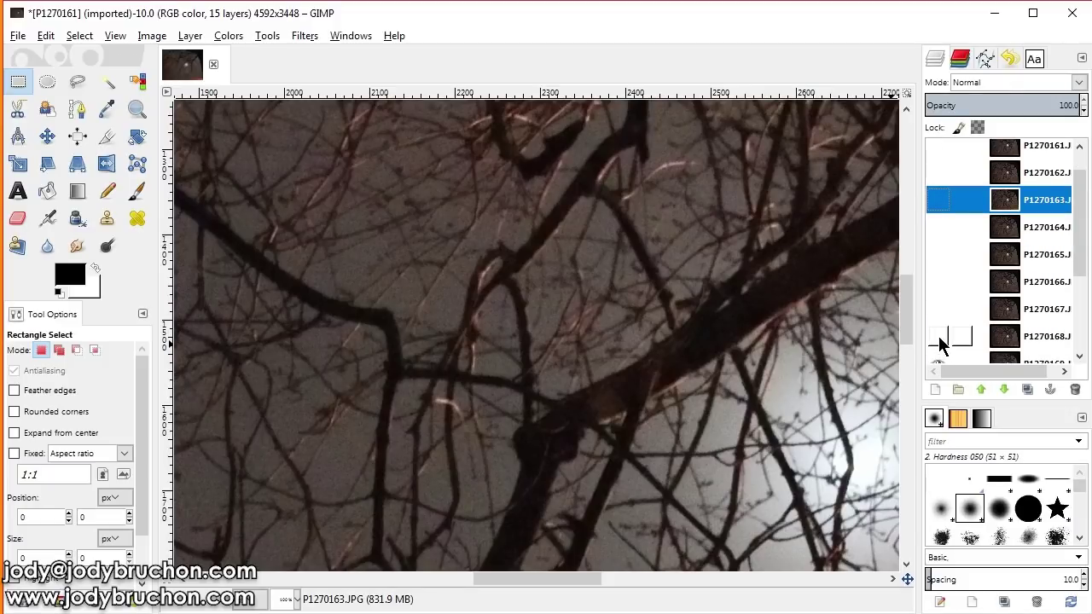
scroll(940, 340, down, 1)
click(939, 333)
click(938, 357)
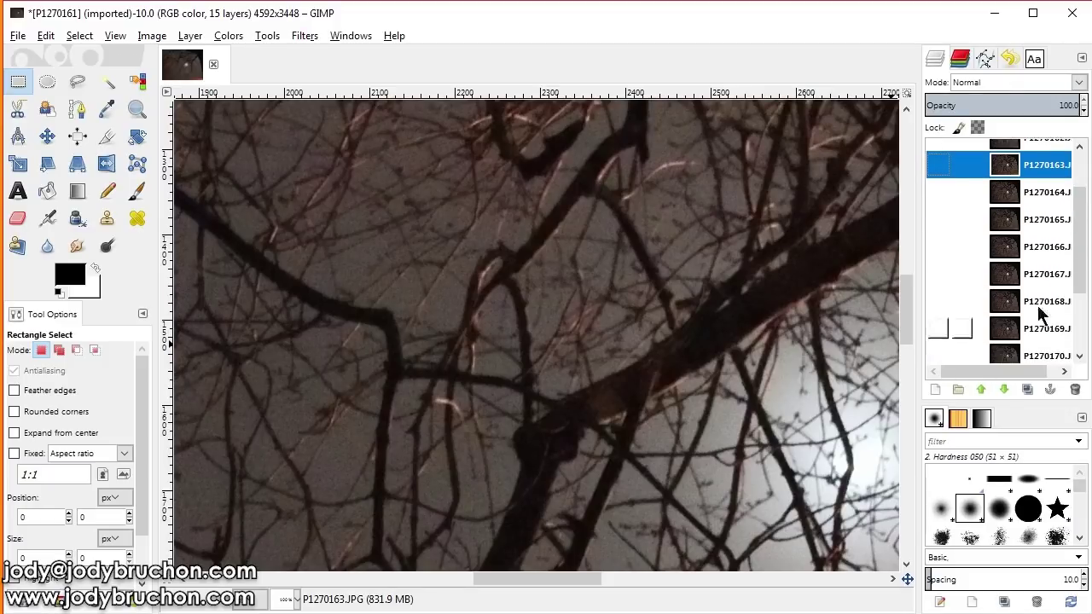
scroll(1041, 281, down, 3)
scroll(1041, 273, down, 2)
click(938, 241)
click(938, 213)
scroll(947, 247, up, 5)
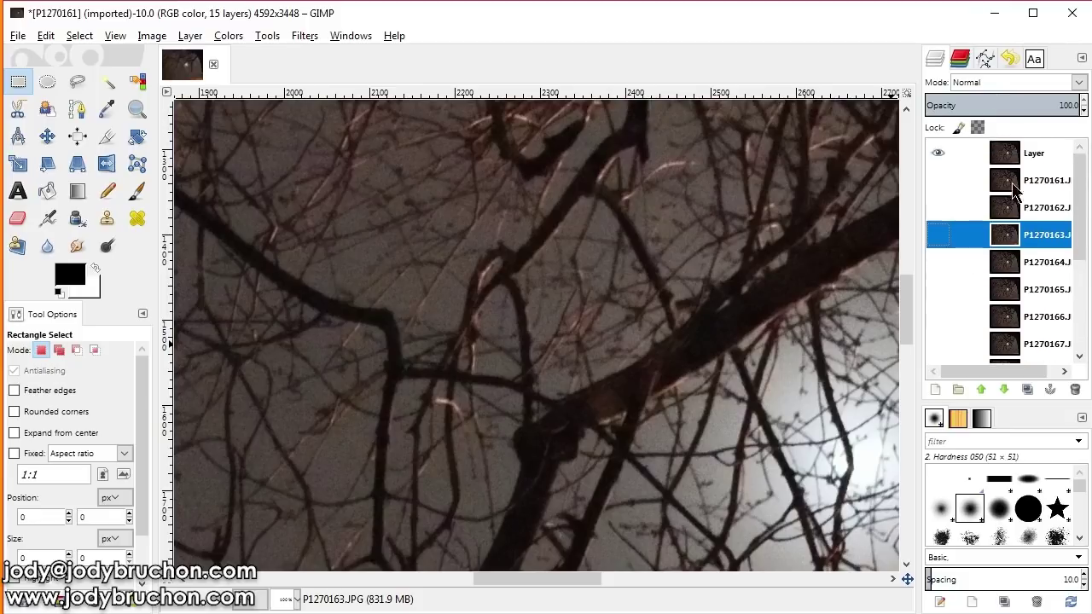
click(304, 35)
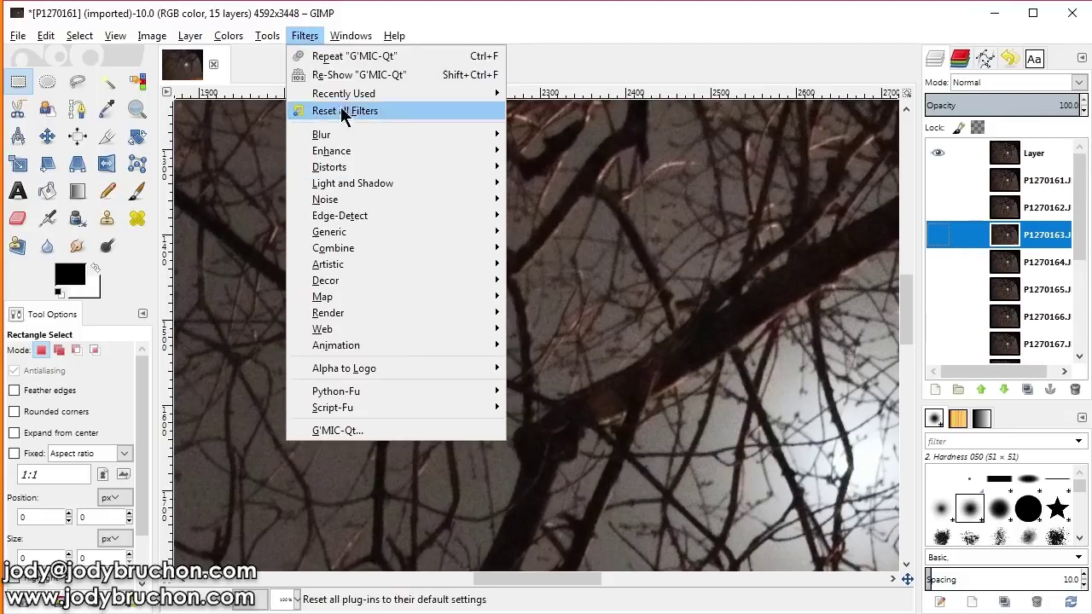
Re-run G'MIC-Qt Blend [median] on the visible later photos to create Layer #1.
key(Escape)
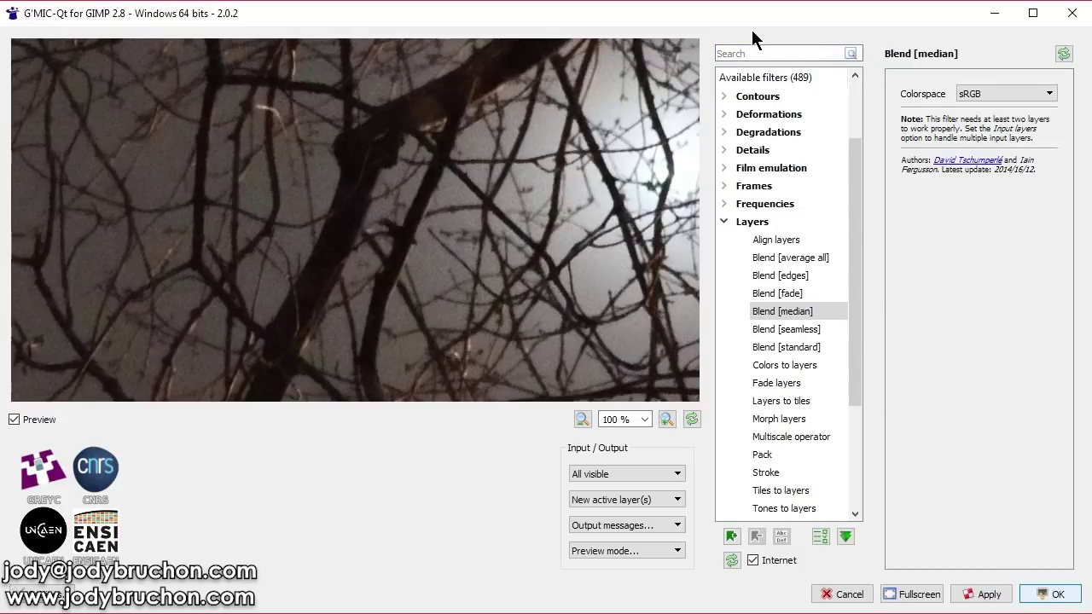
key(Return)
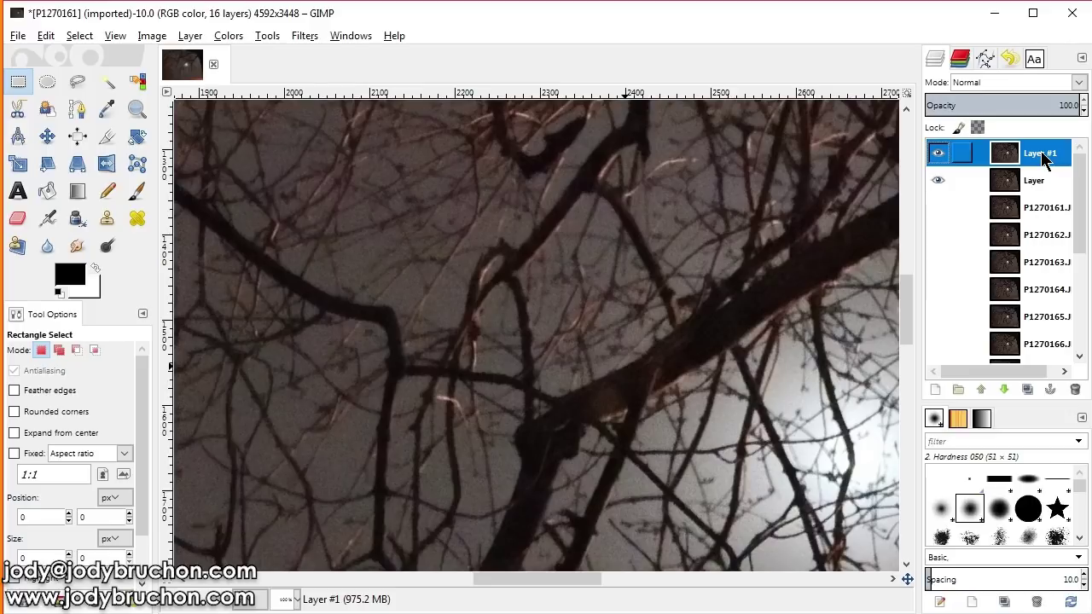
Show P1270161, then hide Layer #1 and the intermediate Layer to reveal it.
click(937, 208)
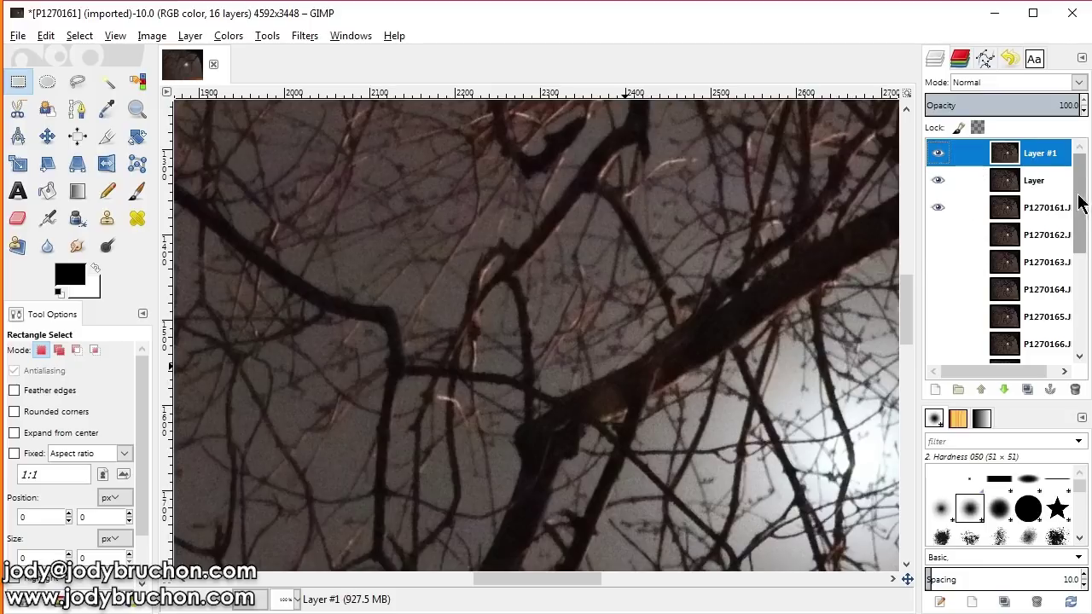
drag(1078, 203, 1078, 358)
drag(1078, 307, 1081, 353)
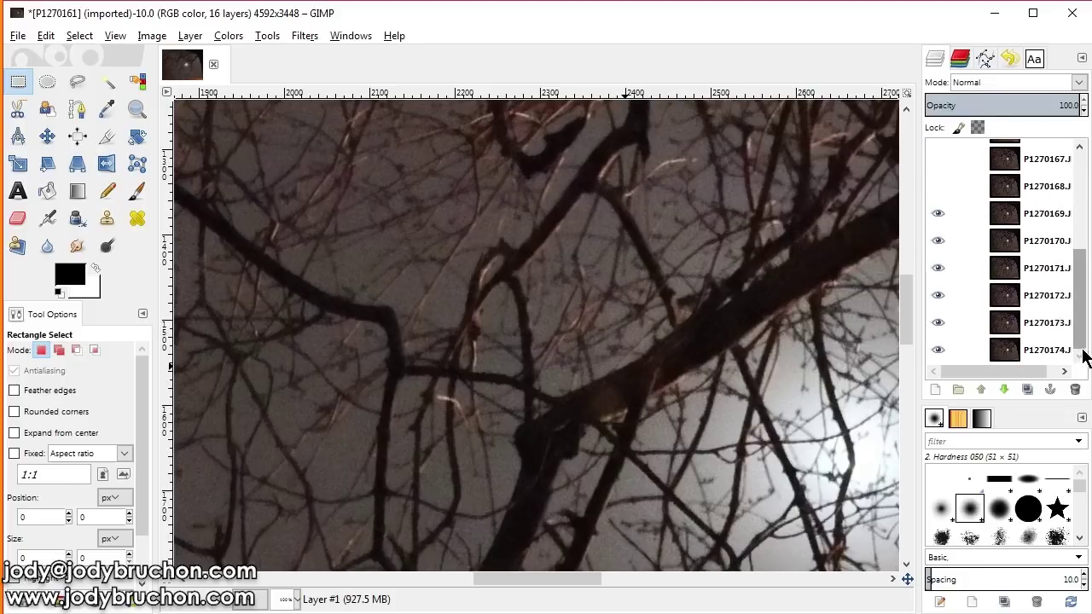
drag(1081, 307, 1080, 171)
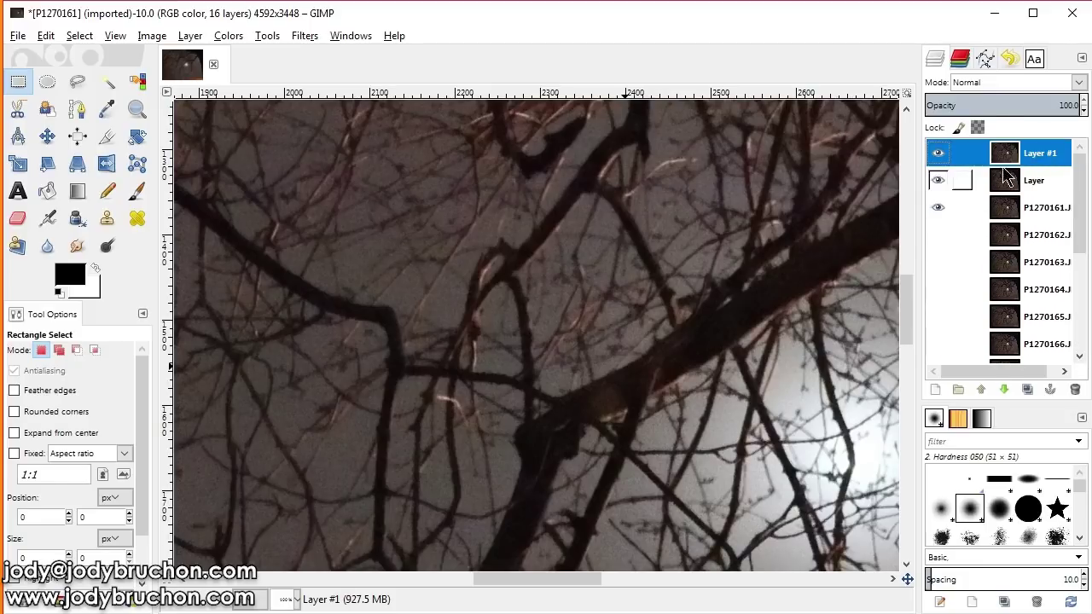
click(938, 153)
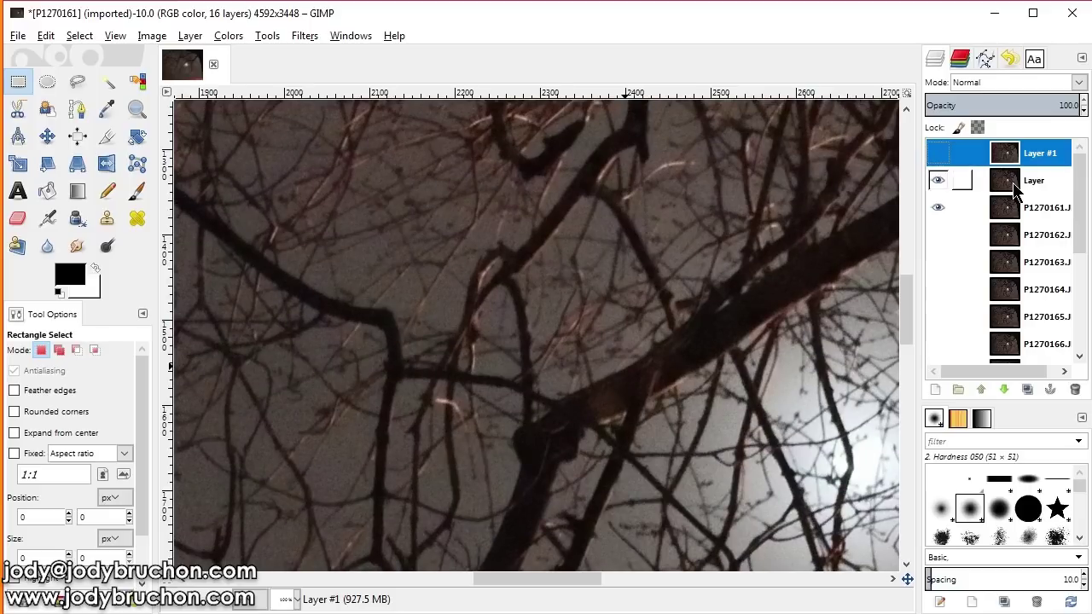
click(1014, 189)
click(938, 181)
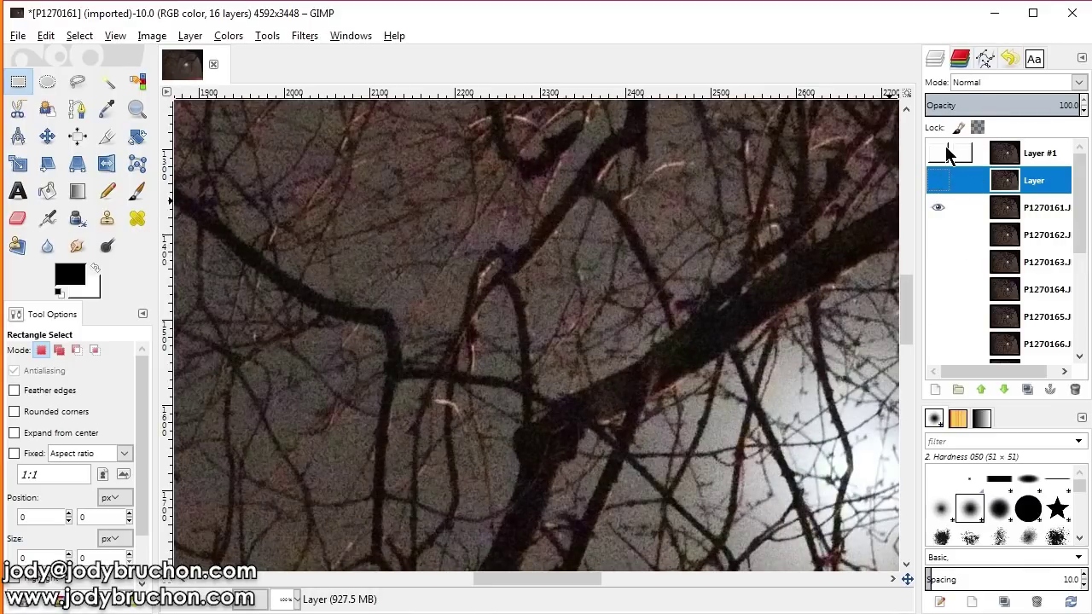
Swap between frames P1270162 and P1270161, then toggle Layer #1 on and off.
click(937, 232)
click(937, 208)
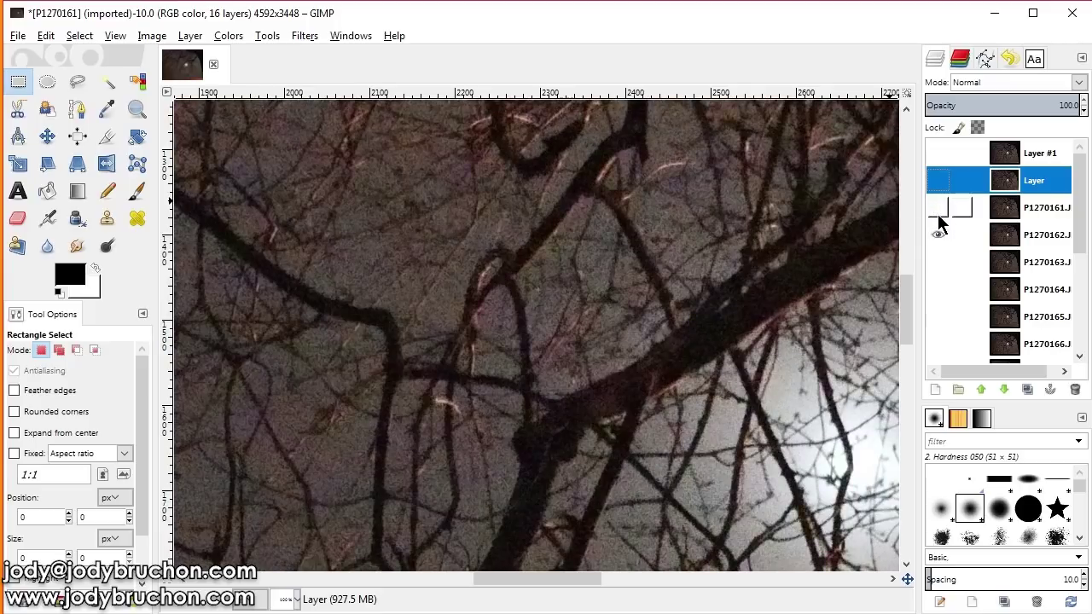
click(937, 208)
click(937, 232)
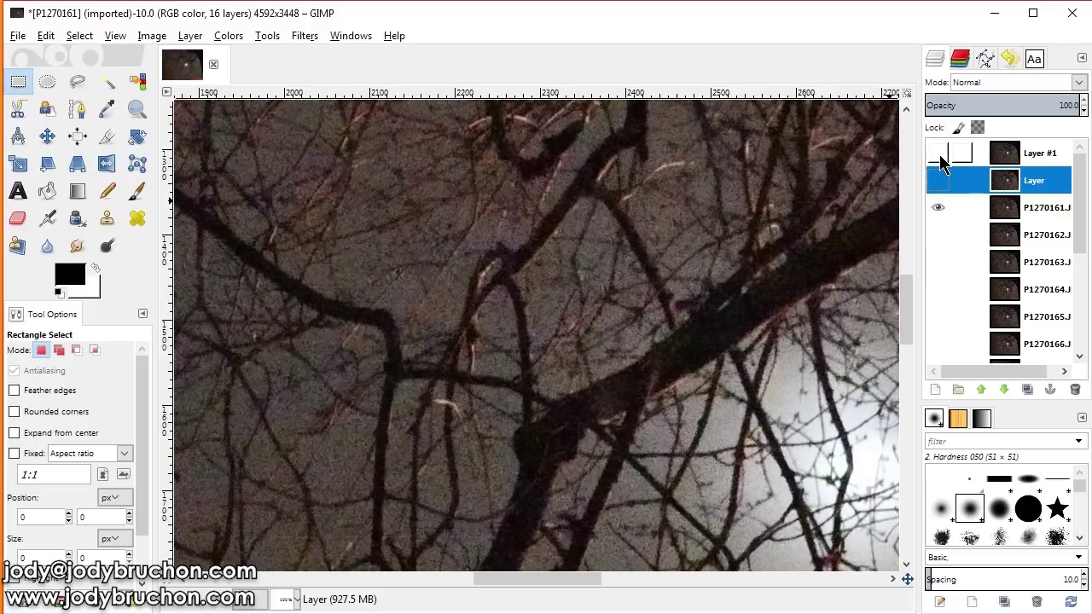
click(939, 155)
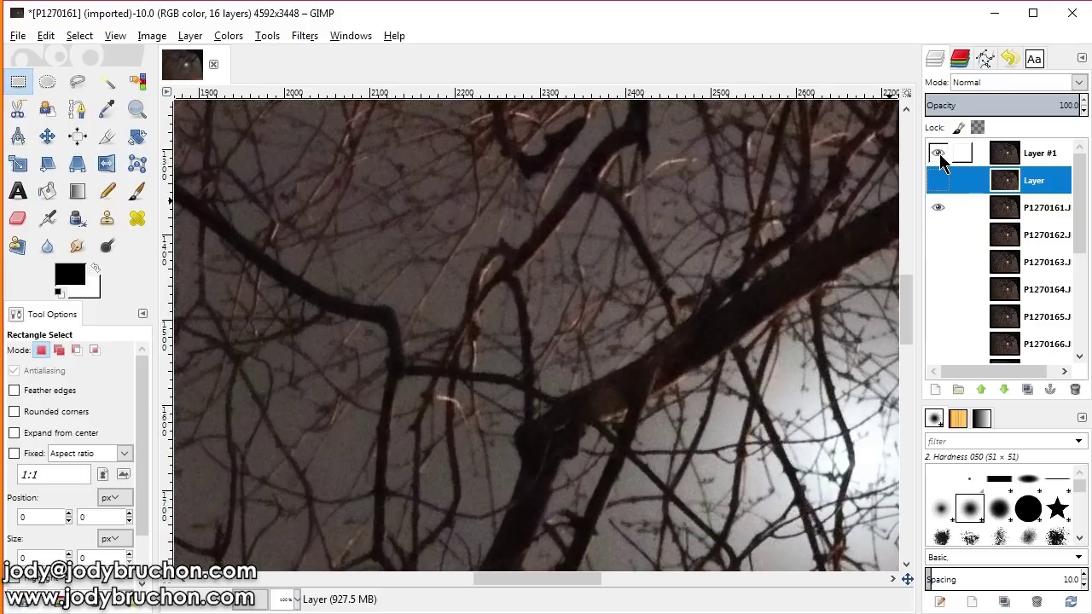
click(939, 155)
Pan to the orange grass and toggle Layer #1 repeatedly to compare noise, ending visible.
drag(902, 312, 916, 558)
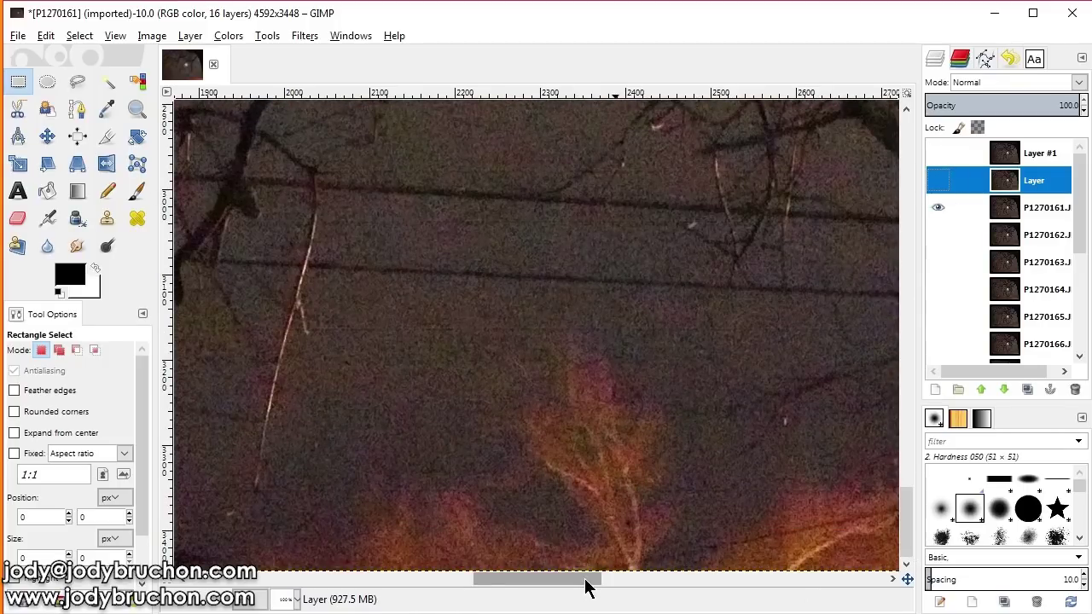
drag(585, 585, 866, 609)
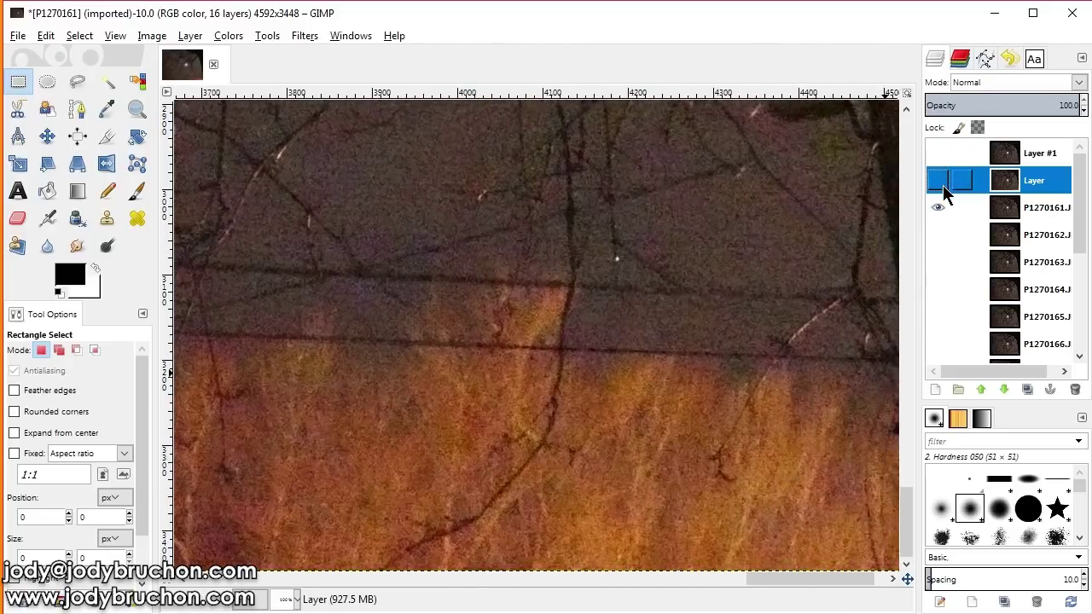
click(939, 153)
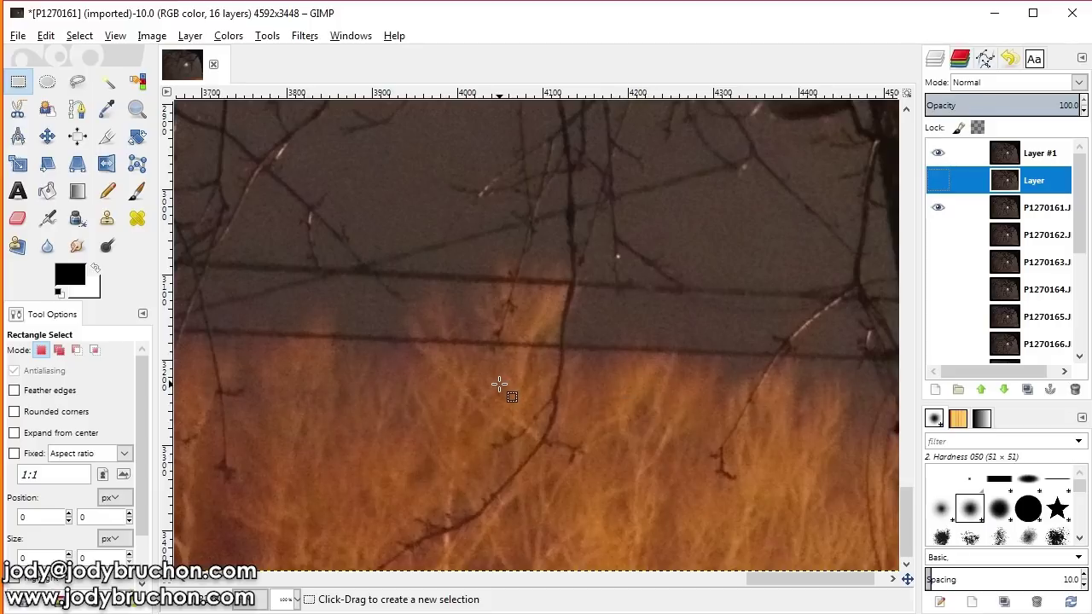
click(938, 154)
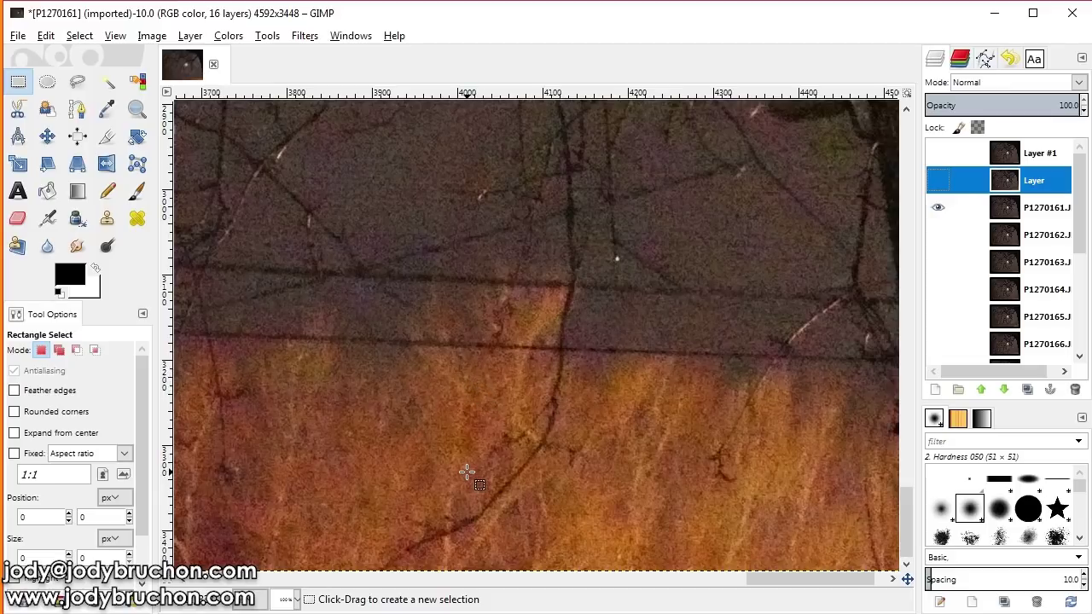
click(937, 154)
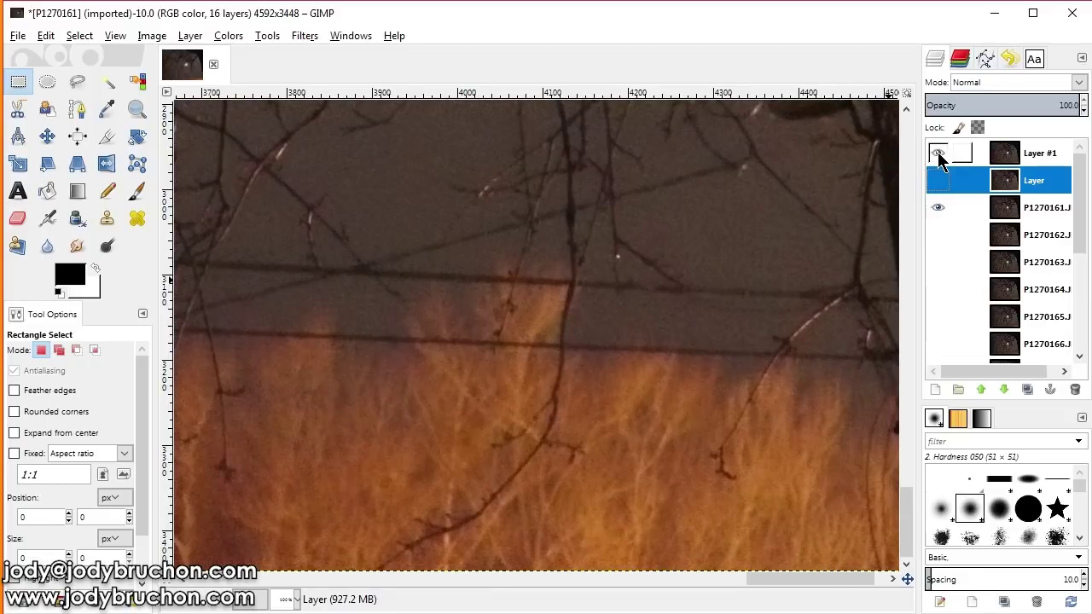
click(937, 155)
click(937, 154)
click(938, 153)
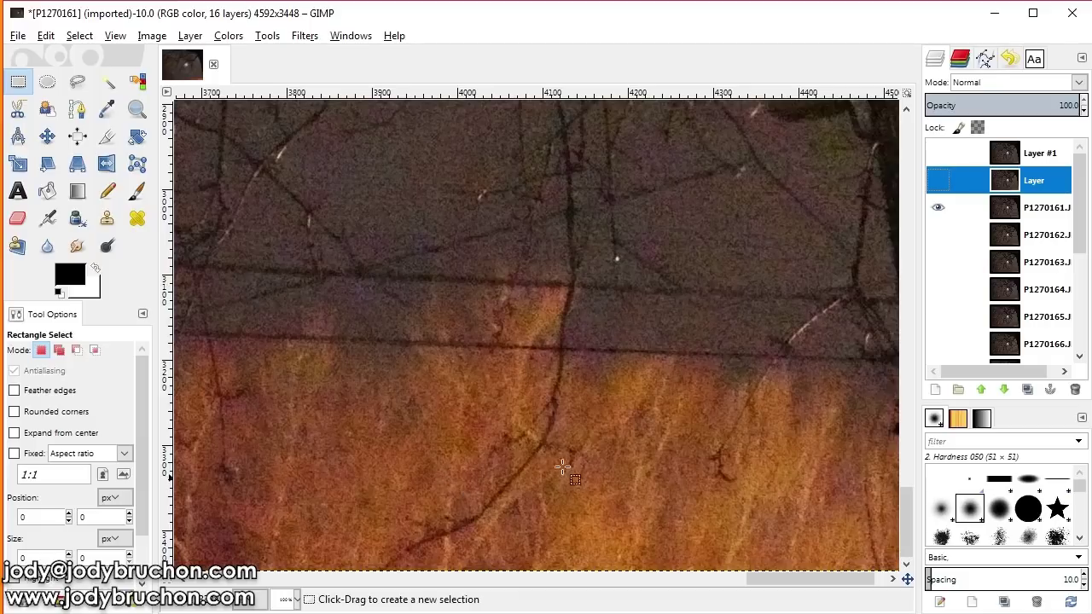
click(941, 150)
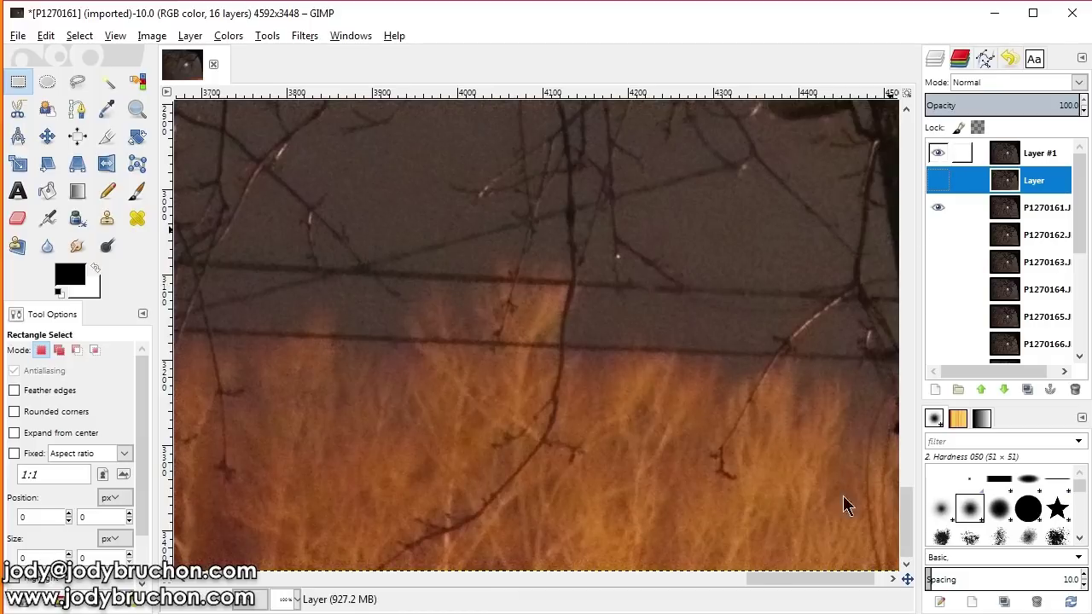
Pan back across the image and zoom out.
drag(780, 581, 502, 585)
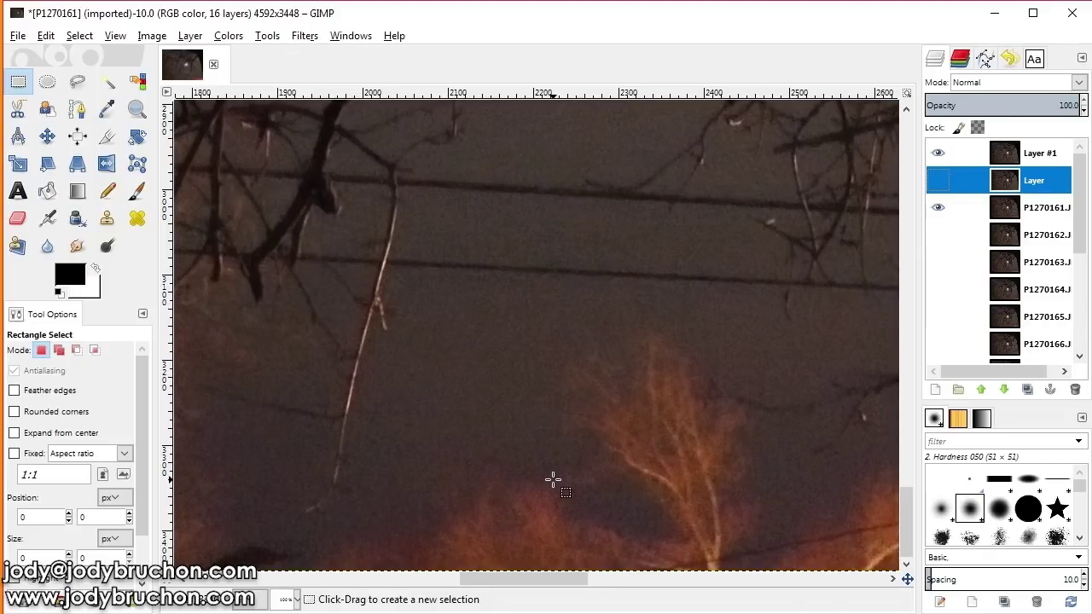
ctrl+scroll(554, 480, down, 1)
ctrl+scroll(709, 429, down, 1)
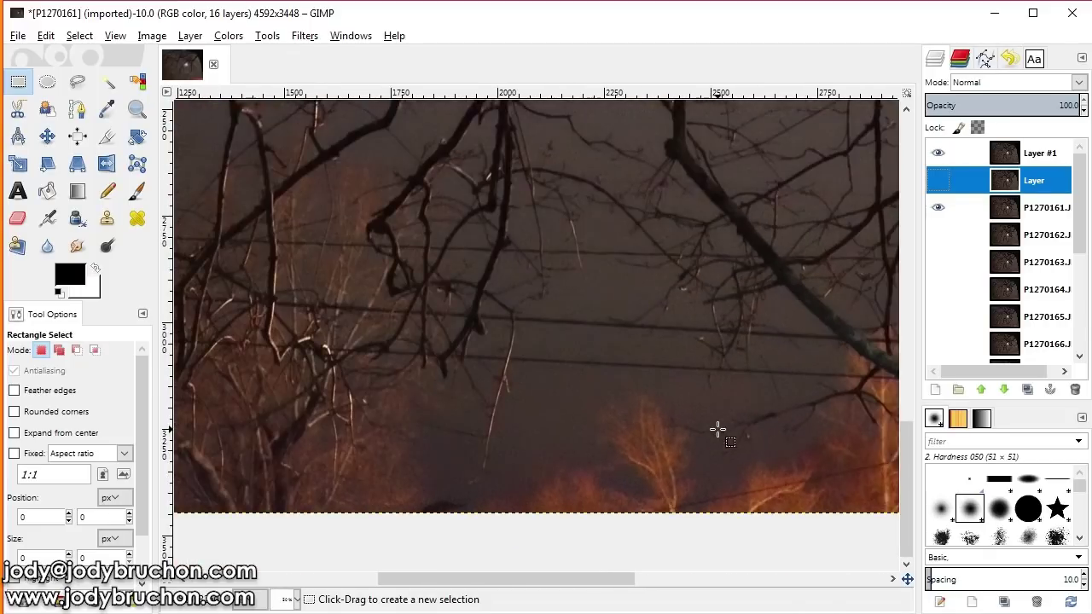
scroll(905, 482, up, 5)
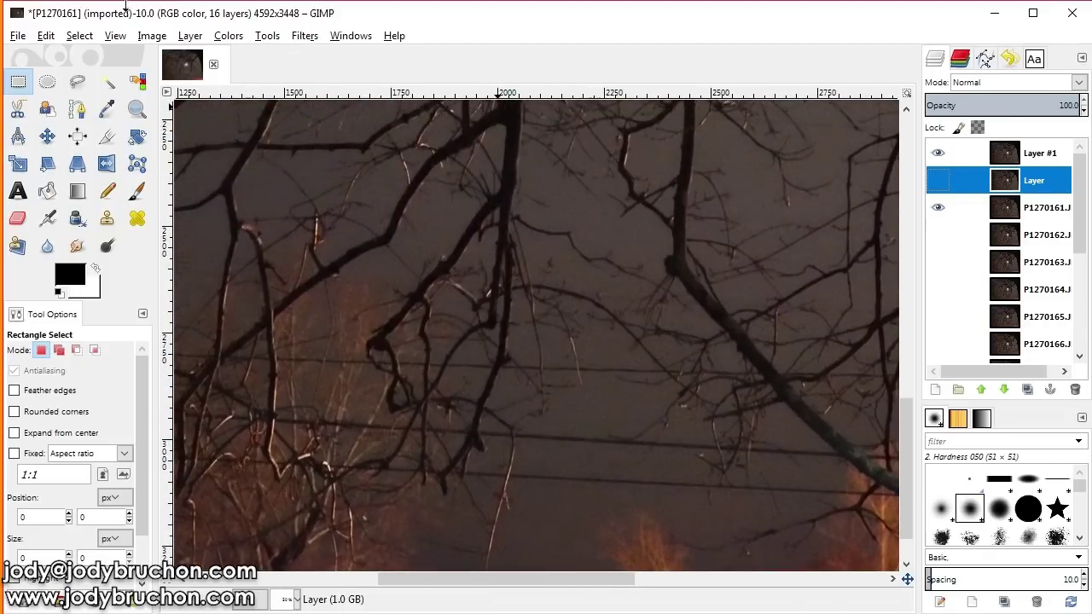
Close all images discarding changes, then open the Canon R60 low-light mode.MP4 snapshot.
click(17, 37)
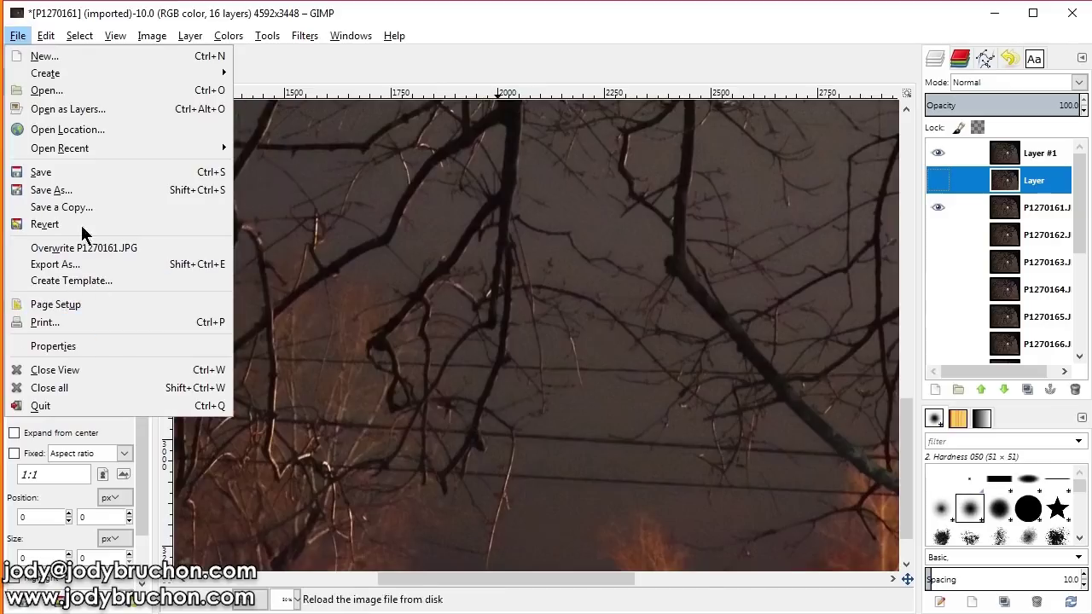
click(51, 387)
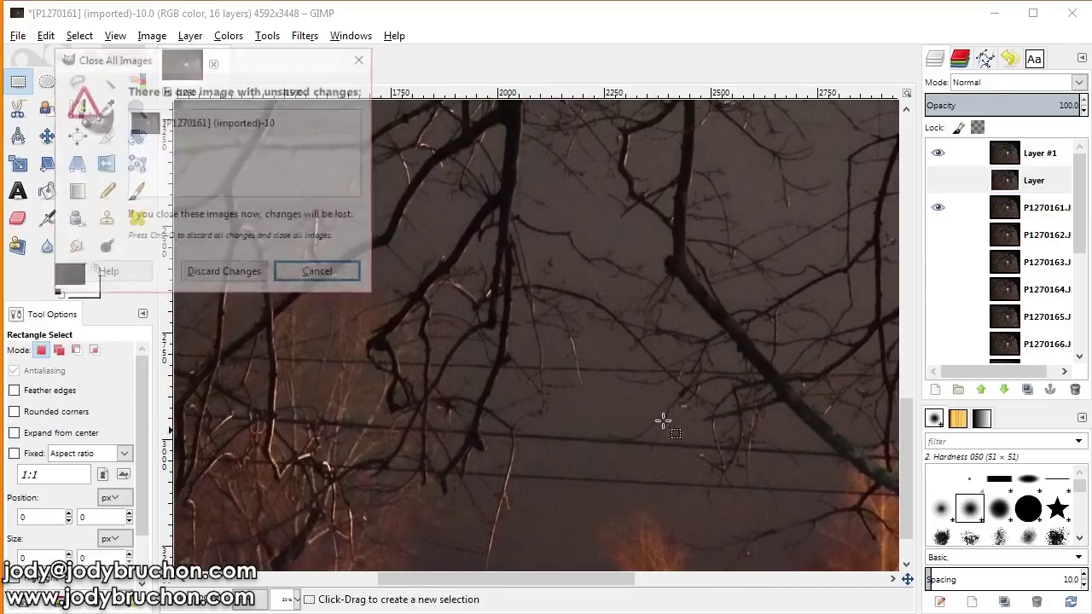
click(224, 273)
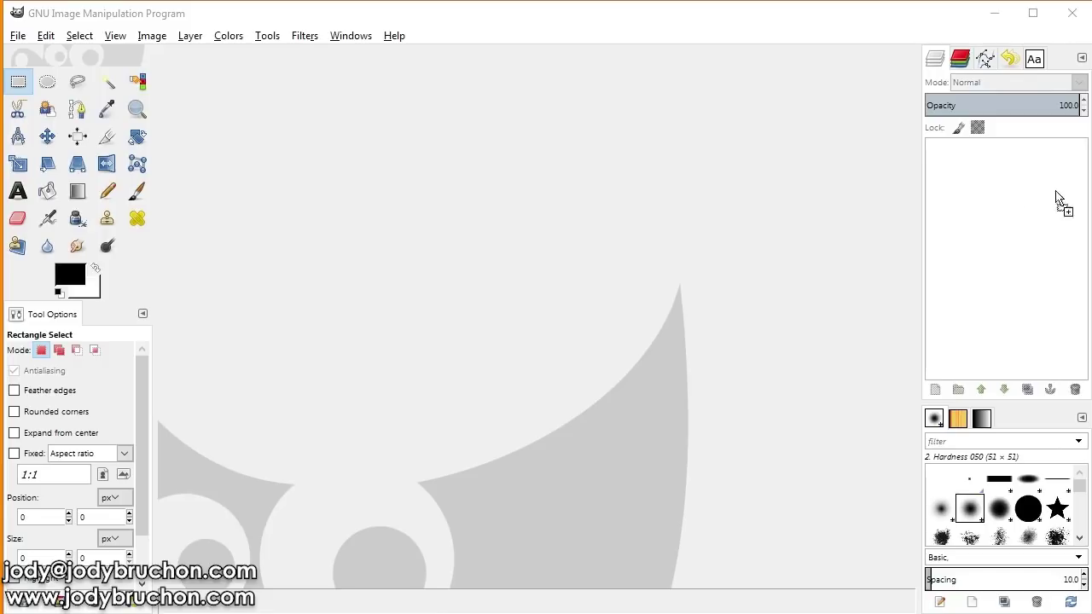
drag(1057, 198, 591, 278)
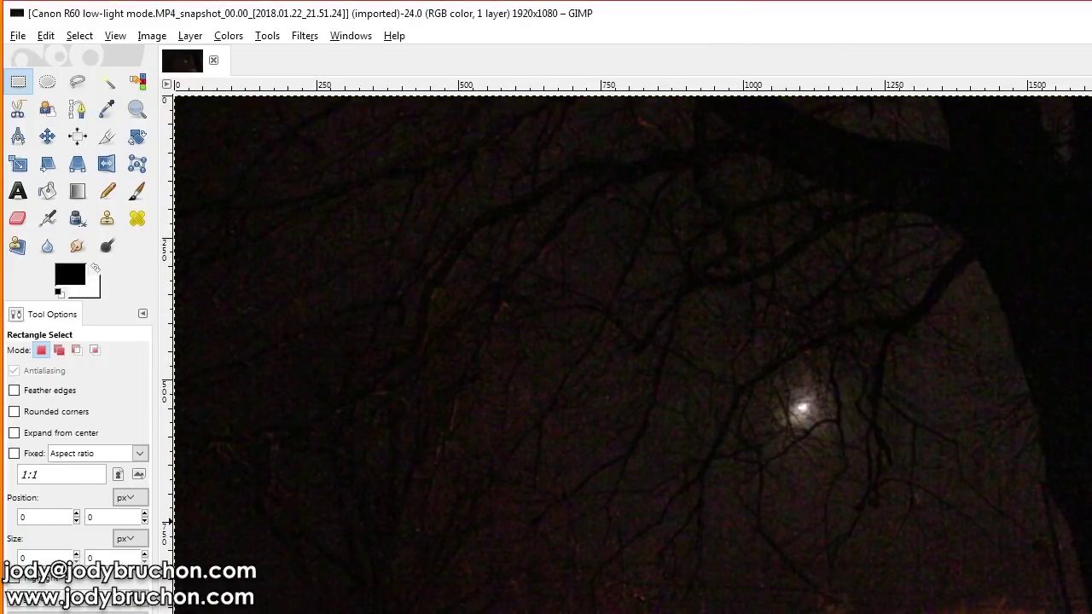
Fit the GIMP window to the screen and pan across the snapshot.
drag(1091, 613, 1076, 606)
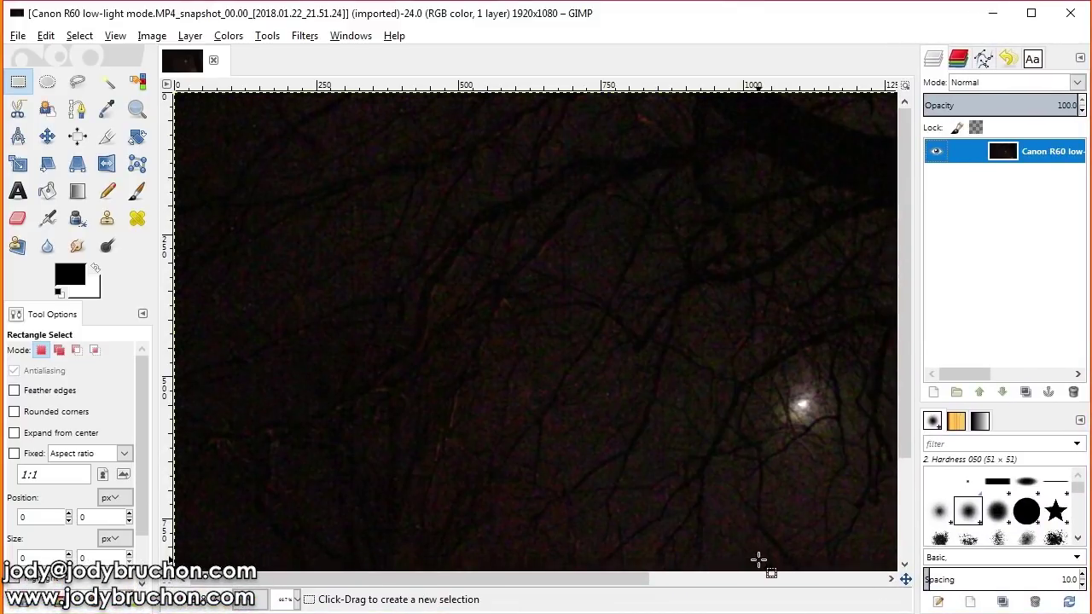
ctrl+scroll(756, 546, down, 1)
scroll(694, 585, right, 4)
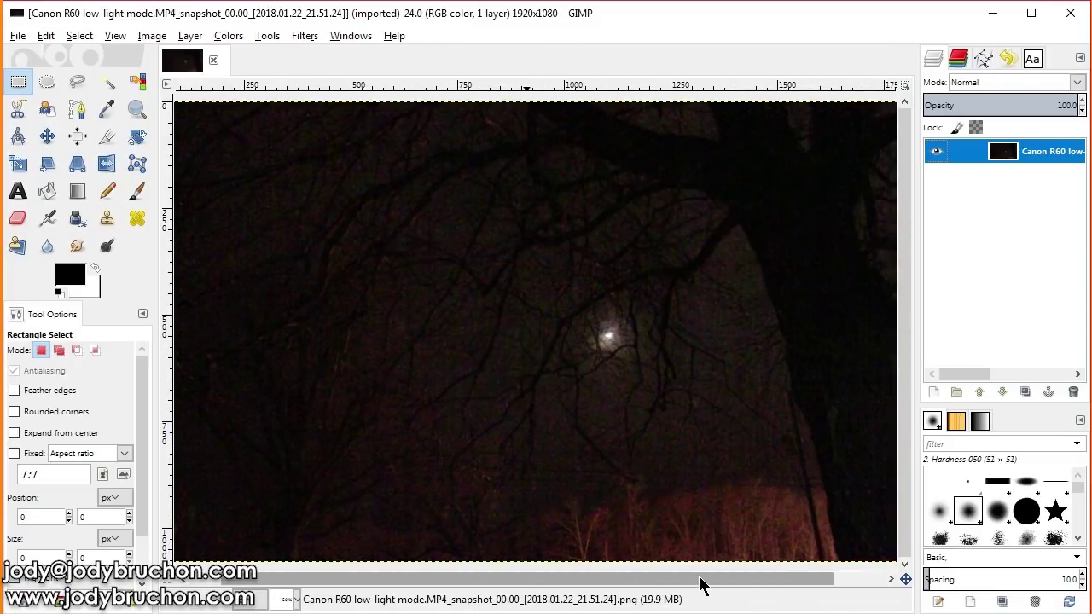
drag(699, 585, 787, 585)
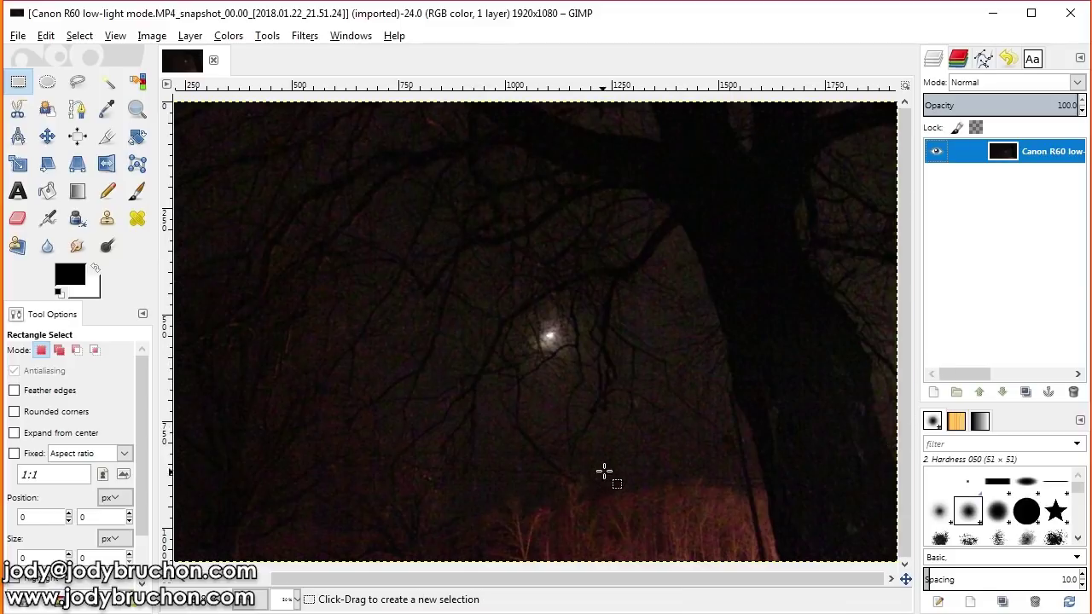
drag(804, 585, 723, 585)
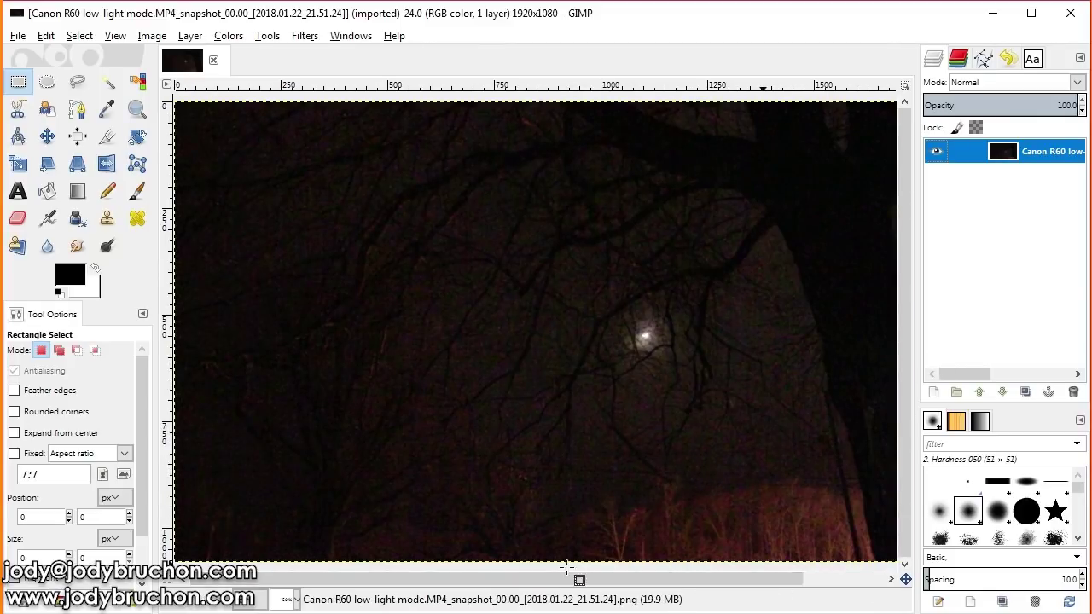
Inspect the moonlit branches at different zooms, then add the remaining snapshot frames as layers.
key(minus)
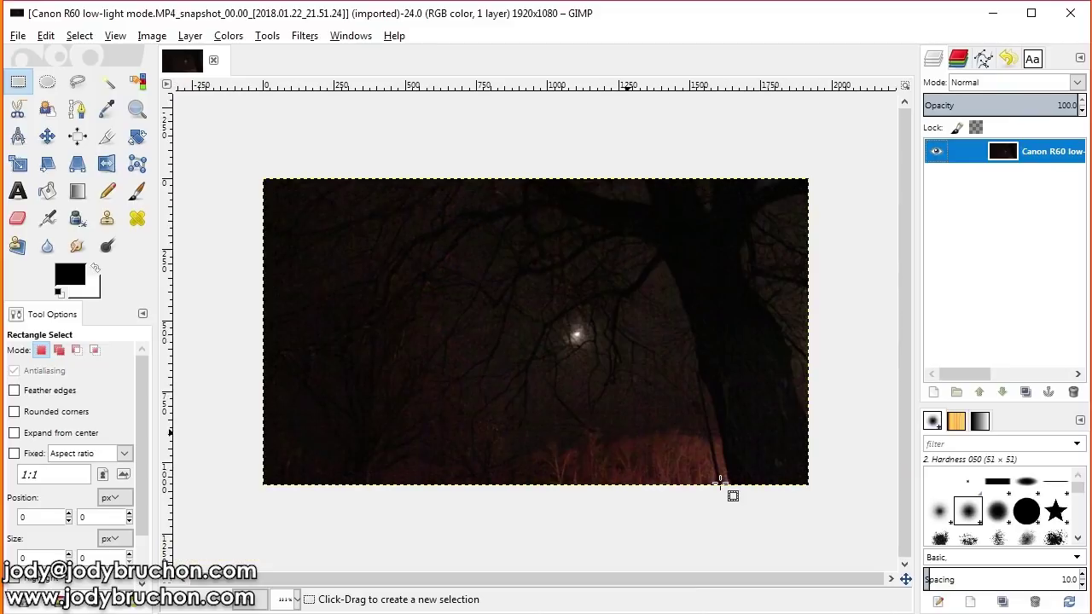
key(plus)
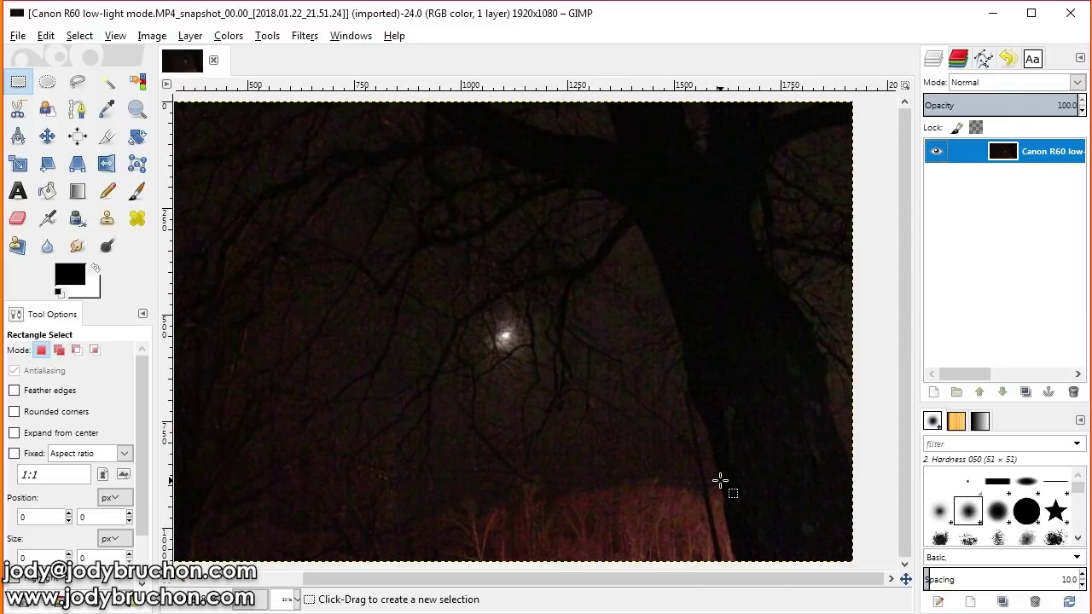
key(plus)
drag(669, 579, 638, 580)
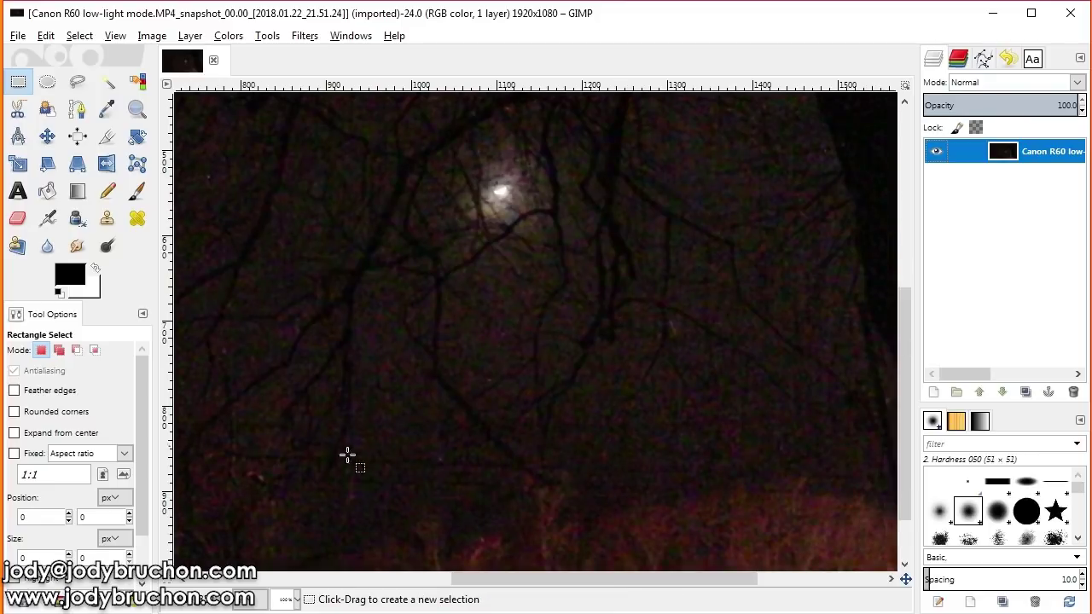
key(minus)
key(minus)
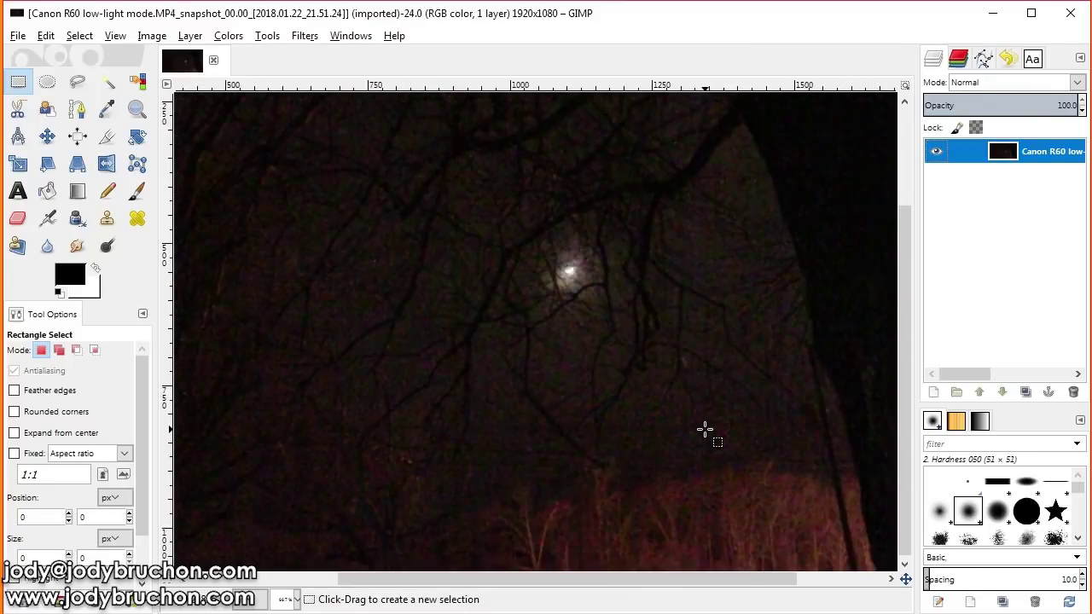
drag(821, 583, 865, 585)
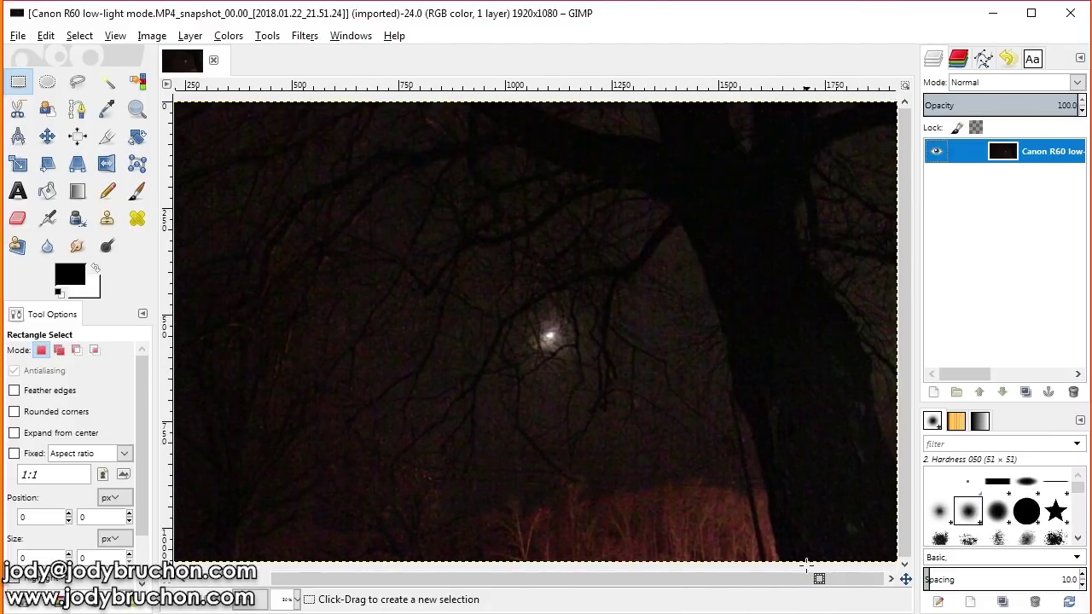
drag(802, 585, 758, 584)
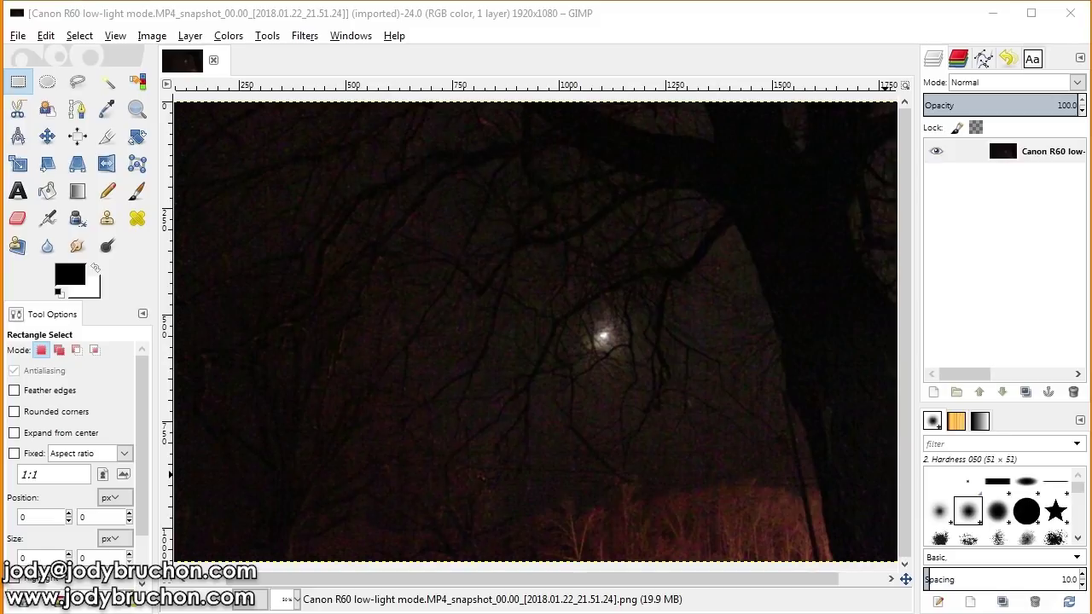
drag(1026, 189, 1027, 190)
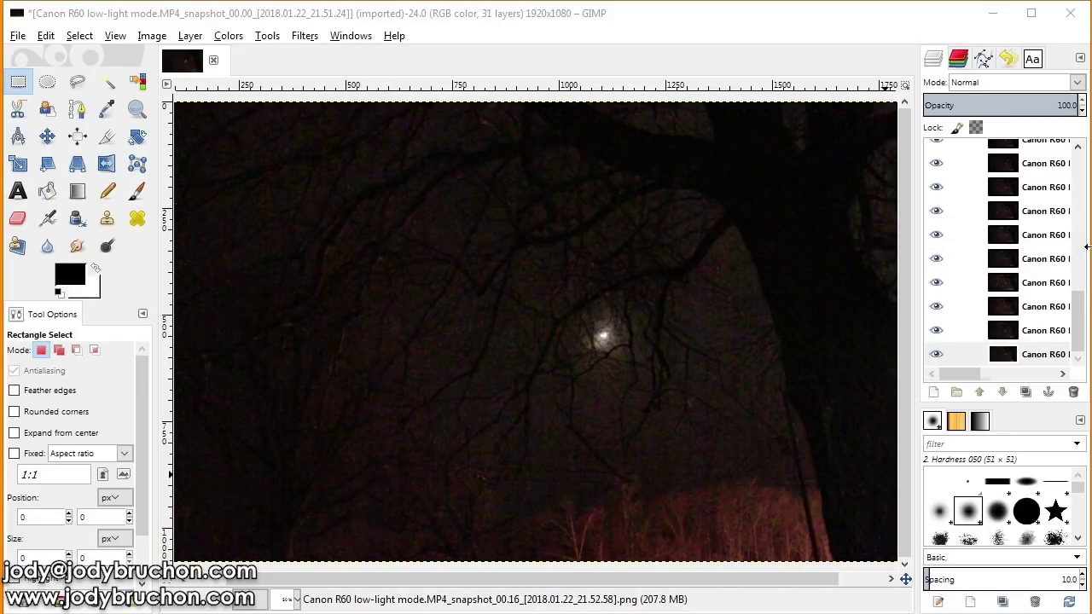
Align the snapshot layers with G'MIC-Qt Align layers, then choose Blend [median].
click(309, 36)
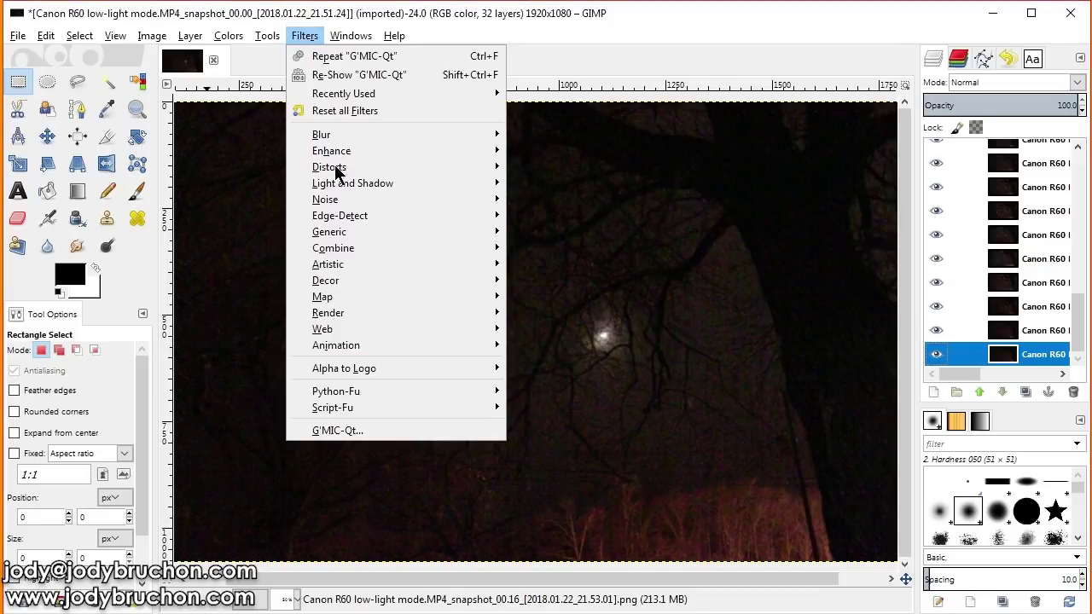
click(373, 431)
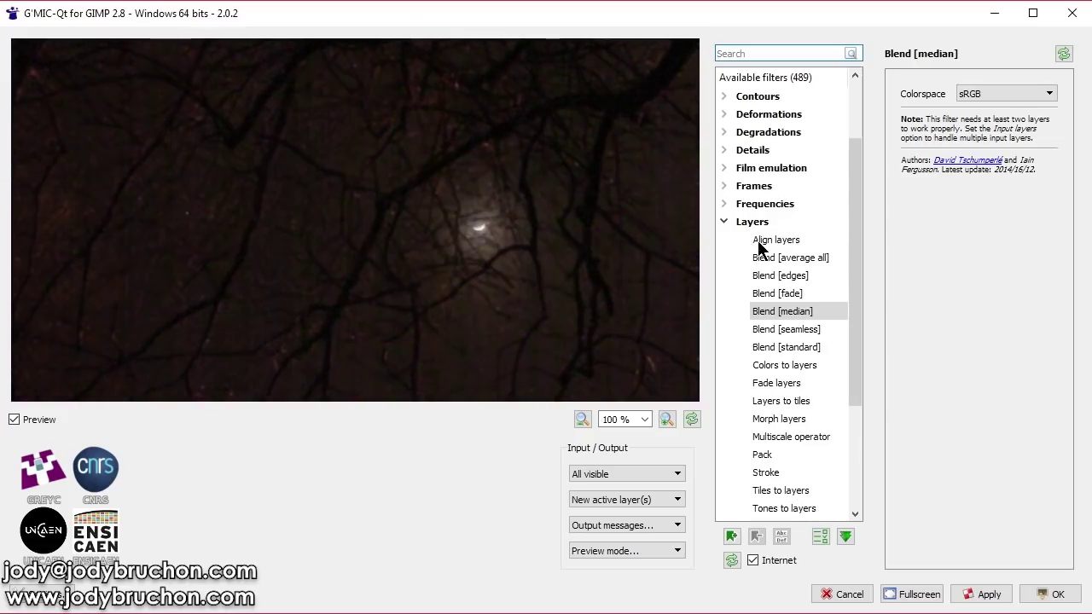
click(759, 241)
click(981, 597)
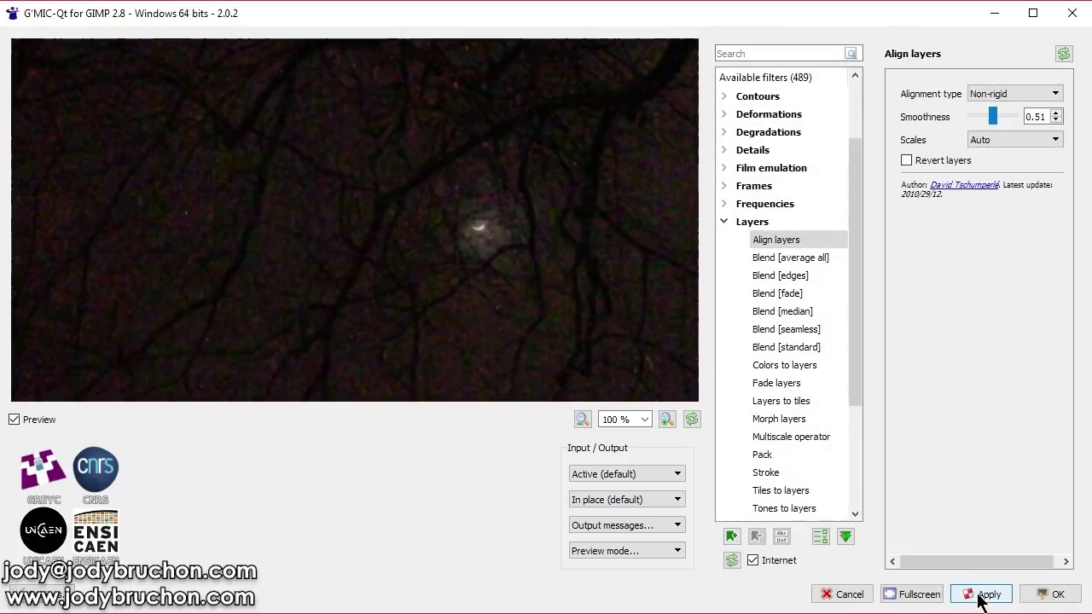
click(801, 313)
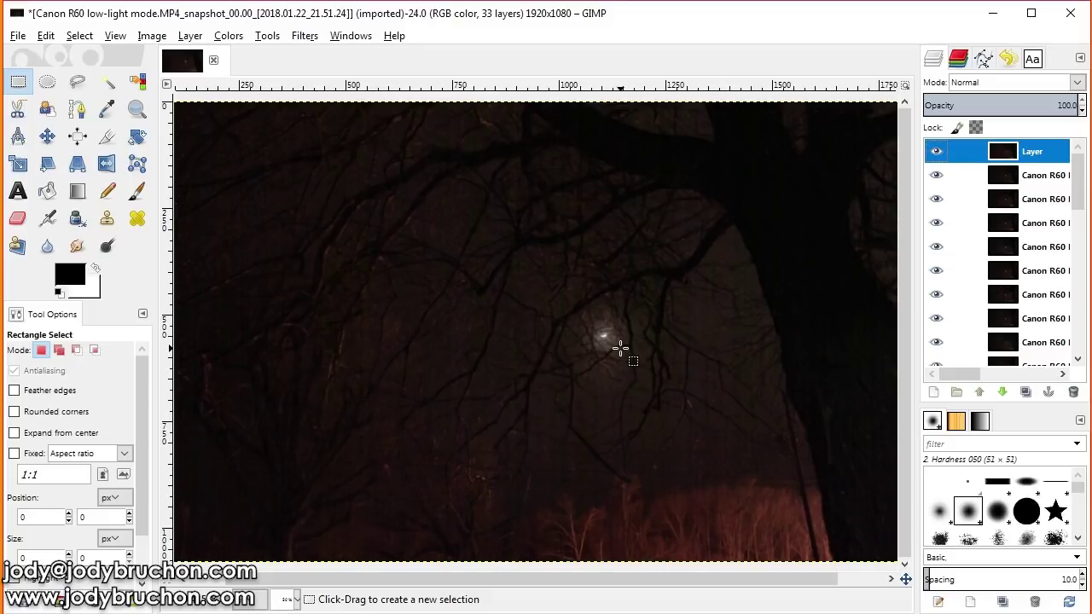
scroll(603, 339, up, 2)
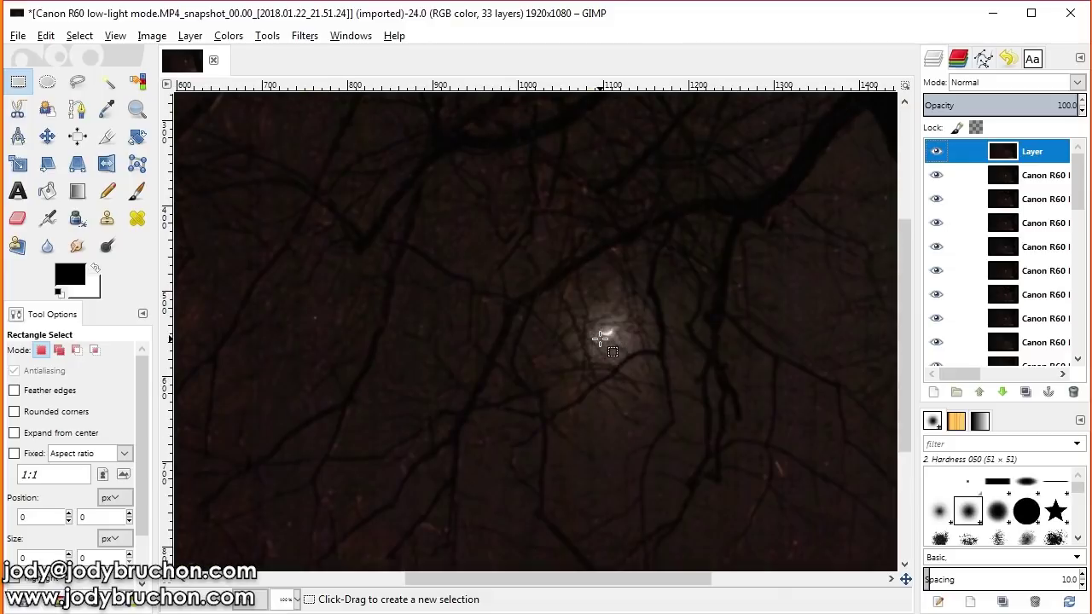
drag(650, 587, 695, 581)
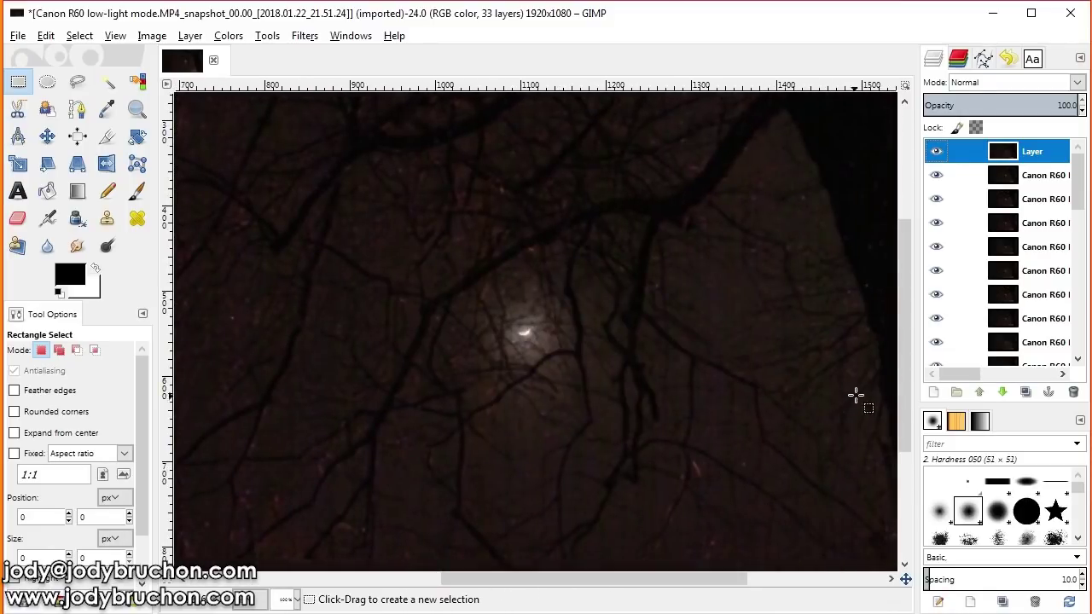
drag(911, 394, 906, 556)
drag(707, 587, 748, 585)
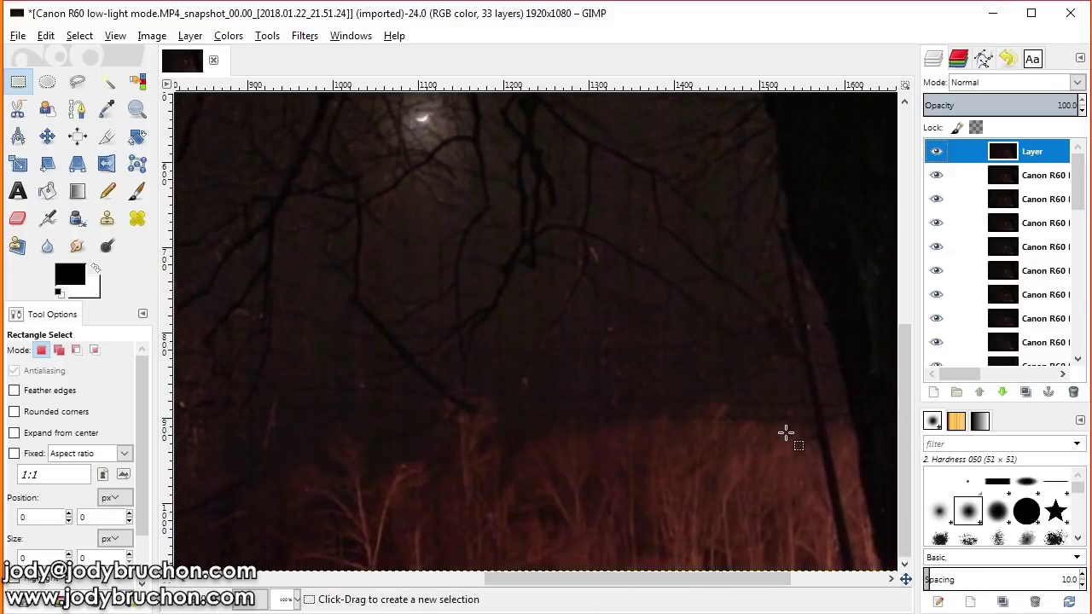
click(935, 153)
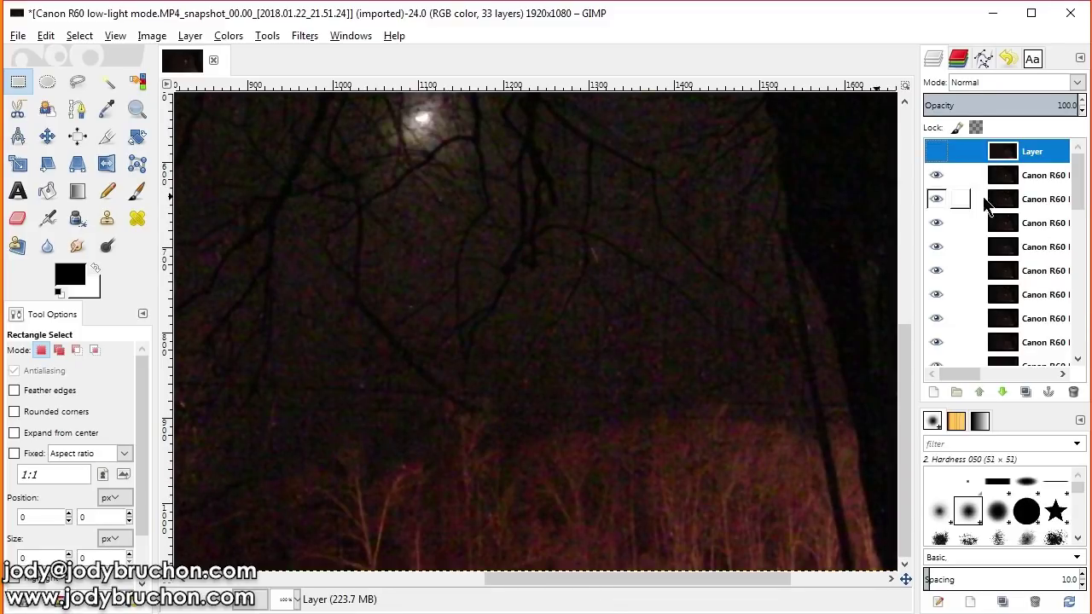
click(935, 154)
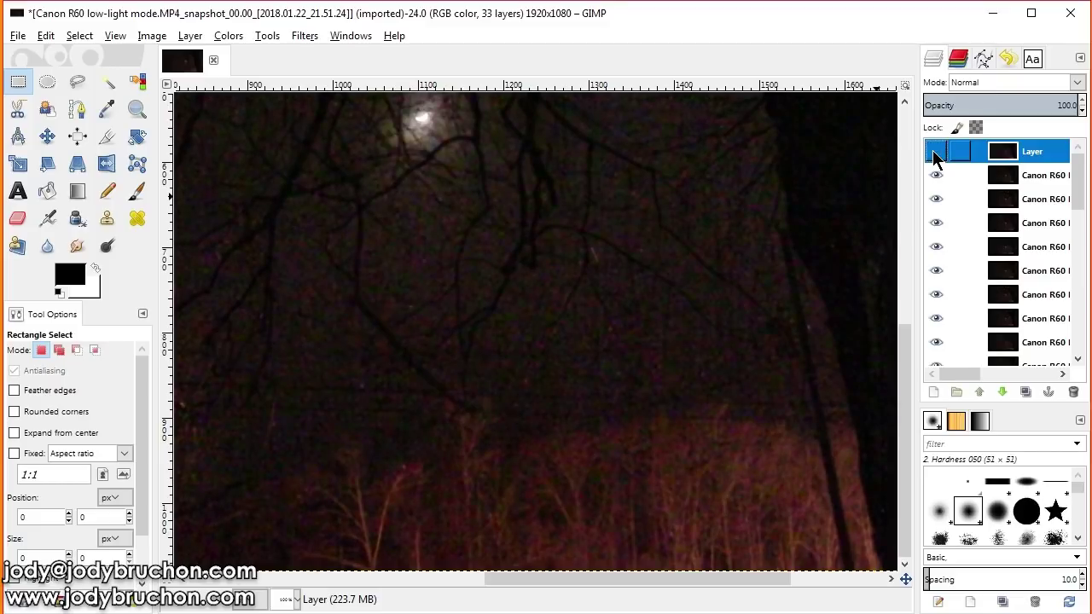
click(935, 153)
click(936, 154)
click(936, 154)
drag(750, 580, 690, 580)
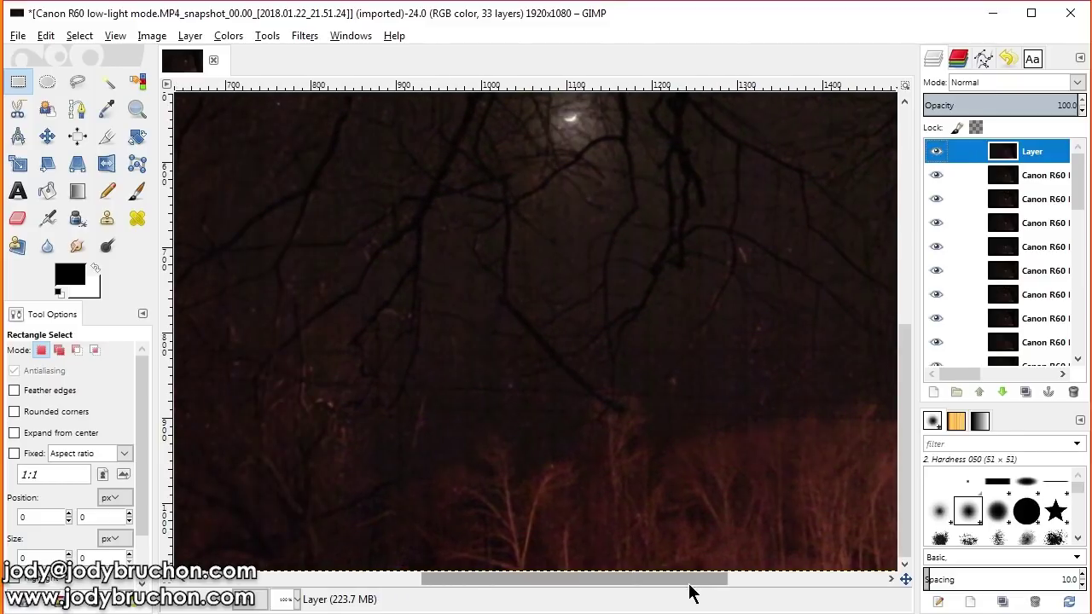
scroll(688, 521, down, 4)
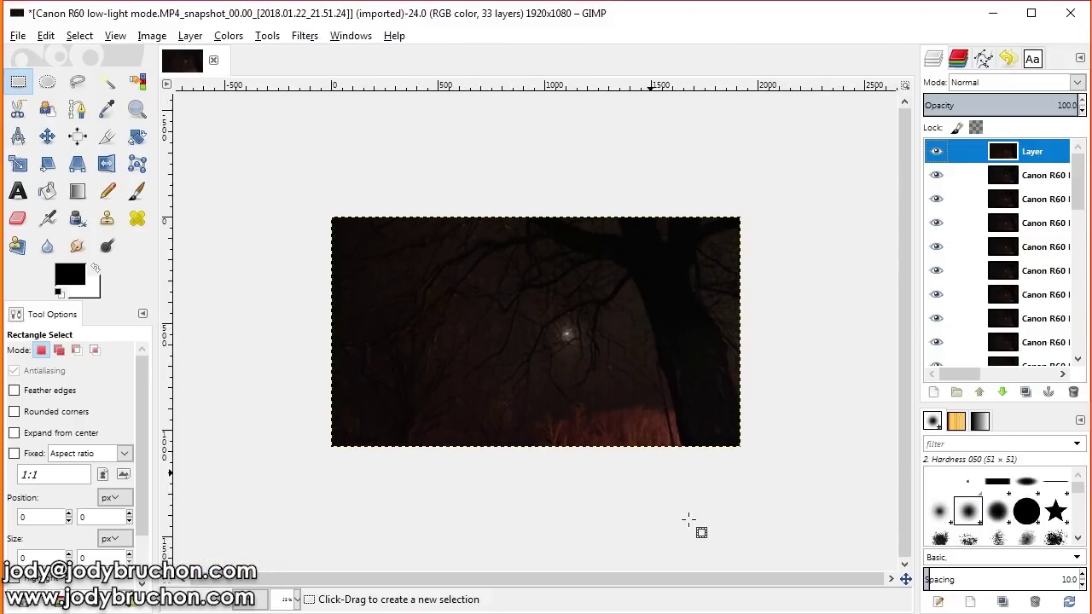
Close all images, discarding the unsaved snapshot stack.
click(18, 36)
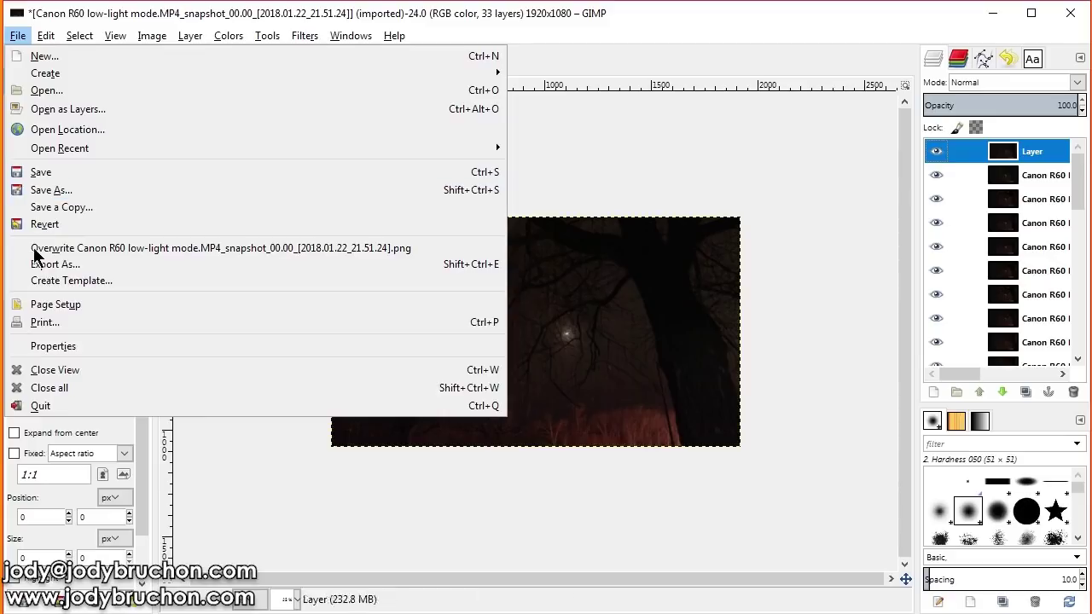
click(72, 368)
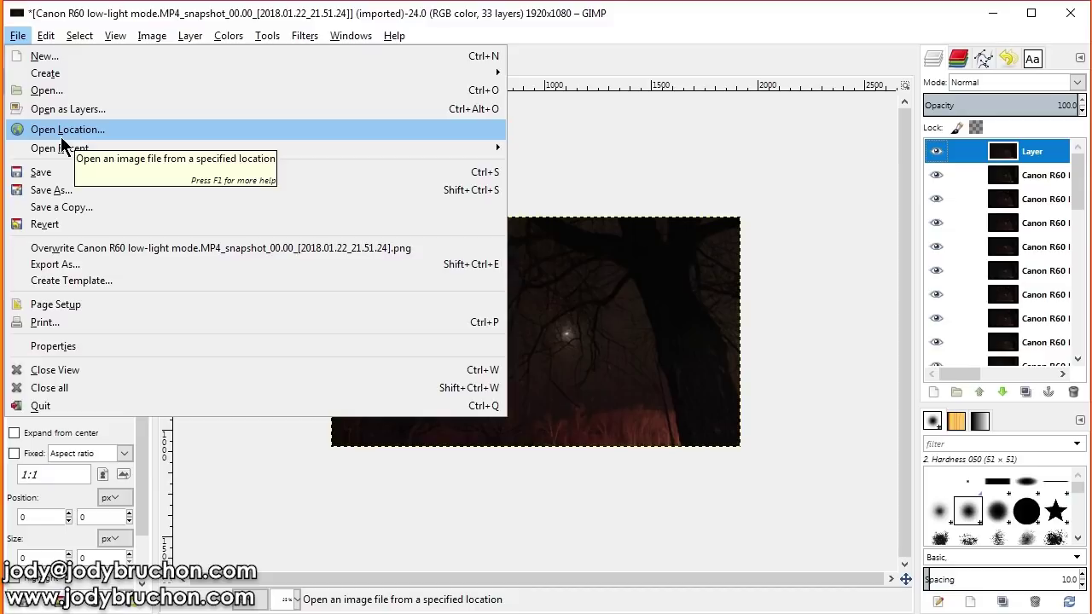
click(49, 387)
click(209, 258)
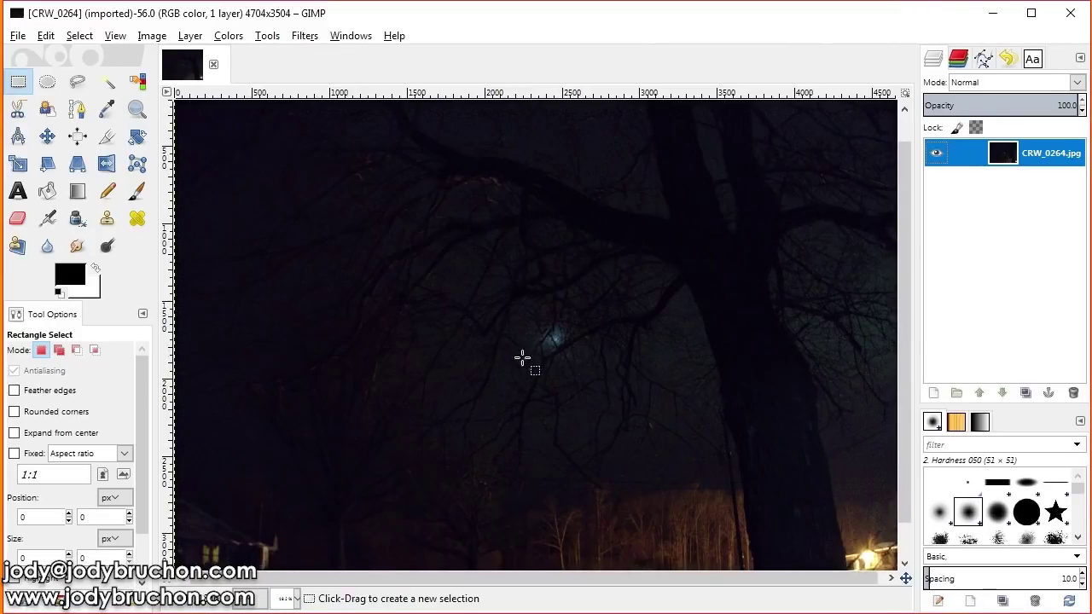
Add CRW_0267 through CRW_0273.jpg as layers and view the photo at 100%.
drag(904, 321, 911, 360)
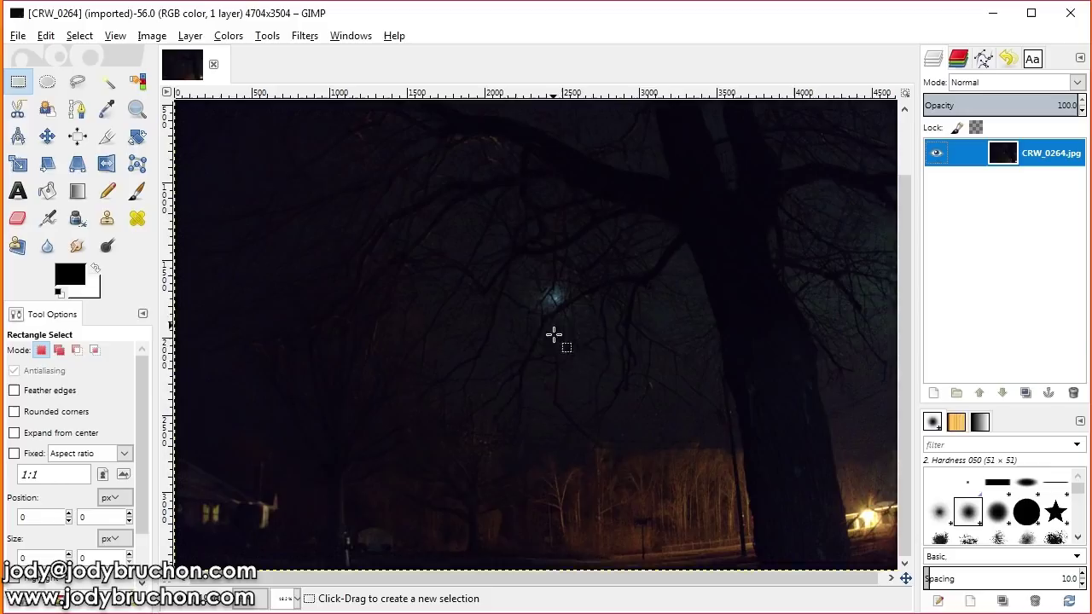
scroll(555, 356, down, 1)
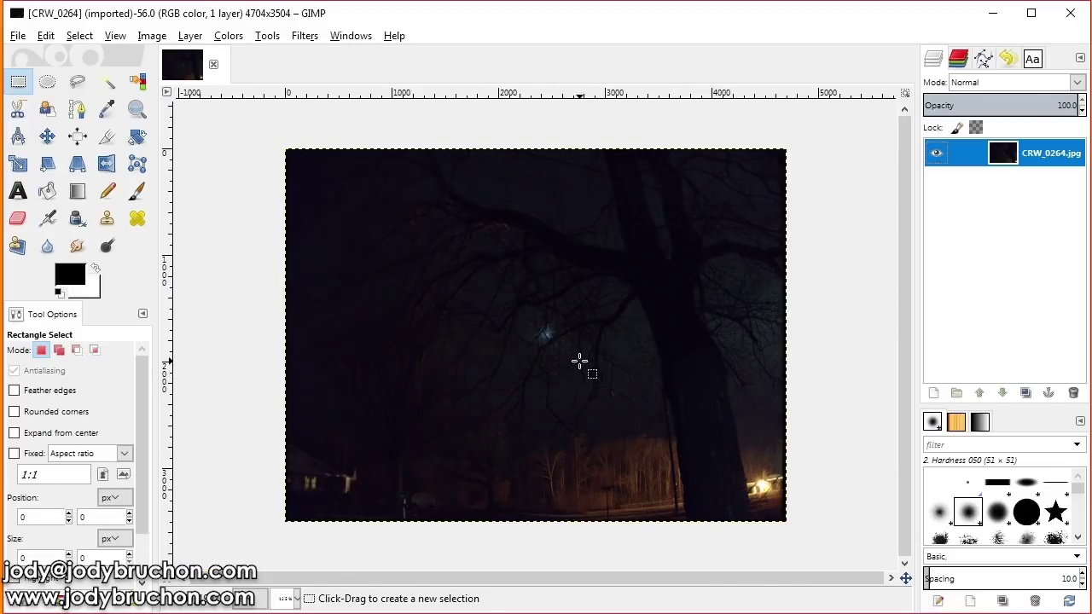
scroll(562, 350, up, 1)
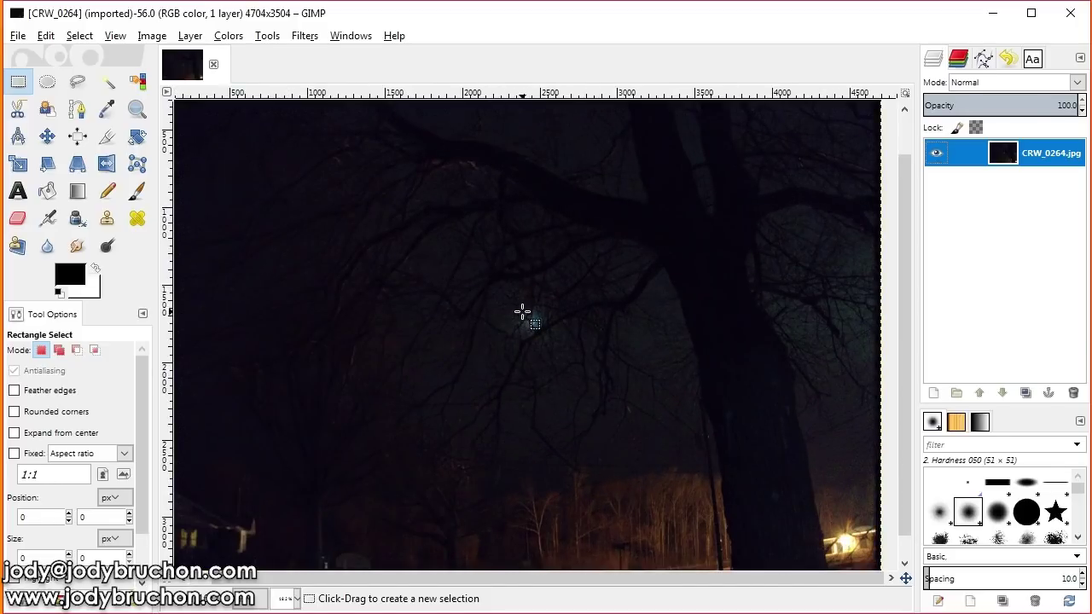
key(1)
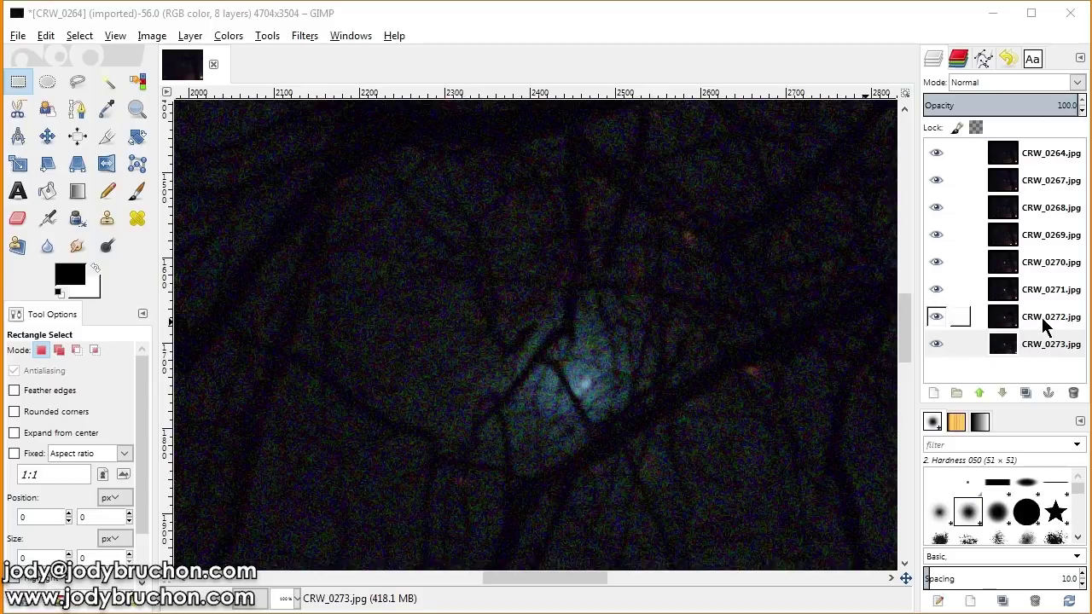
Hide the CRW_0264.jpg and CRW_0267.jpg layers.
click(1044, 188)
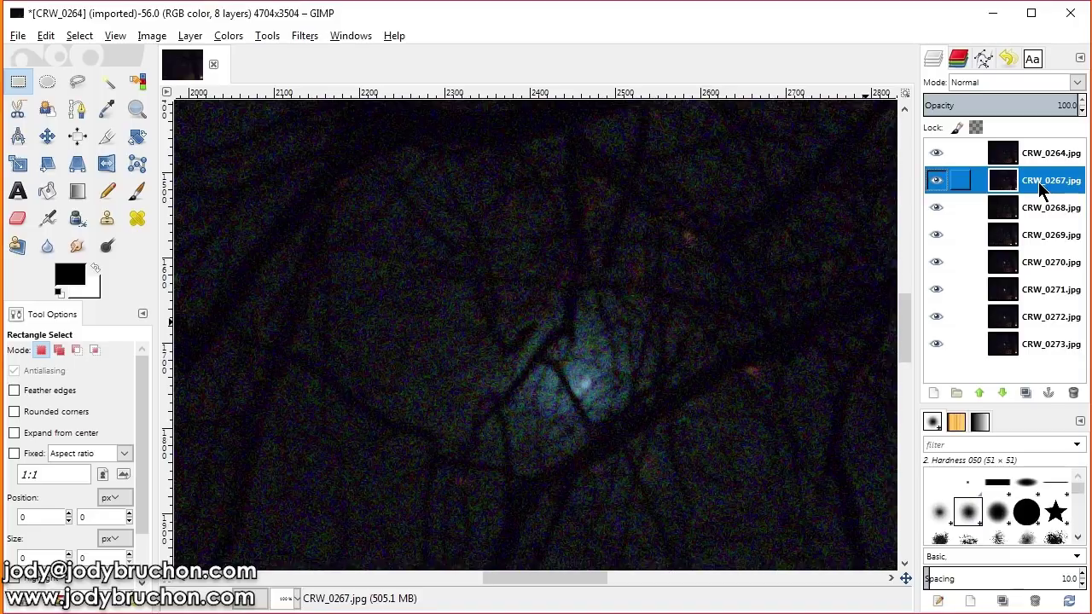
click(945, 153)
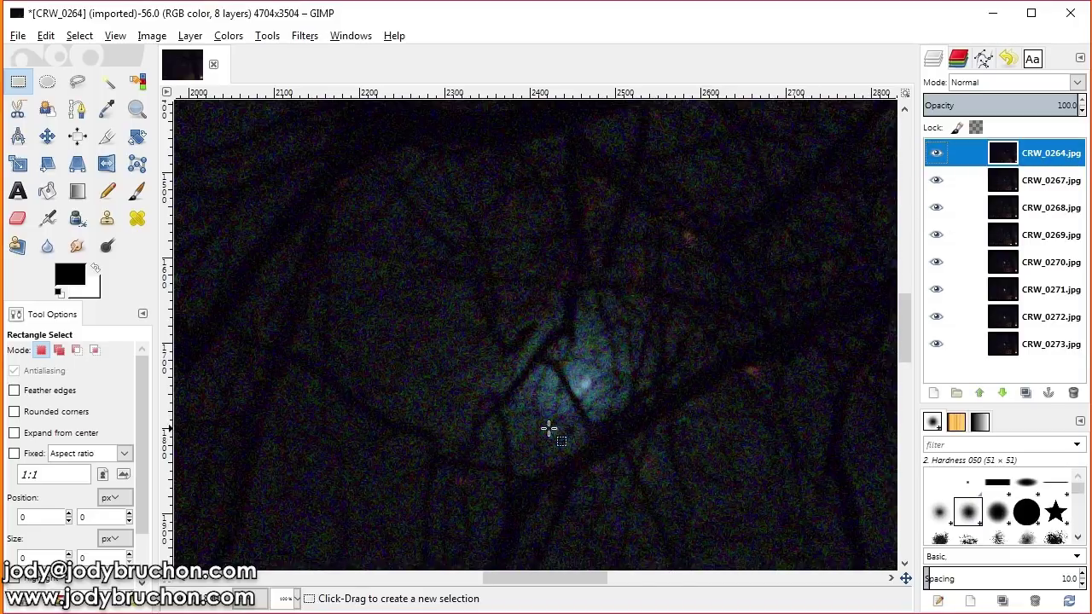
click(943, 160)
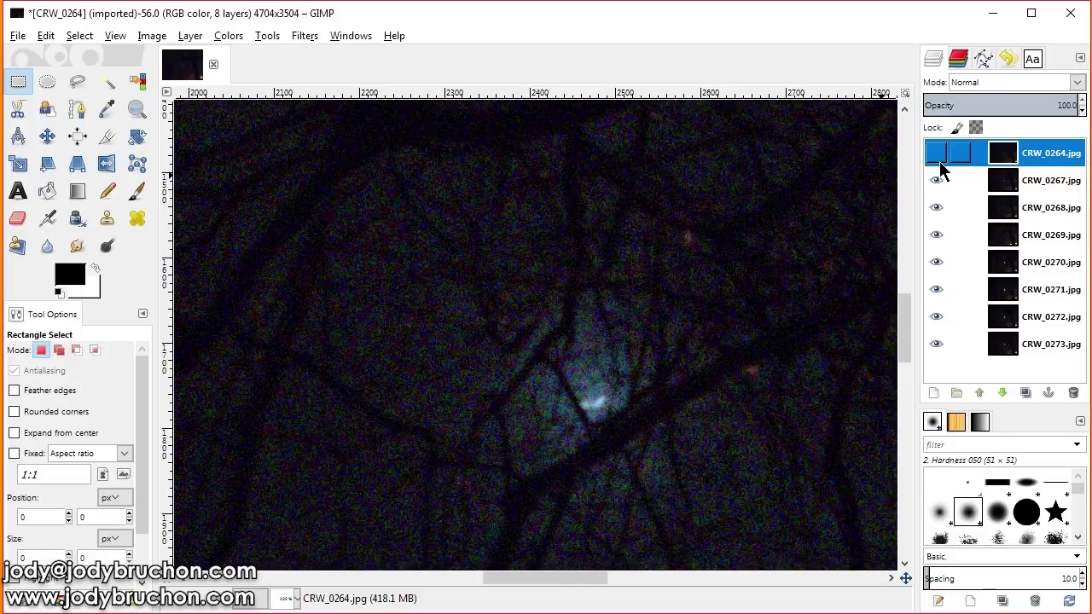
click(939, 182)
click(939, 181)
click(939, 182)
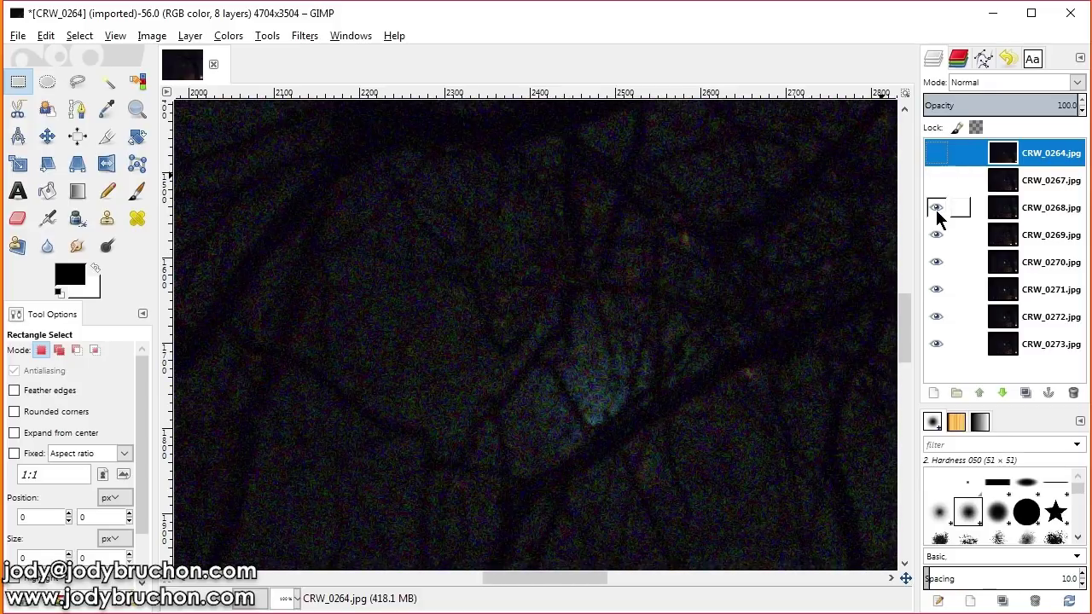
Hide CRW_0268 through CRW_0273.jpg one by one to view each frame.
click(937, 209)
click(937, 235)
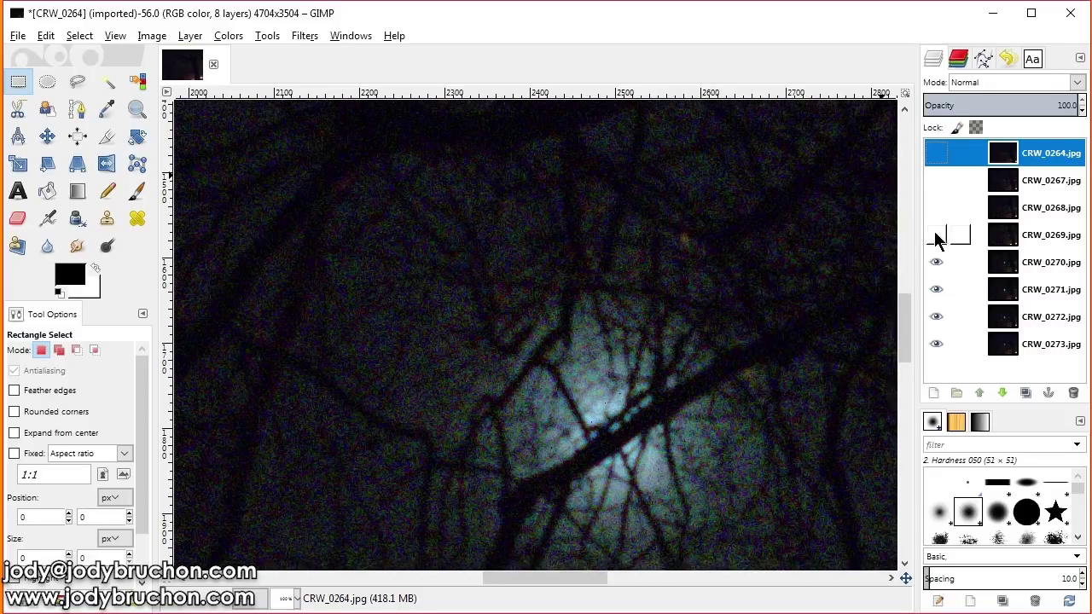
click(936, 262)
click(938, 289)
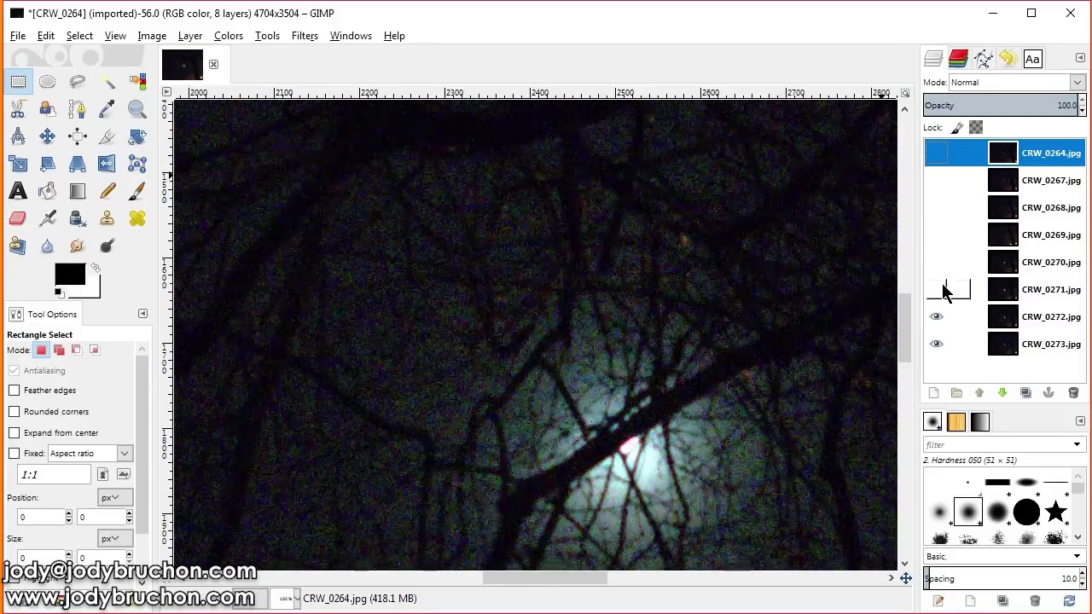
click(936, 316)
click(934, 346)
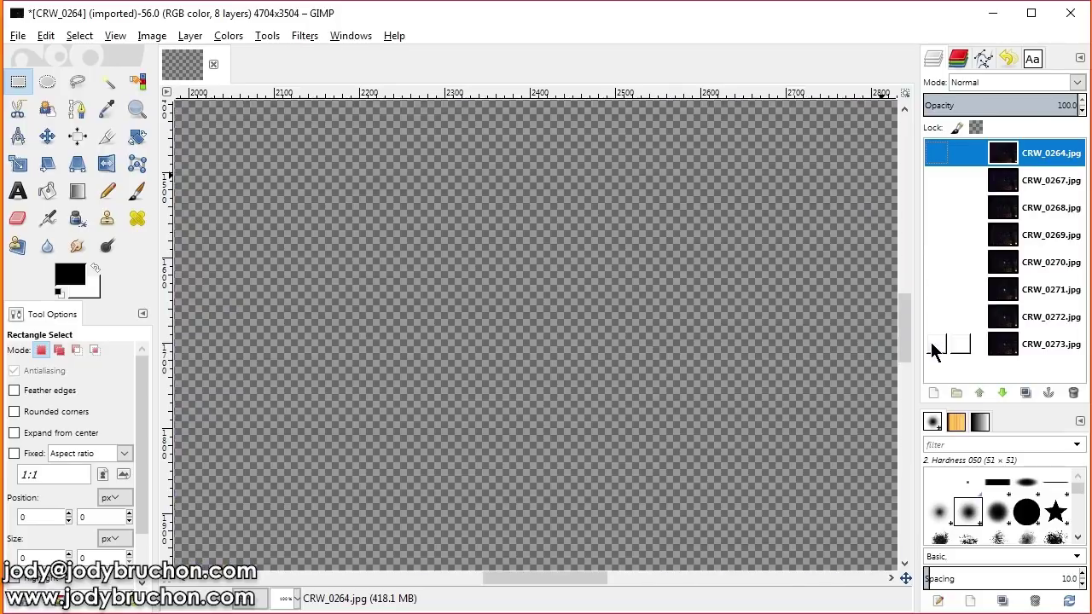
Show CRW_0273 back up through CRW_0269.jpg, briefly toggling CRW_0269 to compare.
click(935, 341)
click(934, 316)
click(936, 290)
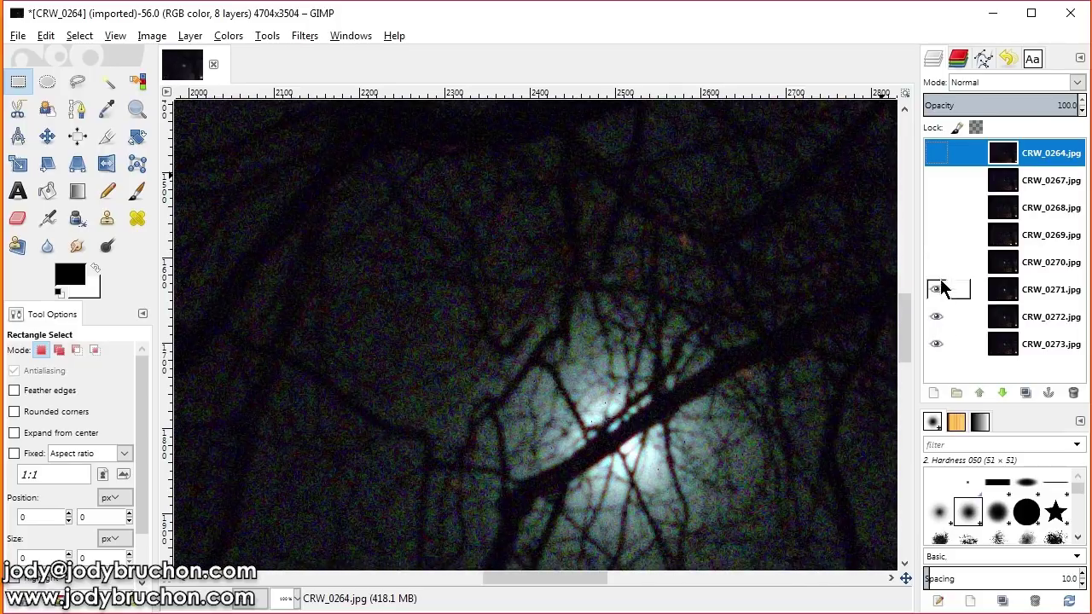
click(936, 263)
click(937, 237)
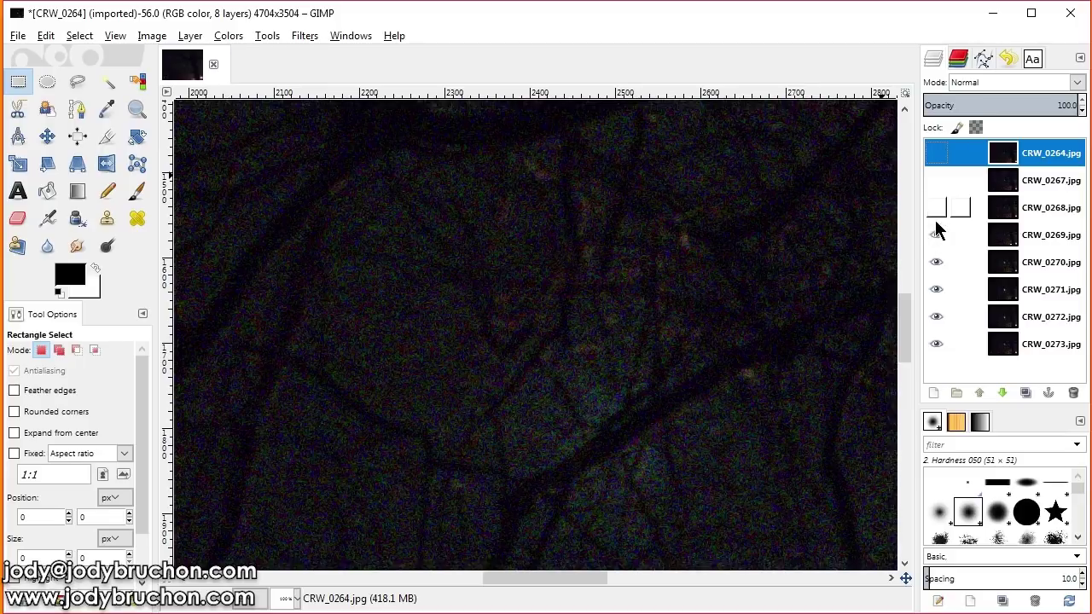
click(937, 237)
click(934, 241)
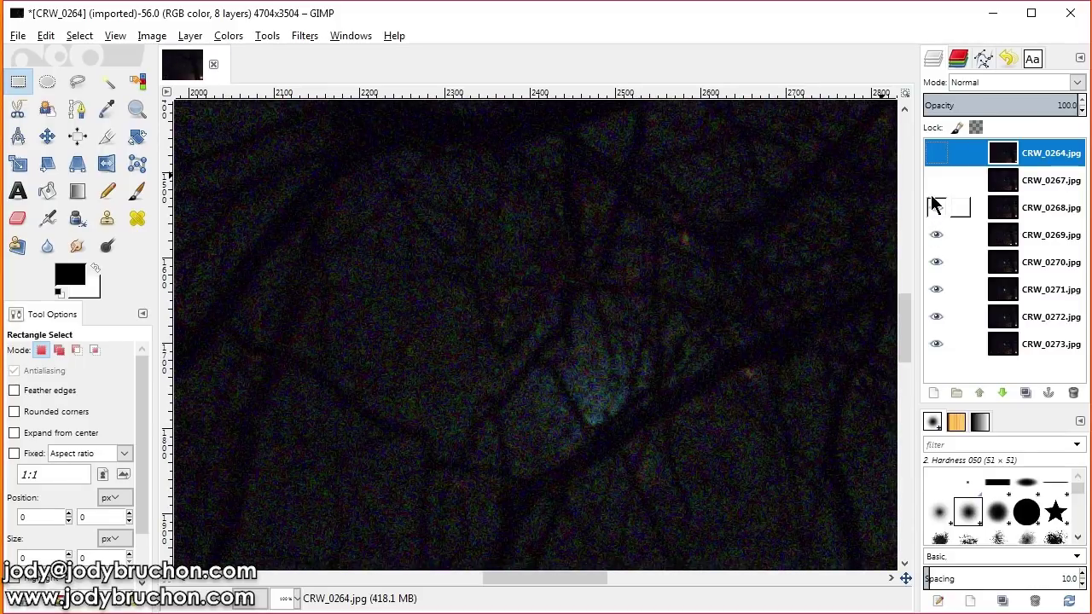
Toggle CRW_0267 and CRW_0264.jpg once more, leaving both hidden.
click(934, 193)
click(934, 197)
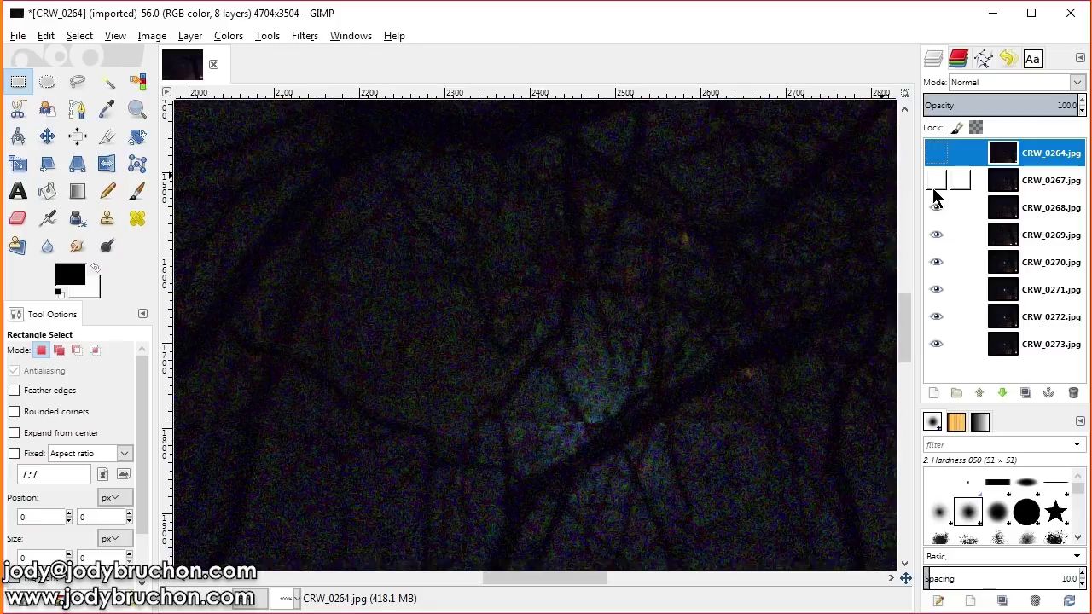
click(940, 157)
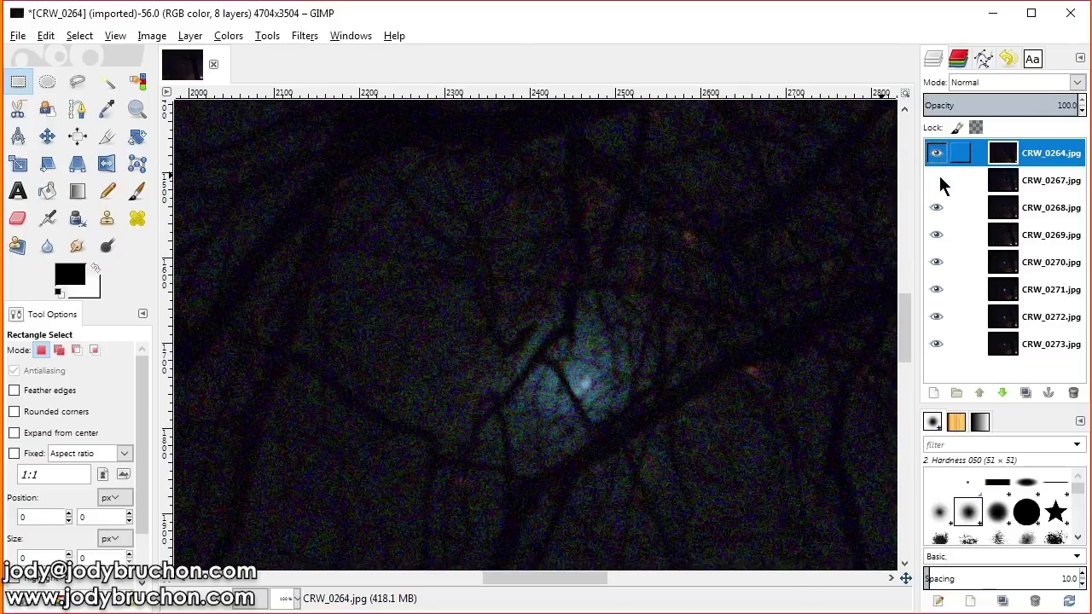
click(938, 184)
click(938, 157)
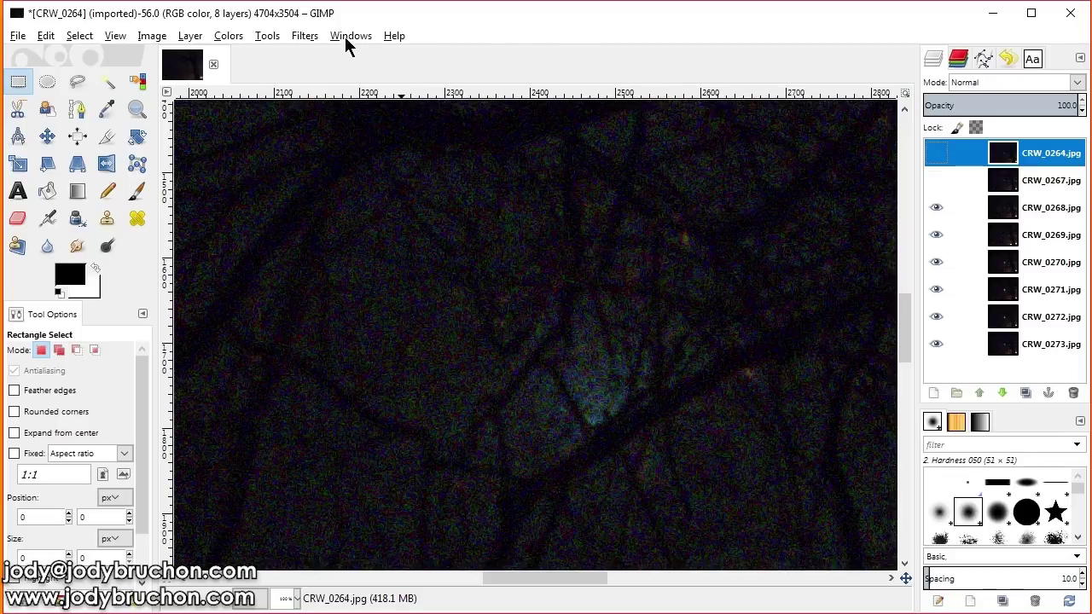
In G'MIC-Qt, align the visible CRW frames, then median-blend them into a new top layer.
click(305, 35)
mouse_move(335, 38)
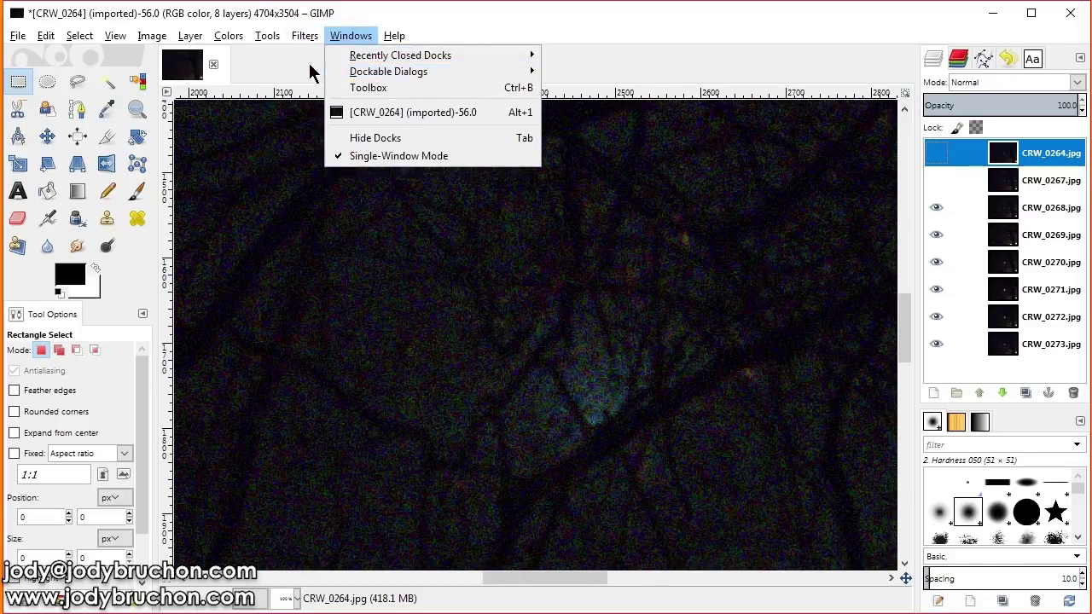
click(363, 438)
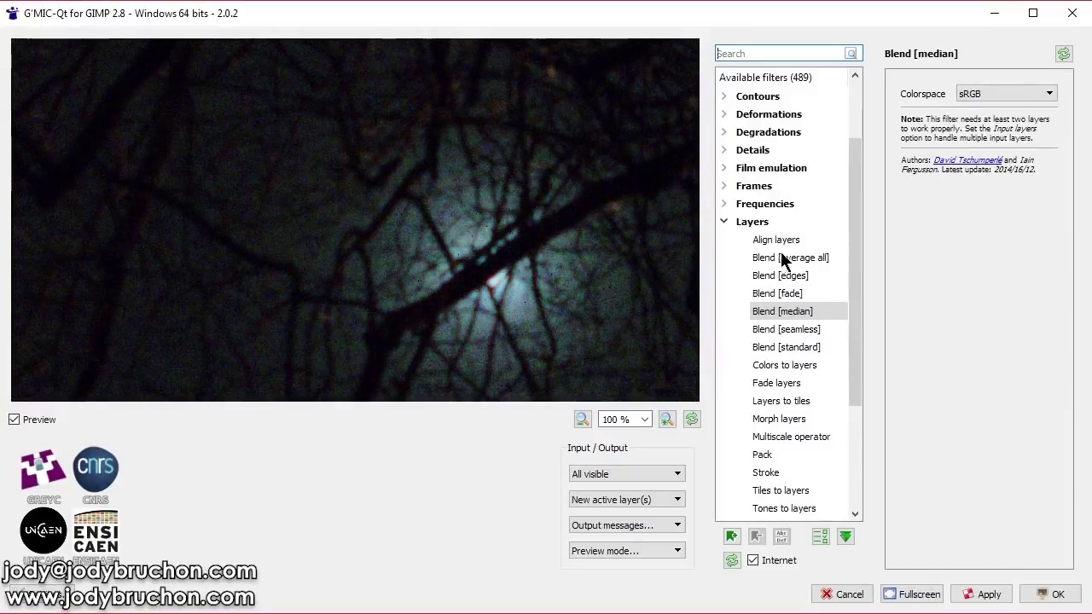
click(777, 240)
click(991, 597)
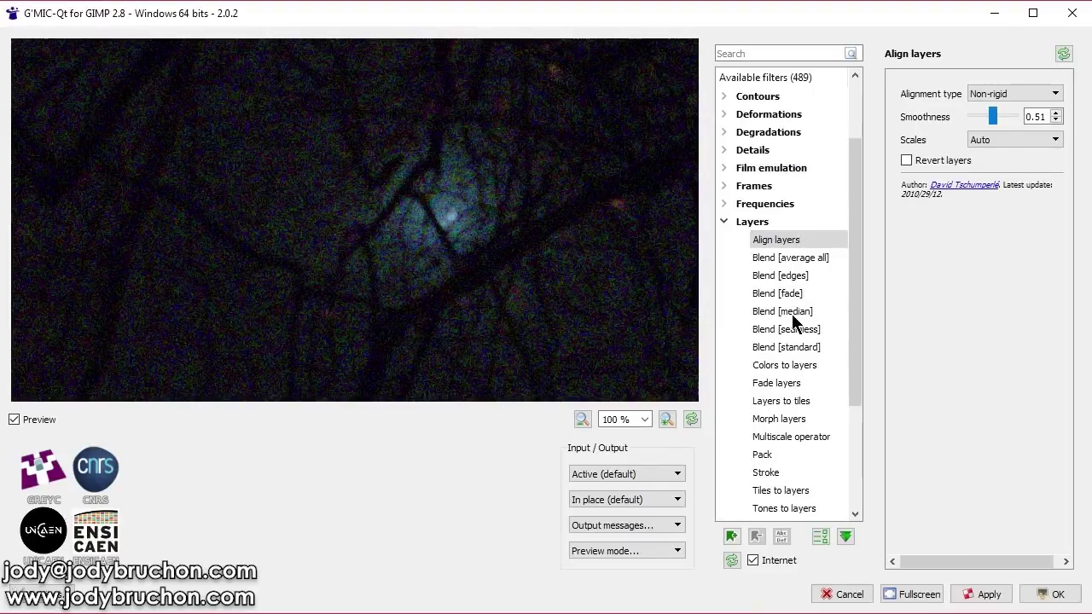
click(792, 313)
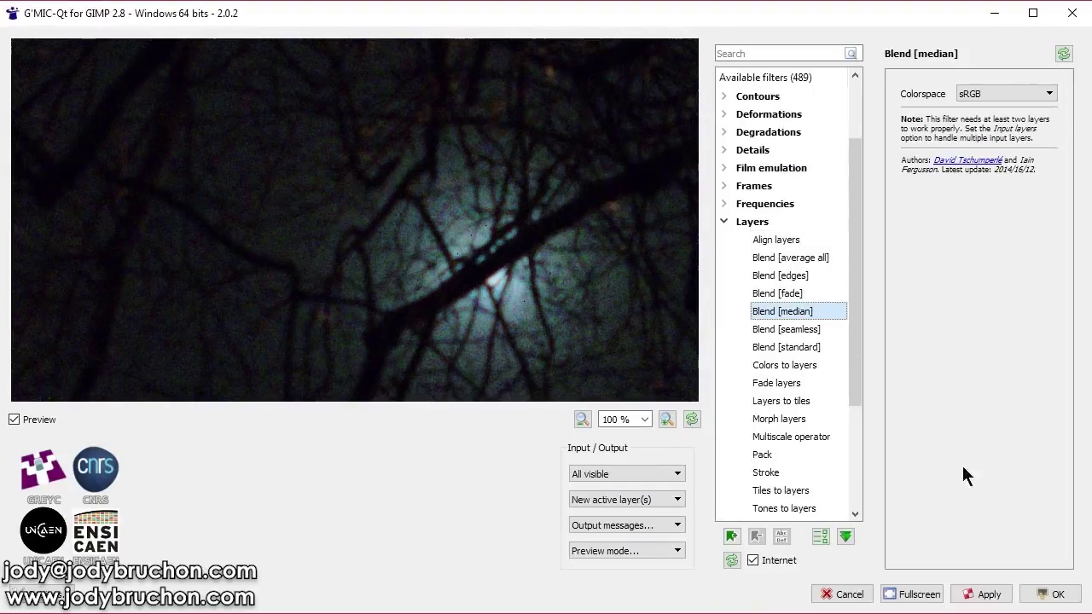
click(1040, 597)
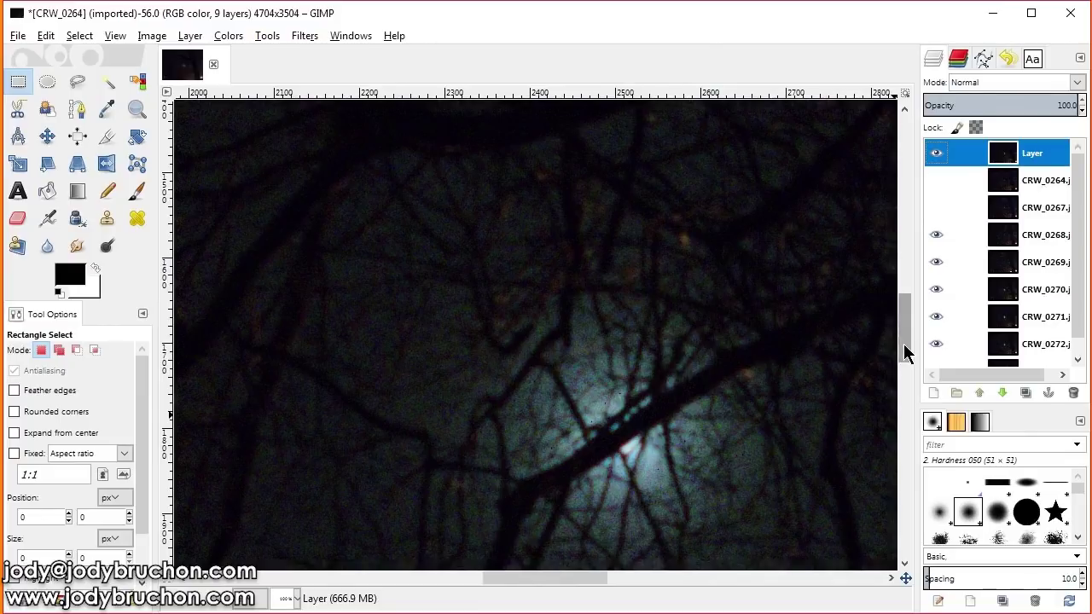
Hide the stacked layer and the CRW_0268, CRW_0269 and CRW_0270 frame layers.
scroll(905, 341, down, 2)
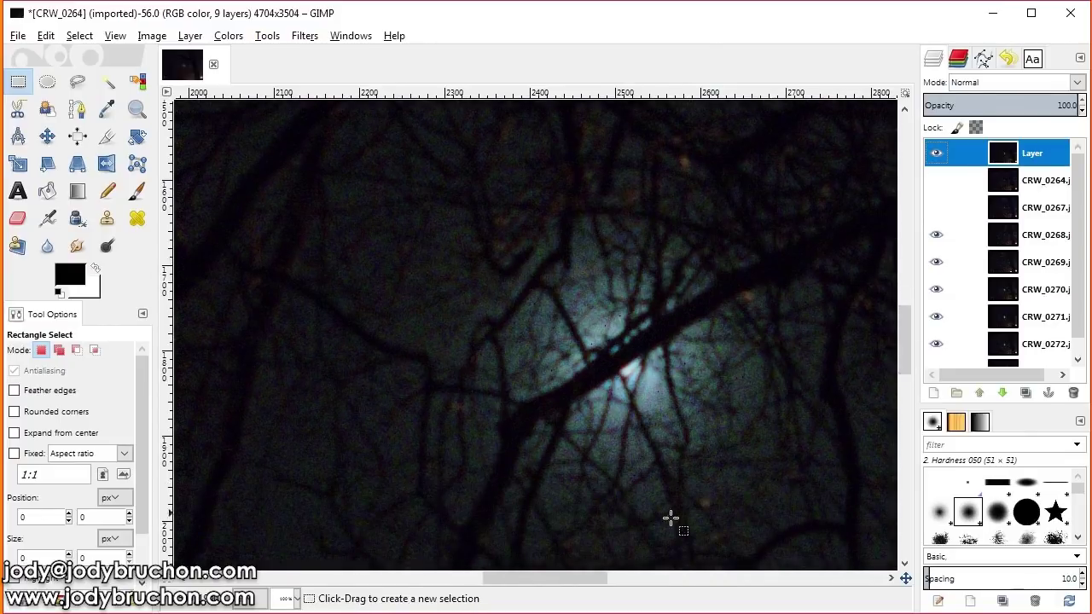
drag(574, 579, 592, 579)
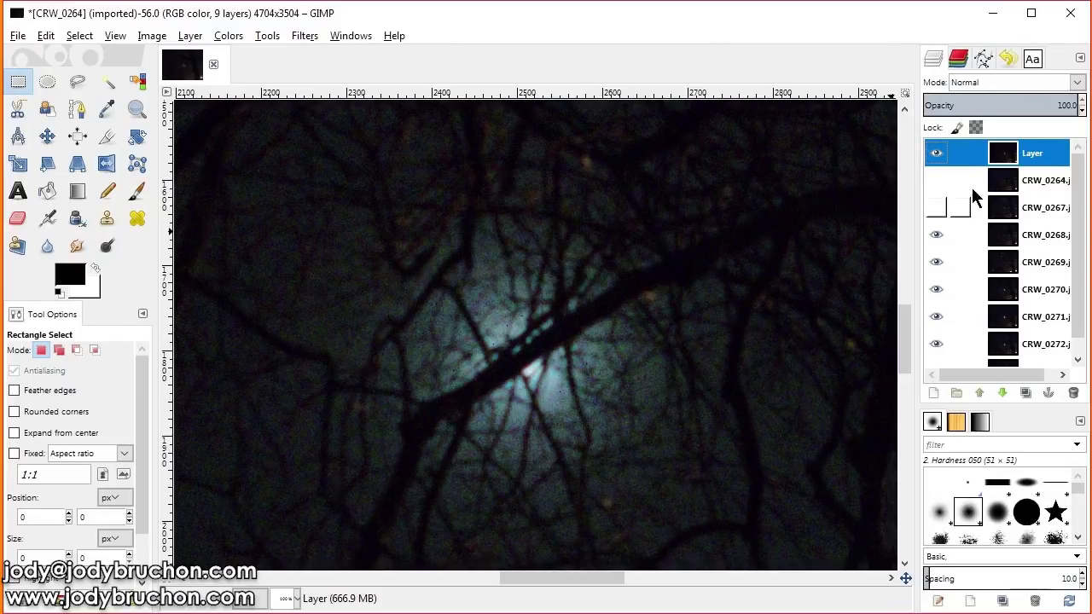
click(941, 157)
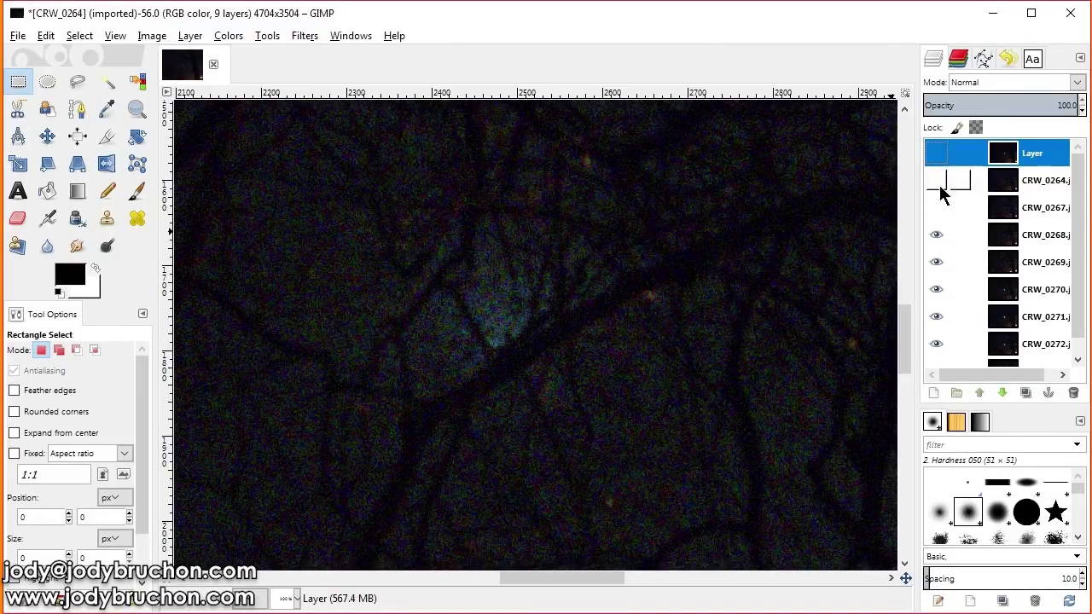
click(940, 239)
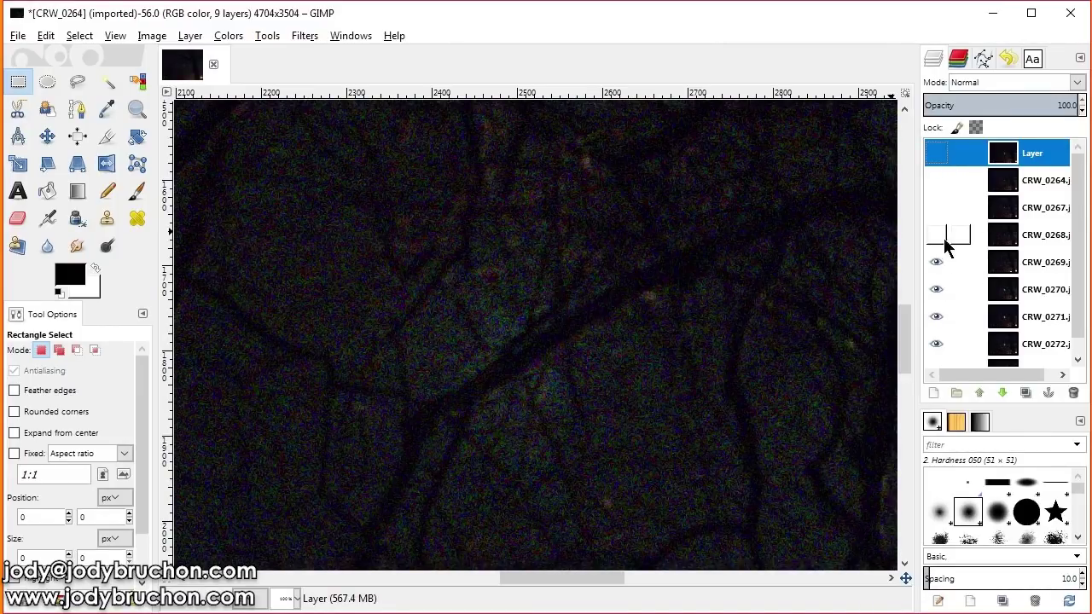
click(937, 261)
click(937, 297)
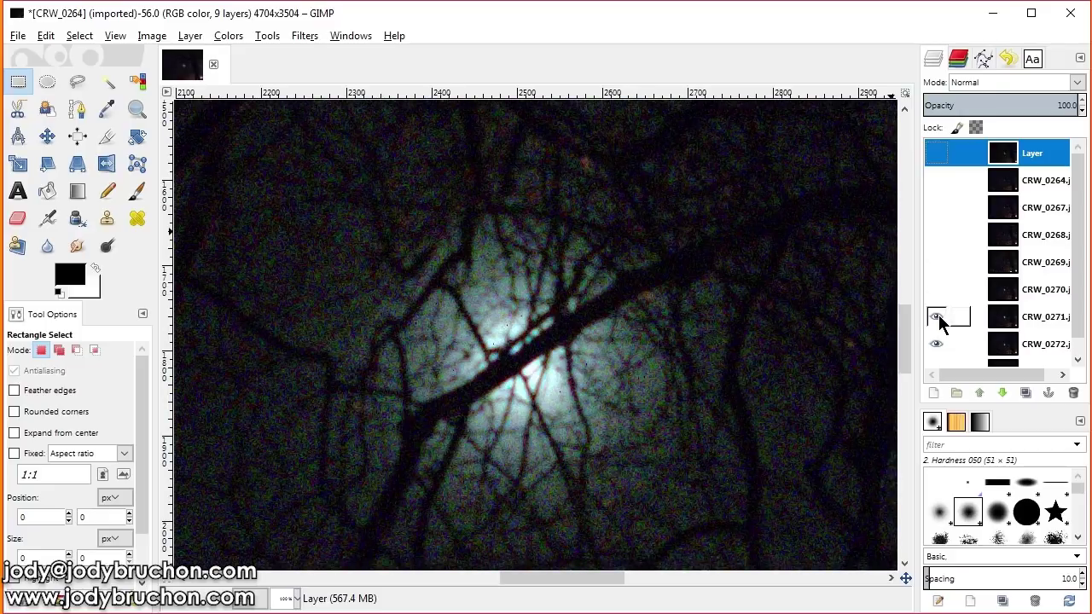
click(937, 318)
click(937, 318)
Toggle the median-stacked layer on and off to compare it with a single frame.
click(936, 153)
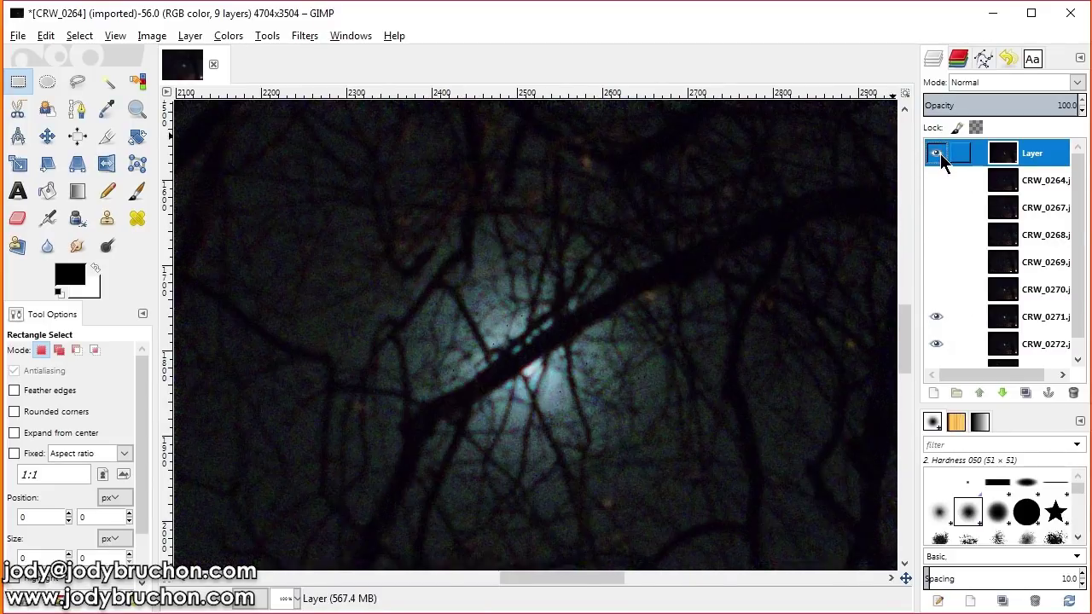
click(940, 154)
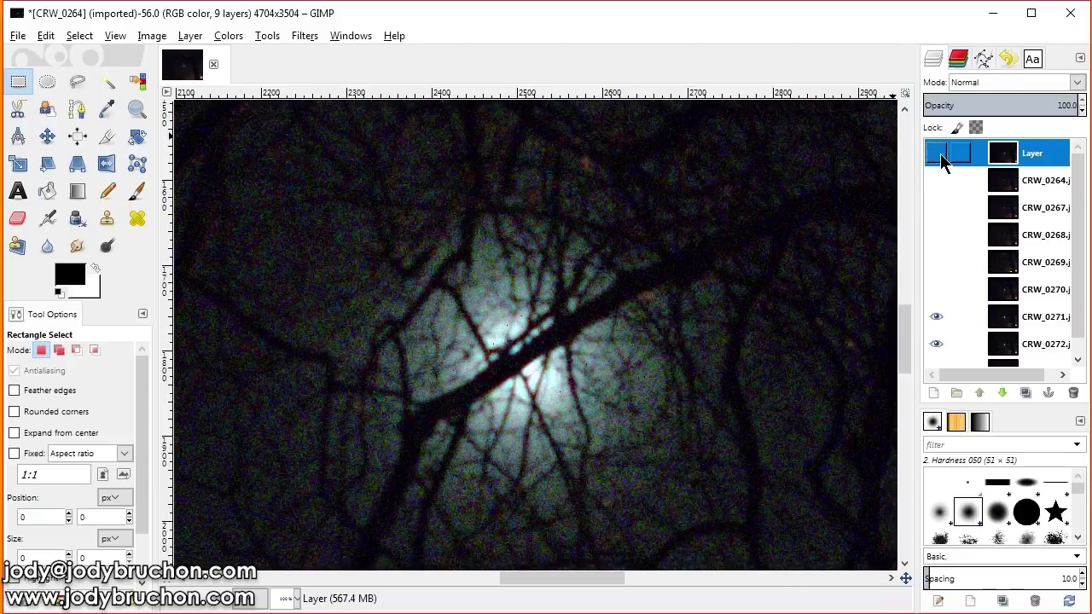
click(940, 154)
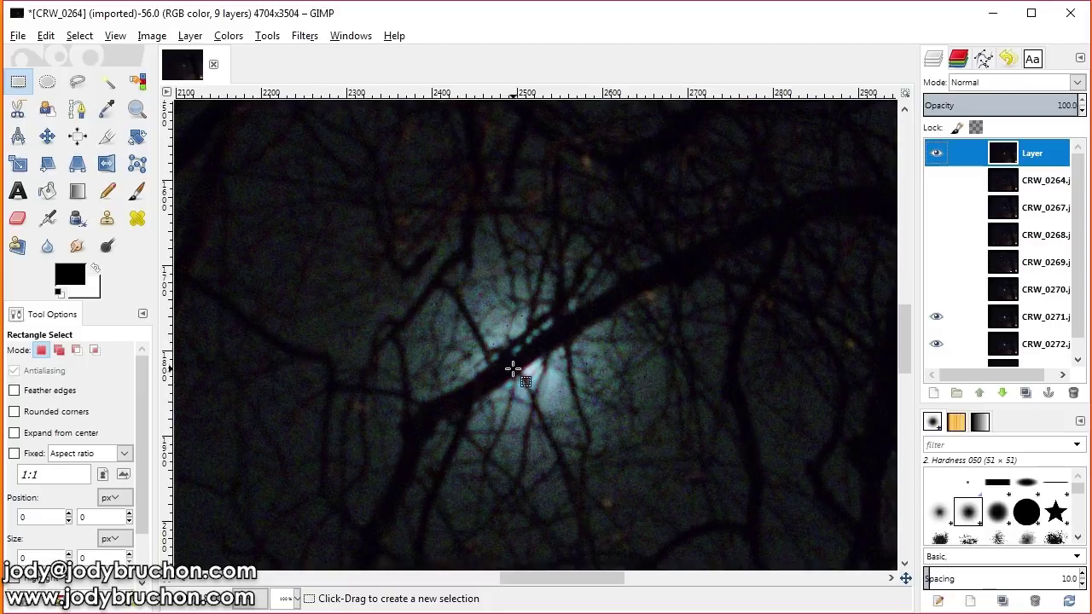
click(937, 153)
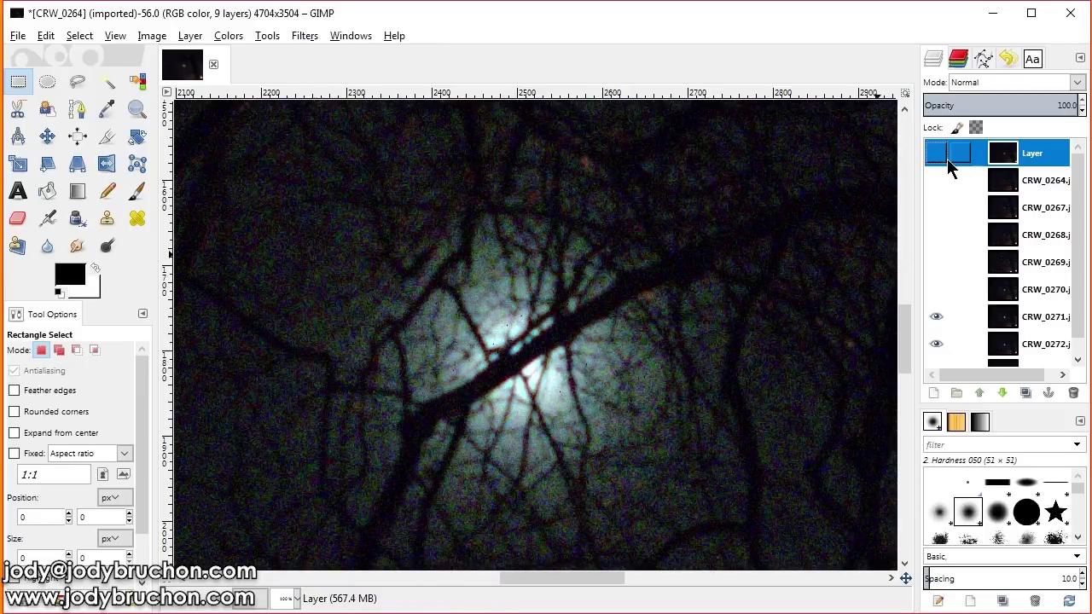
click(943, 158)
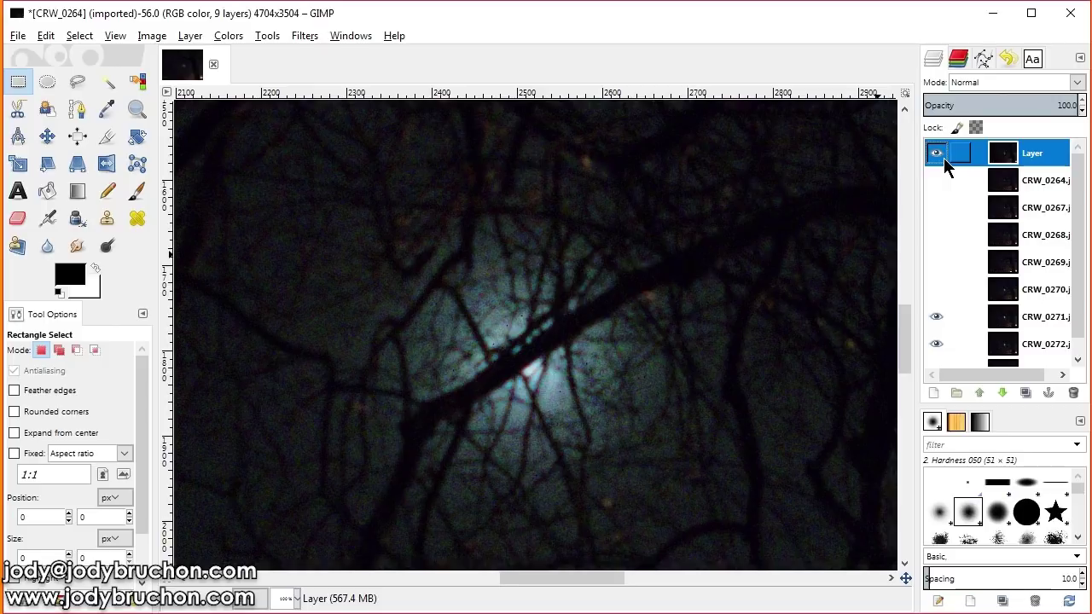
click(937, 154)
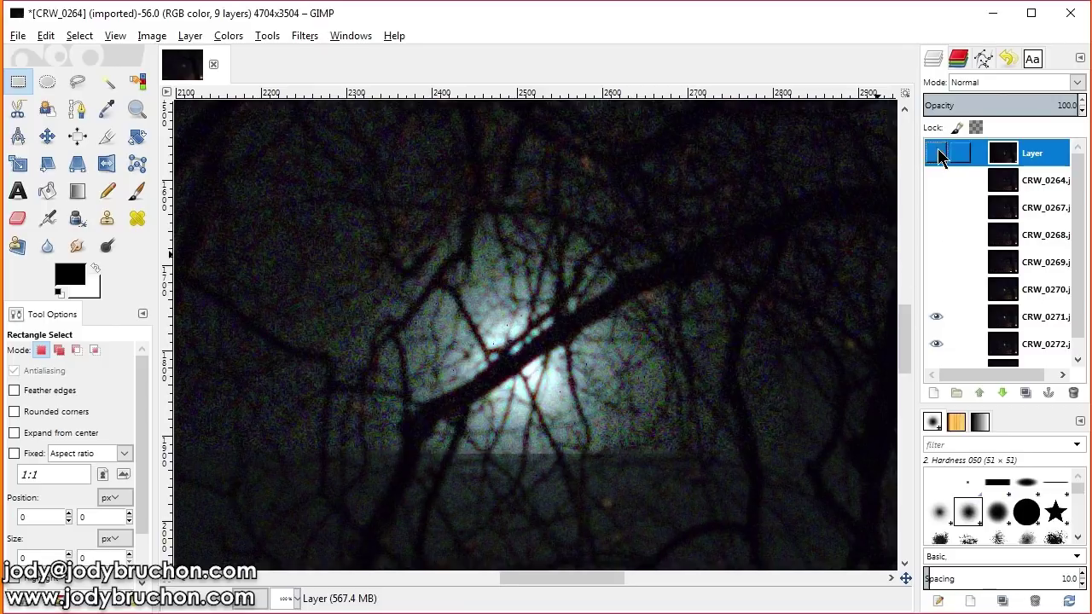
Pan to the trees and compare the stacked layer against the noisy frame, leaving it hidden.
drag(913, 346, 915, 484)
drag(597, 580, 716, 597)
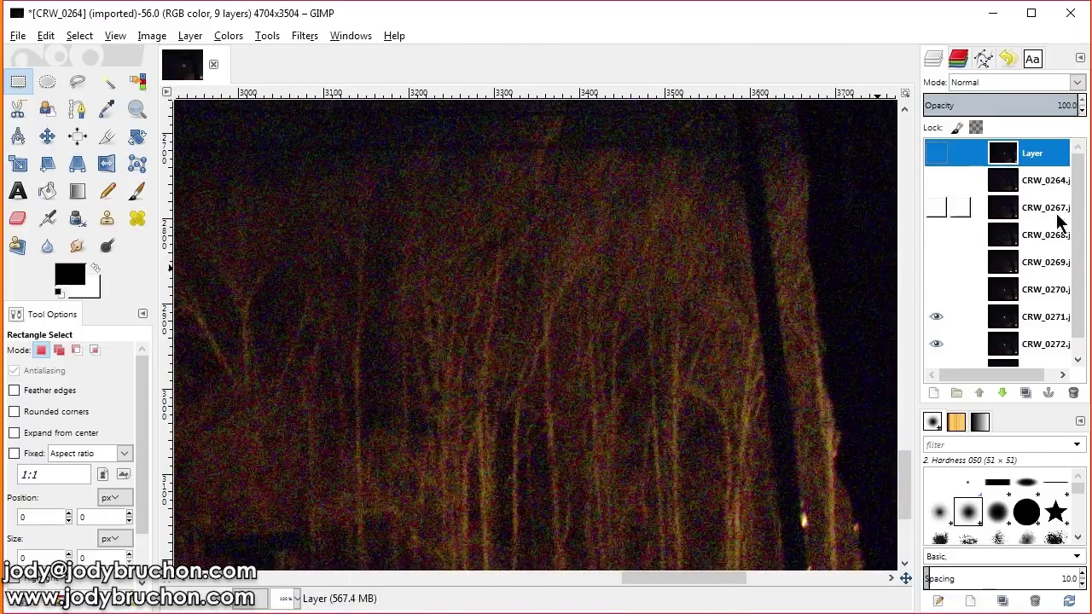
click(936, 155)
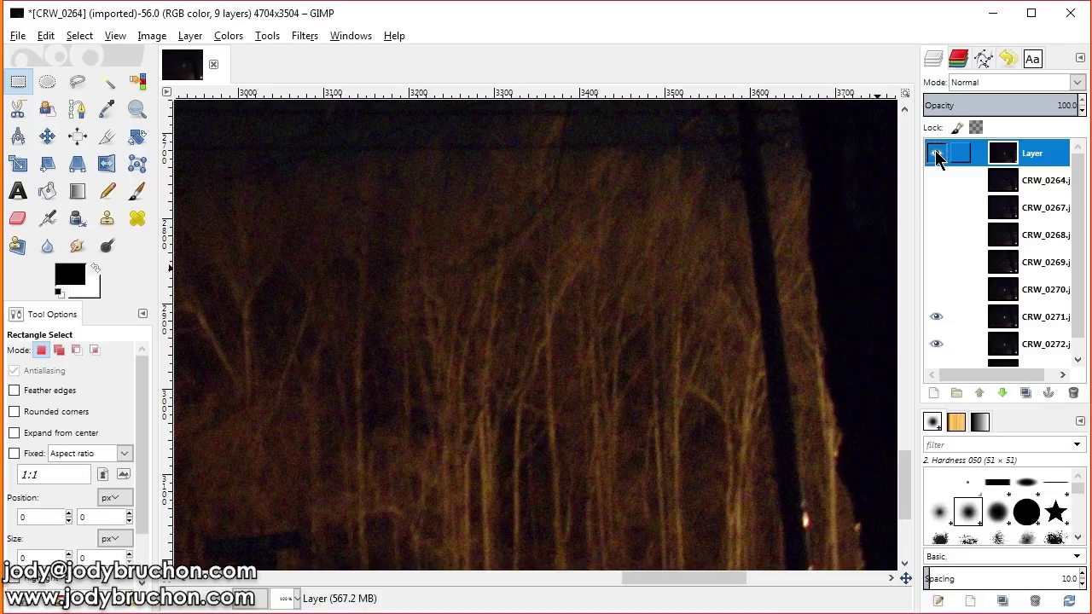
click(935, 154)
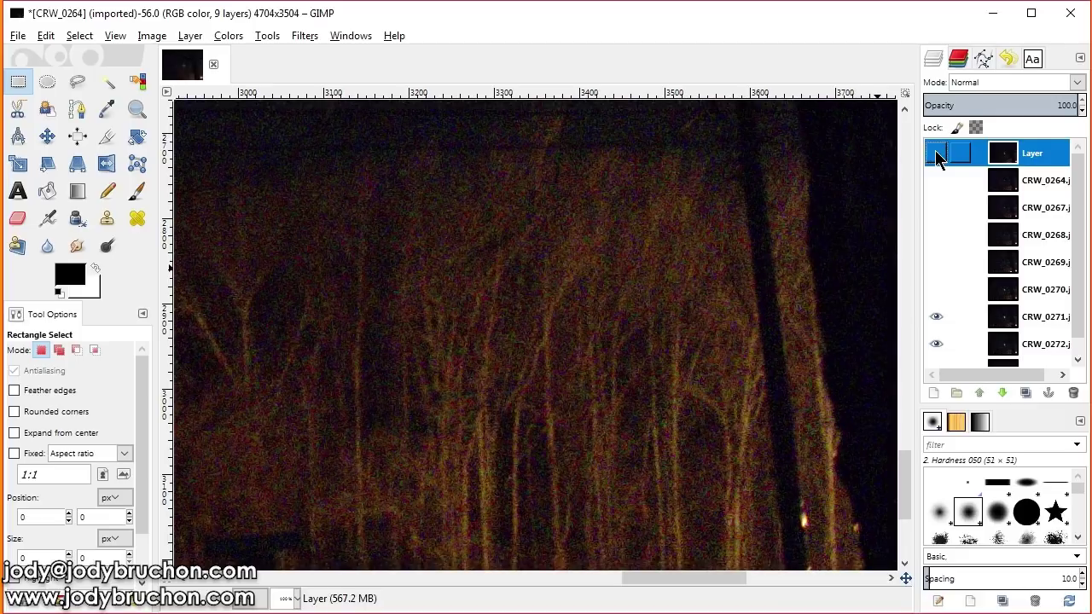
click(935, 154)
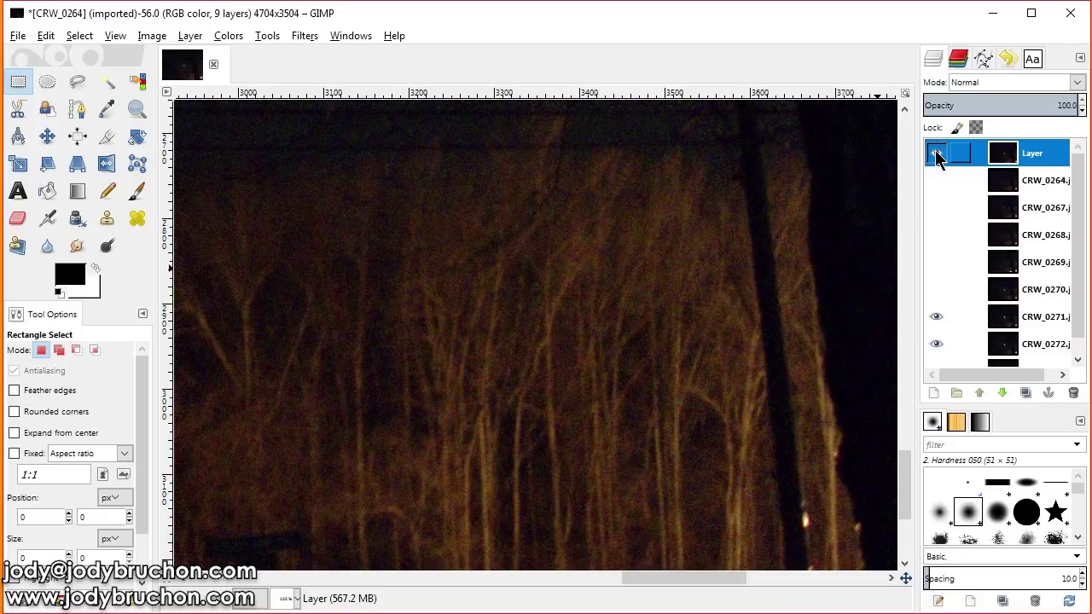
click(935, 155)
click(936, 154)
click(935, 154)
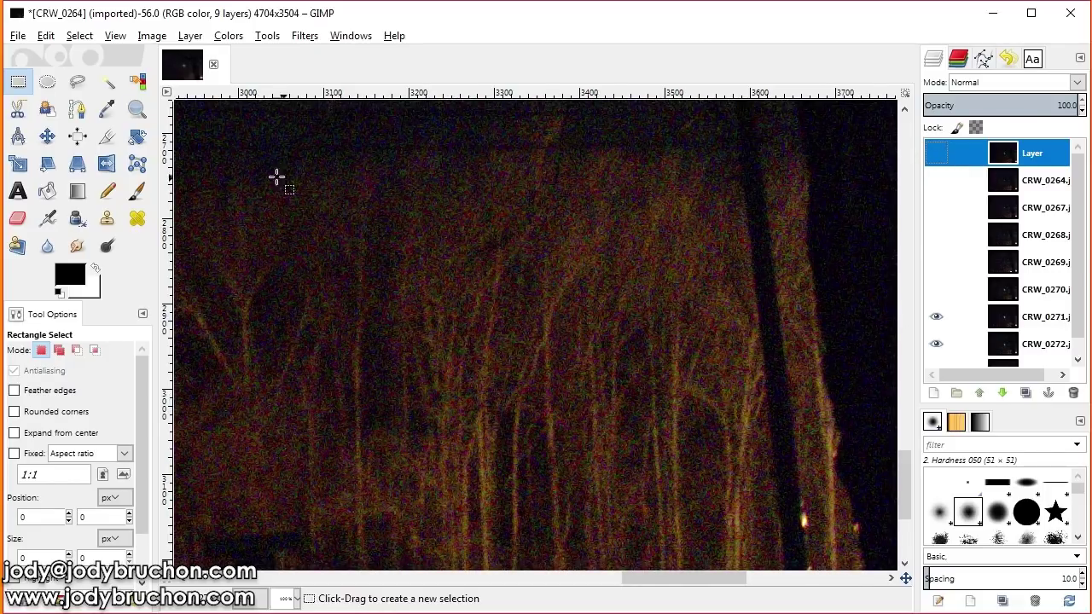
Close all images, discarding the unsaved CRW-based stack.
click(17, 36)
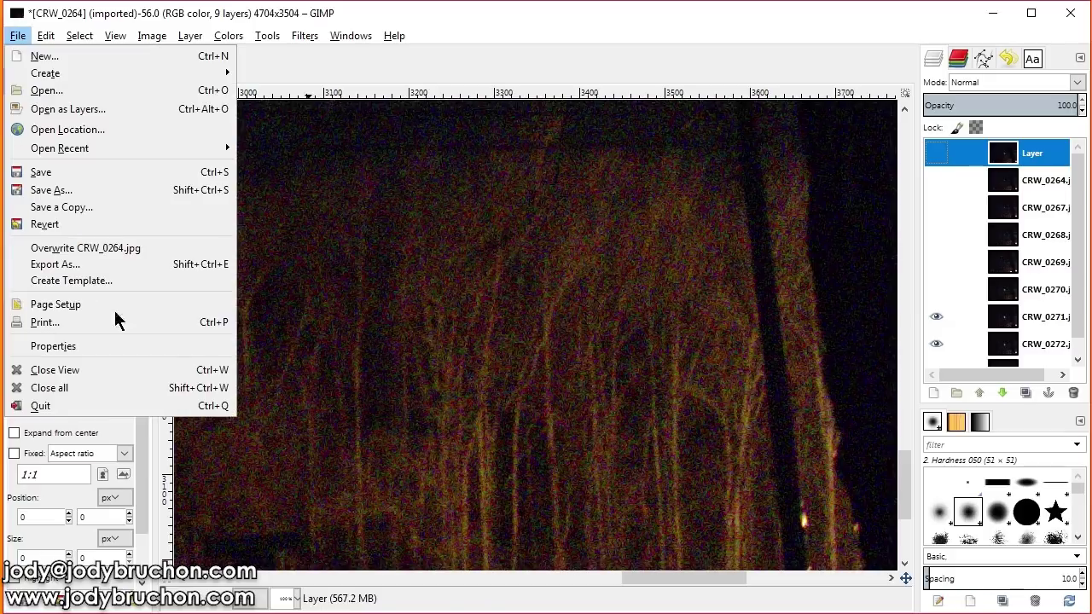
click(107, 388)
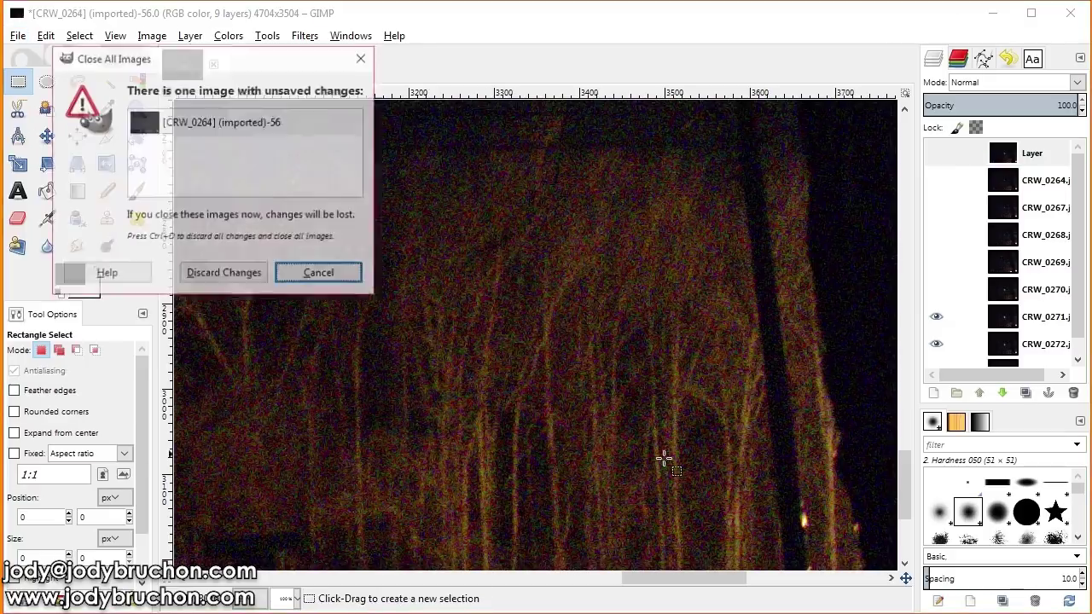
click(231, 277)
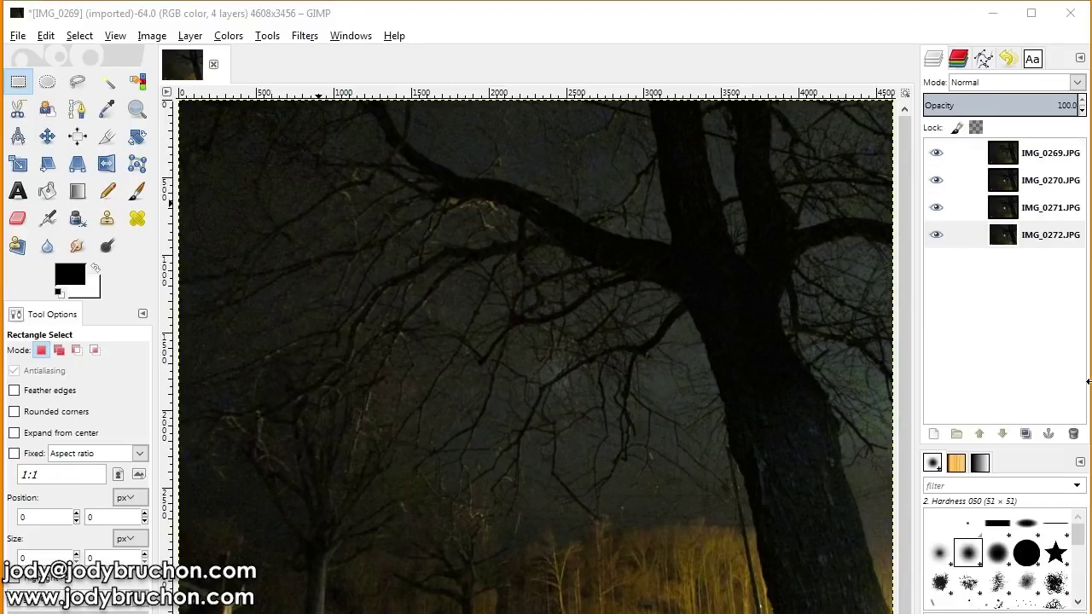
Add CRW_0268.jpg as a top layer above IMG_0269.JPG and toggle its visibility.
click(1023, 161)
click(1023, 266)
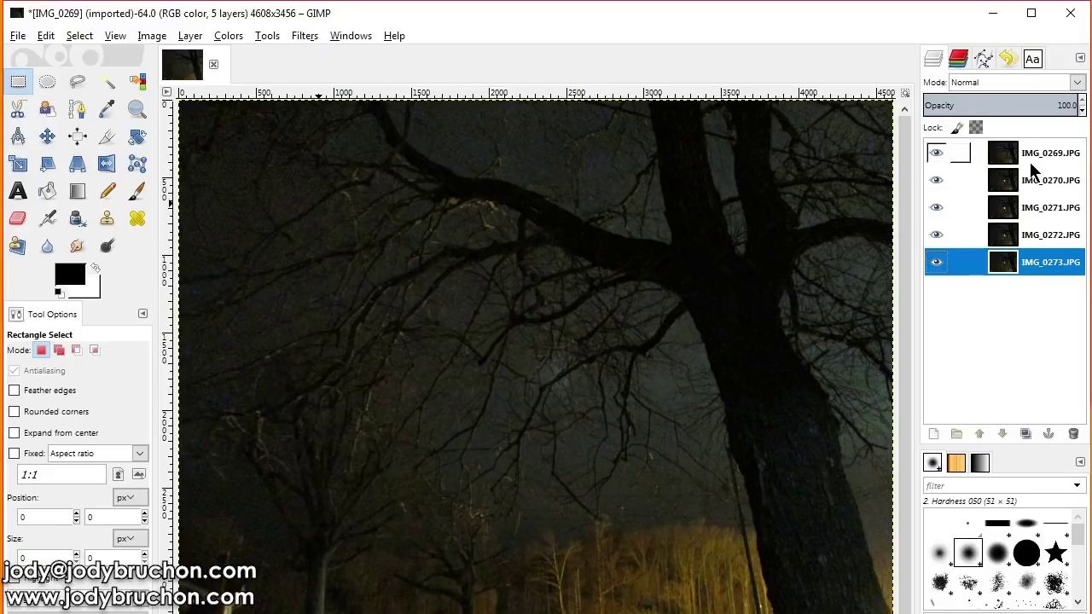
click(1029, 162)
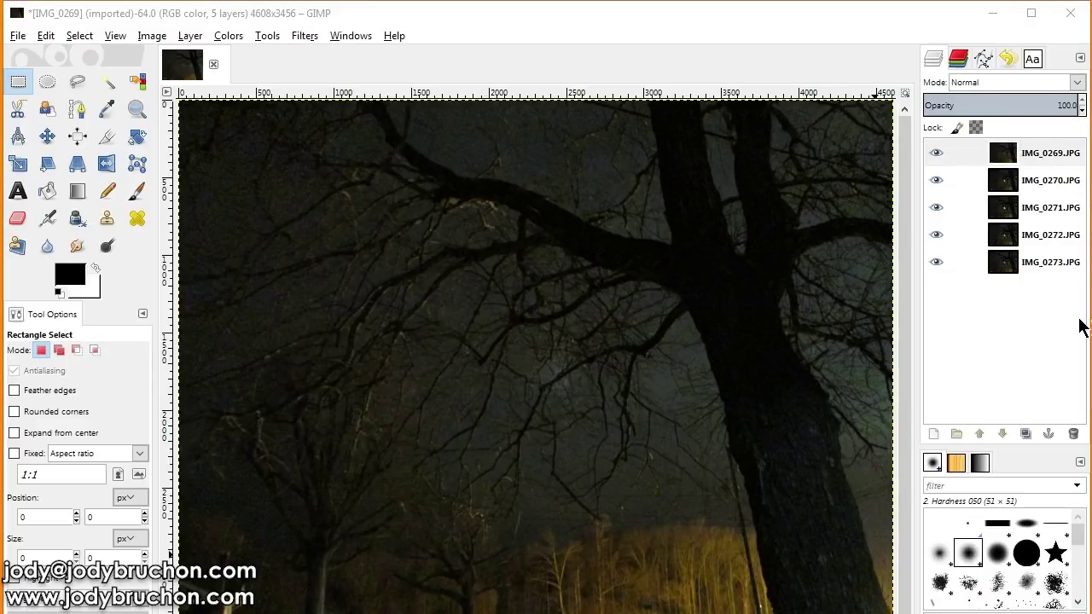
drag(1062, 245, 1060, 243)
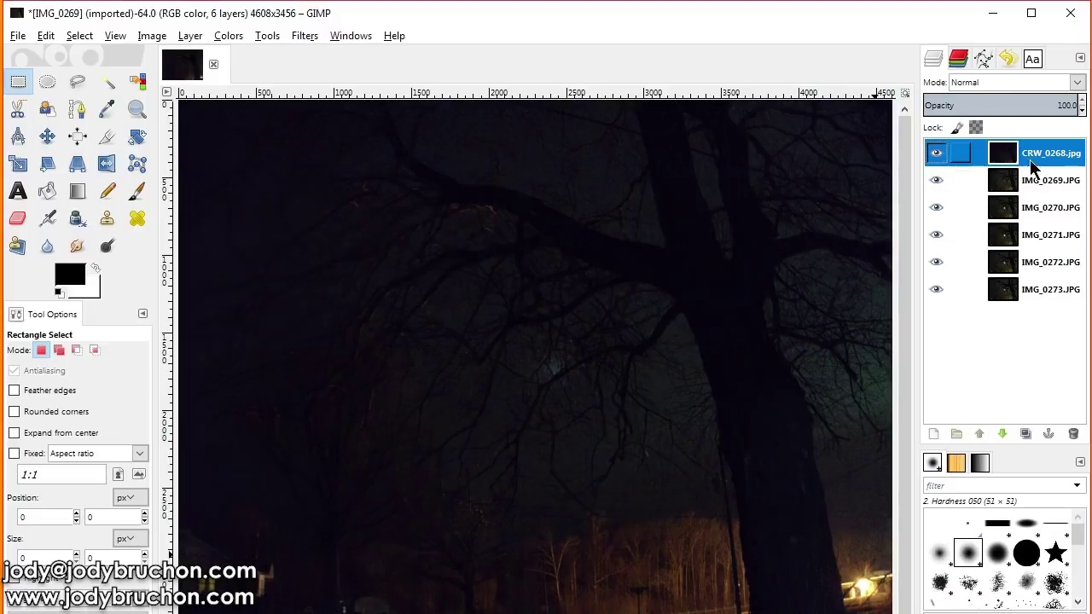
click(936, 156)
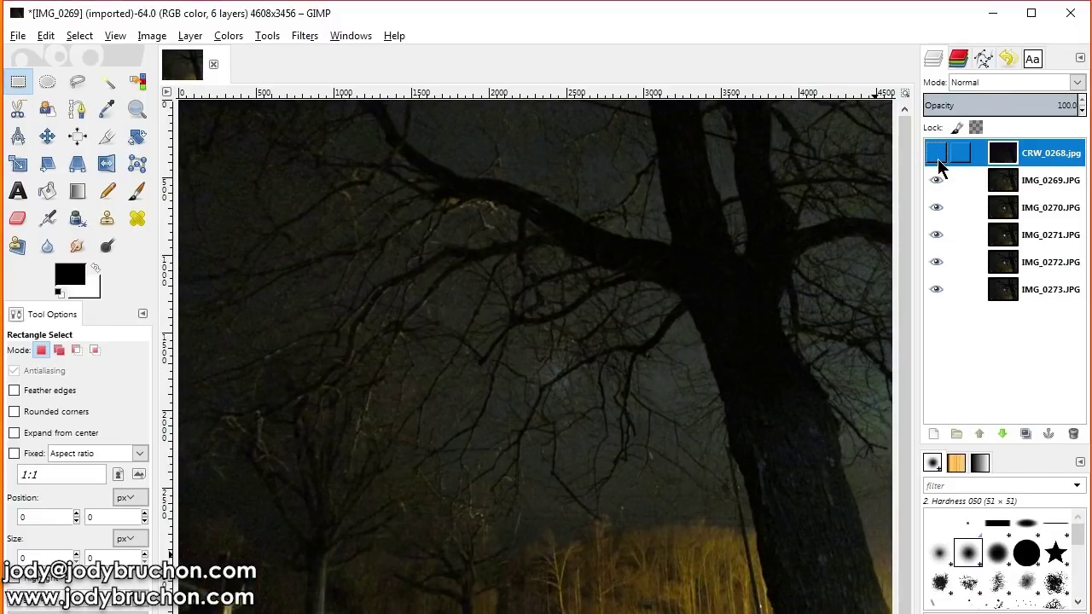
click(938, 156)
click(938, 156)
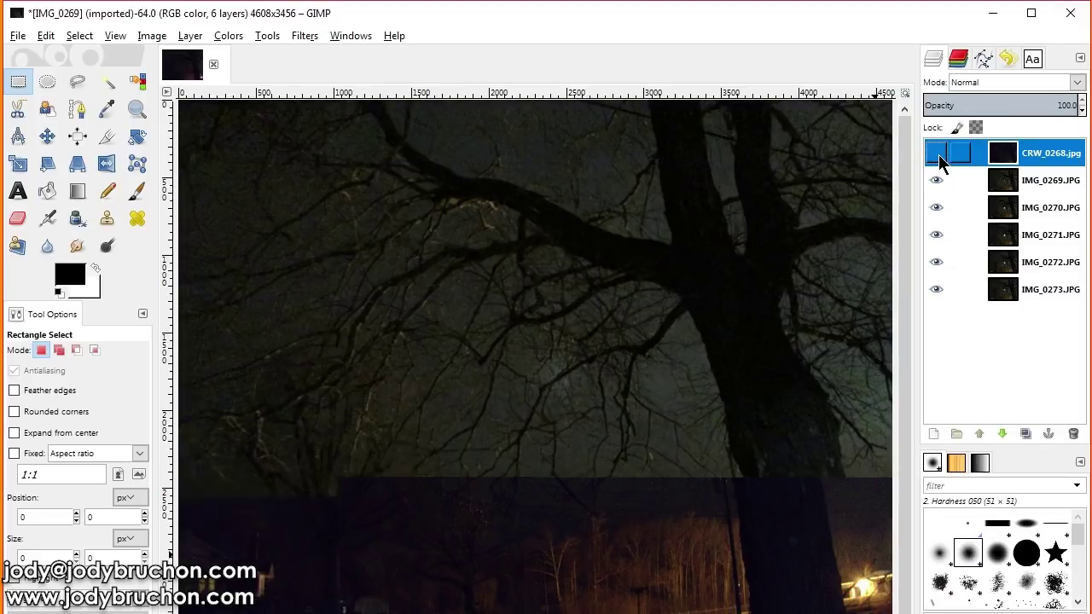
click(937, 156)
Delete the CRW_0268.jpg layer from its right-click menu.
right_click(1047, 156)
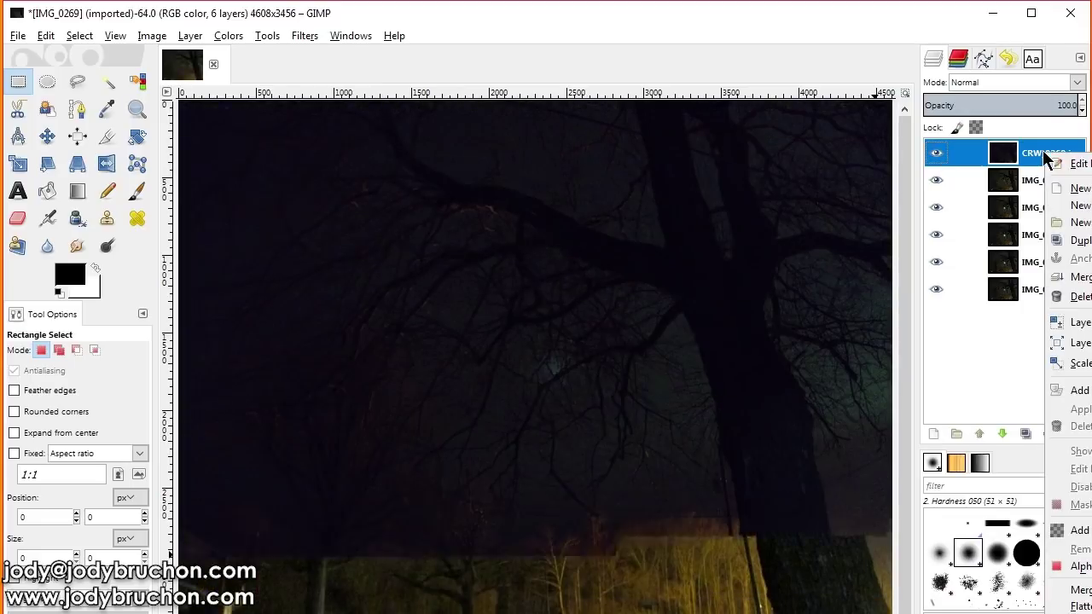
key(Escape)
right_click(1020, 162)
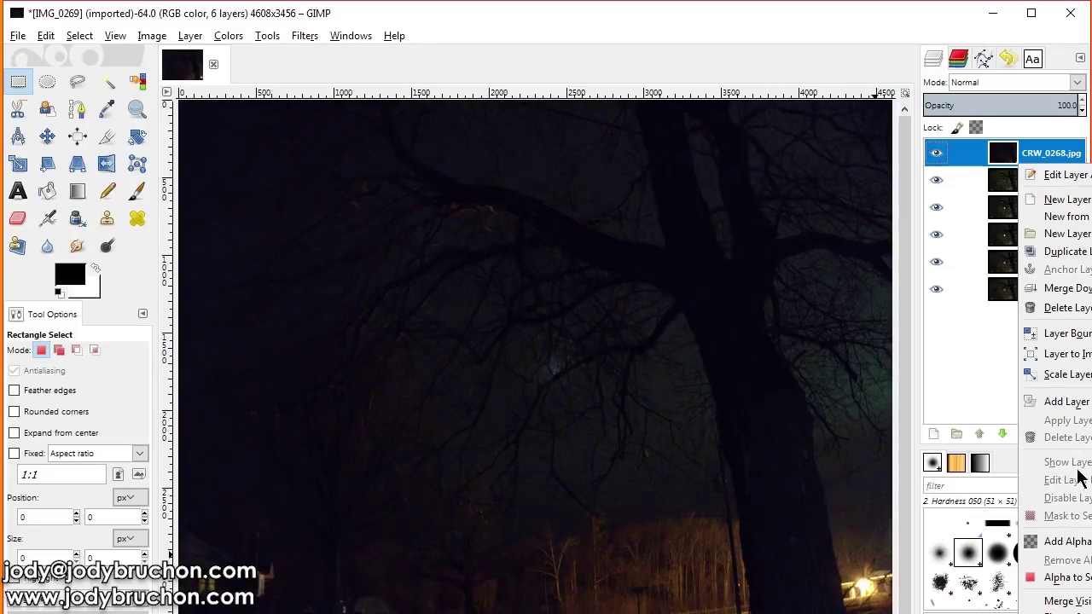
click(1066, 308)
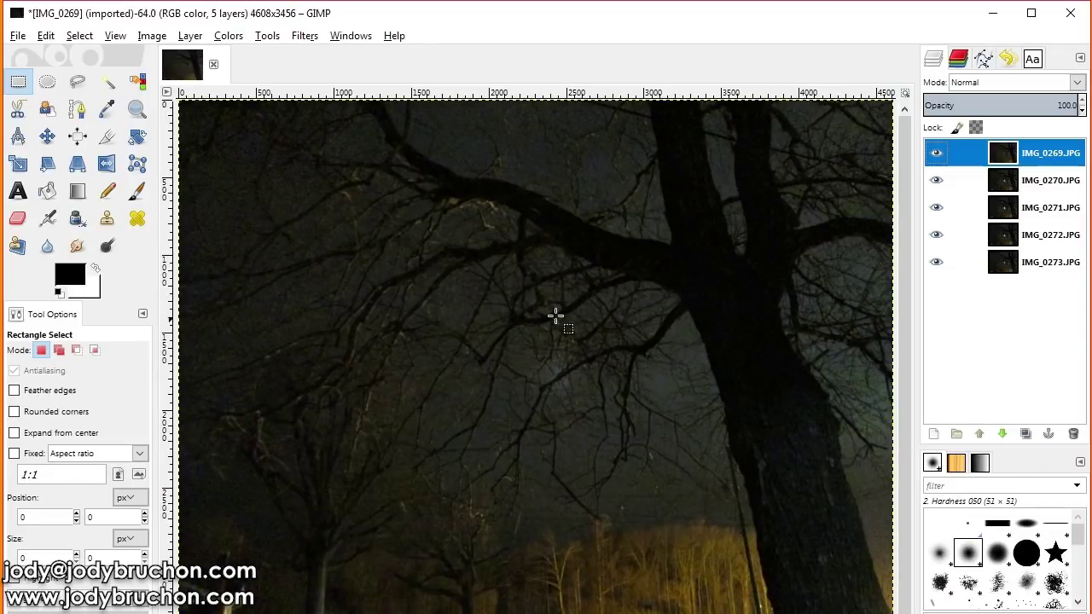
In G'MIC-Qt, align the five IMG JPEG frames and median-blend all visible layers into a new top layer.
click(305, 39)
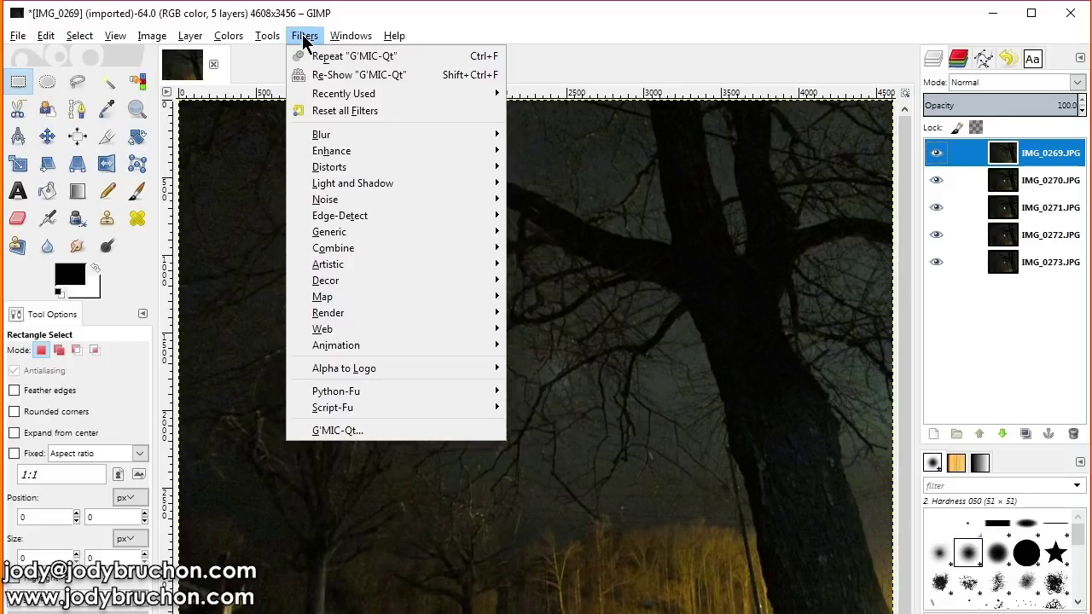
click(365, 435)
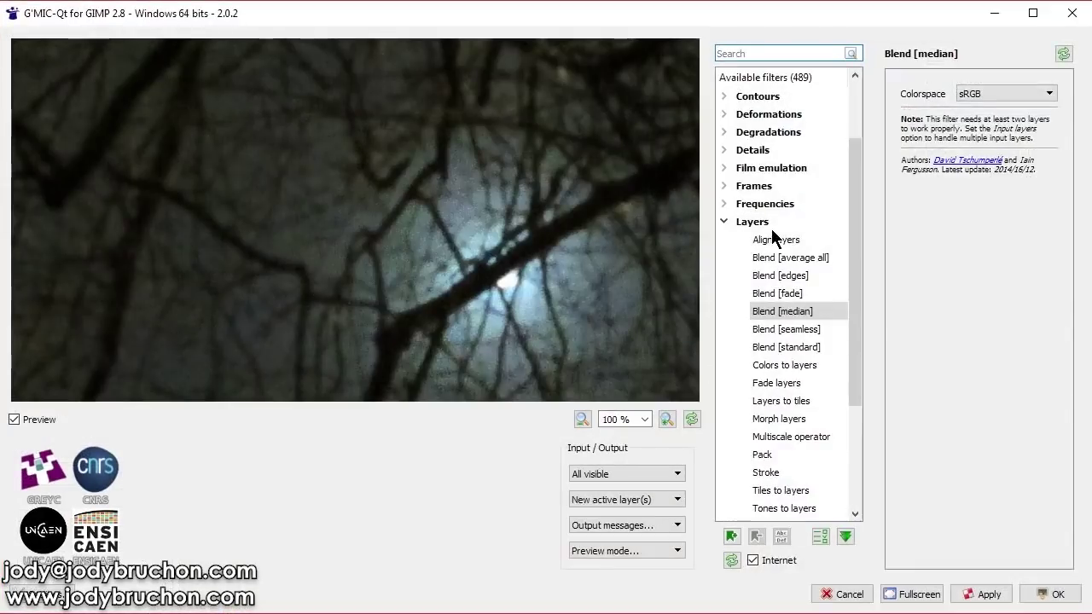
click(771, 239)
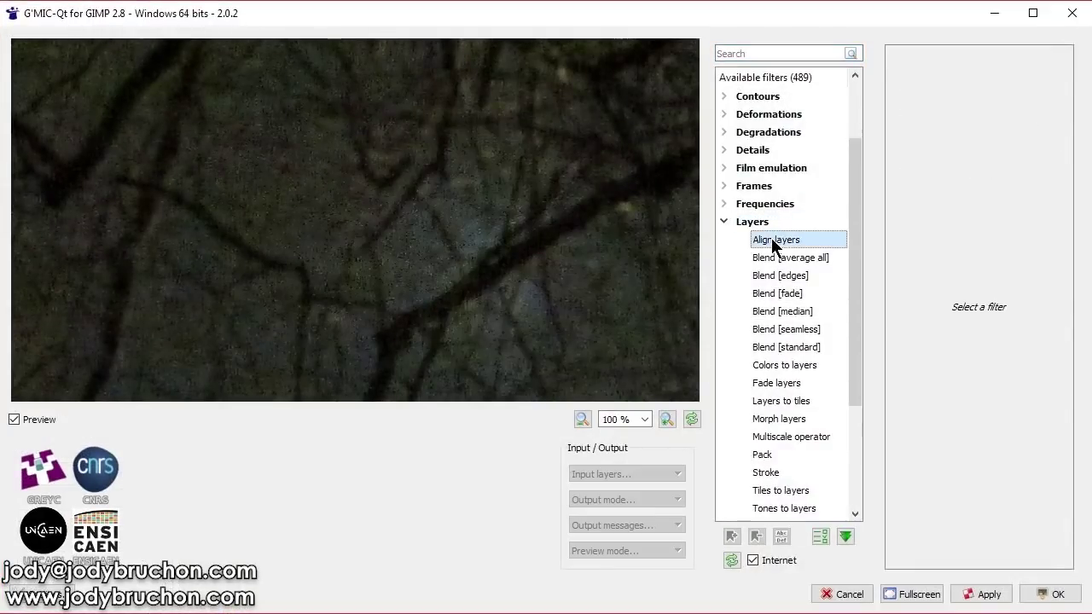
click(981, 594)
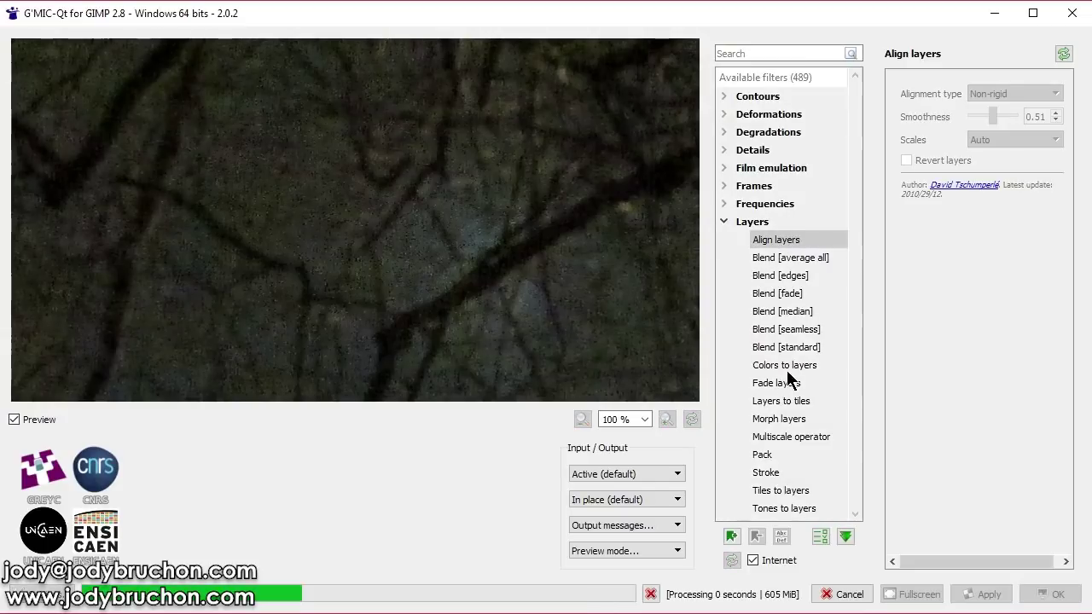
click(798, 311)
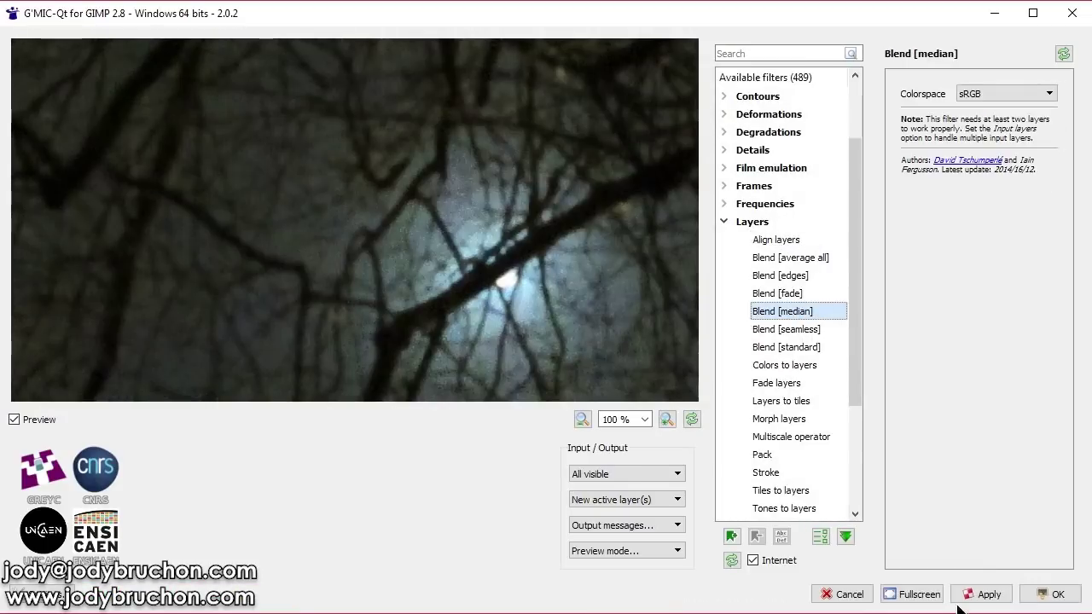
click(1051, 593)
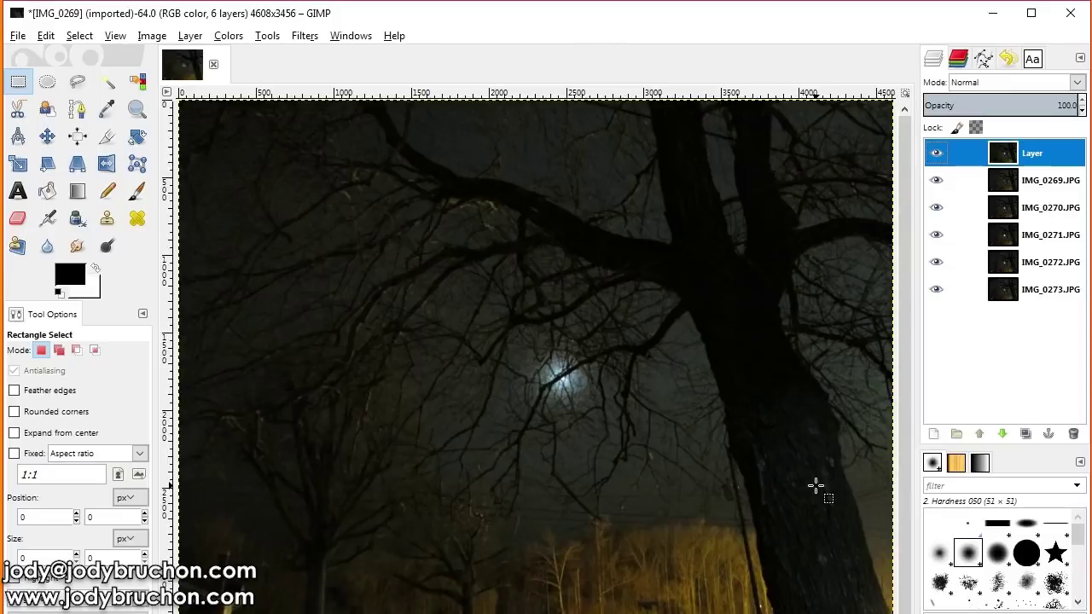
Zoom to 100% and pan over to the moon.
key(1)
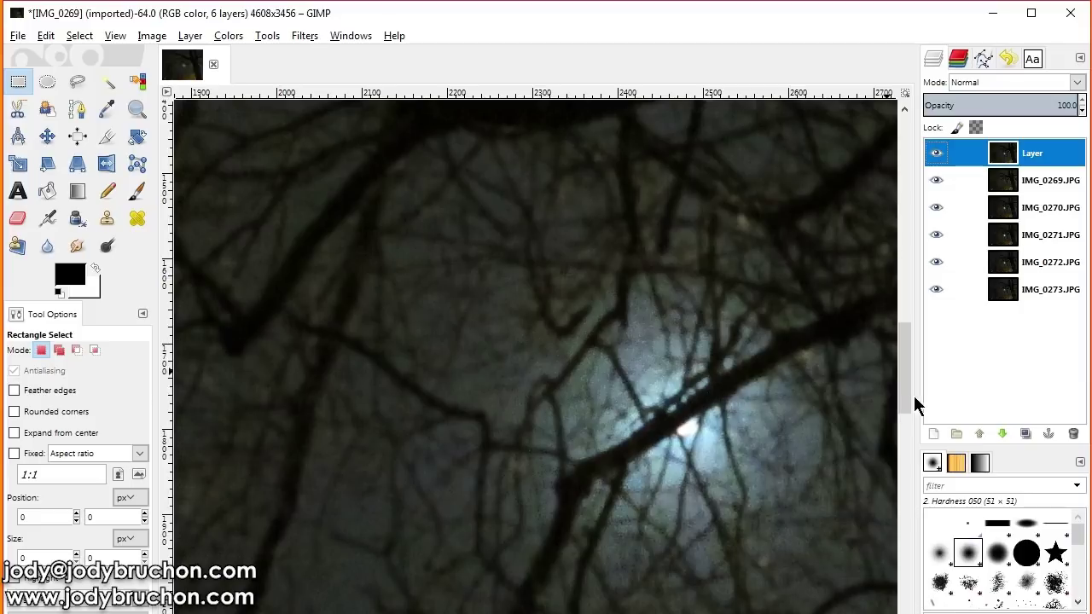
mouse_move(915, 395)
mouse_down()
mouse_move(910, 341)
mouse_move(913, 439)
mouse_move(914, 406)
mouse_up()
scroll(535, 351, right, 4)
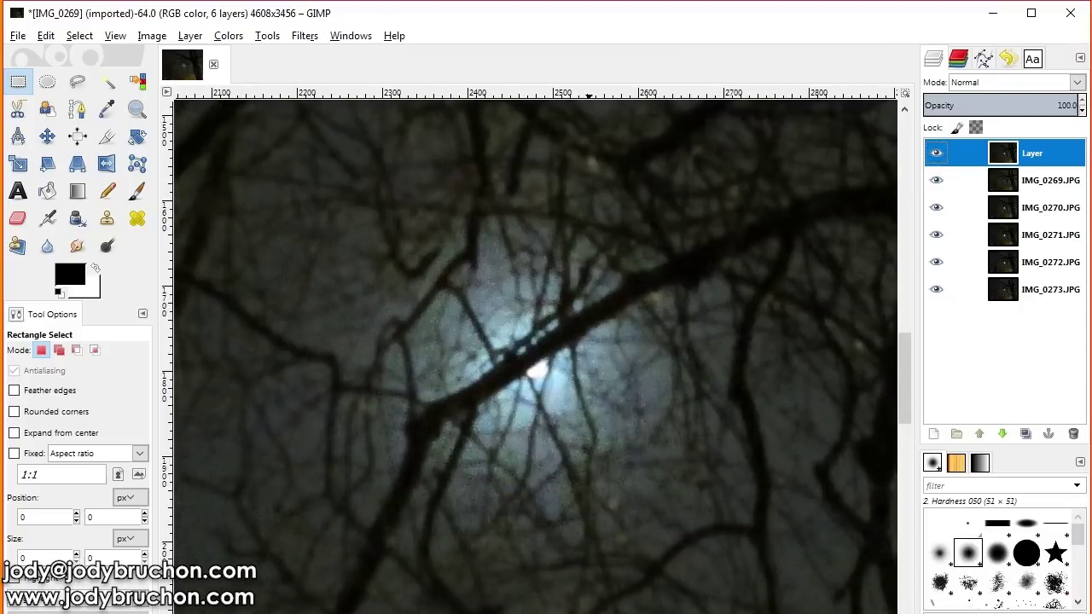
scroll(535, 351, left, 1)
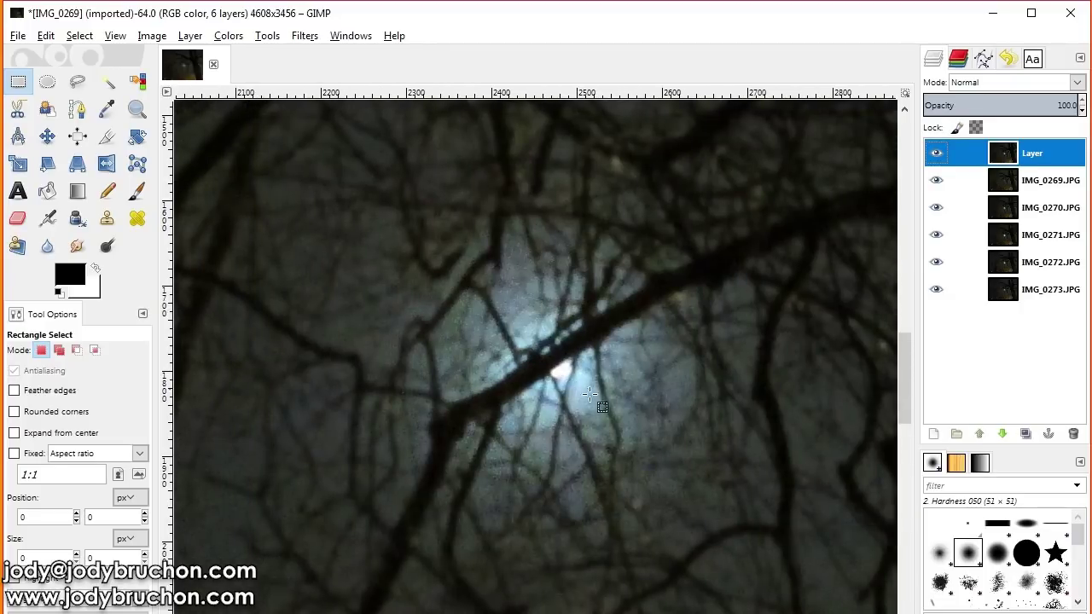
Toggle the median-blended layer against the frames below, leaving it visible.
drag(935, 153, 938, 155)
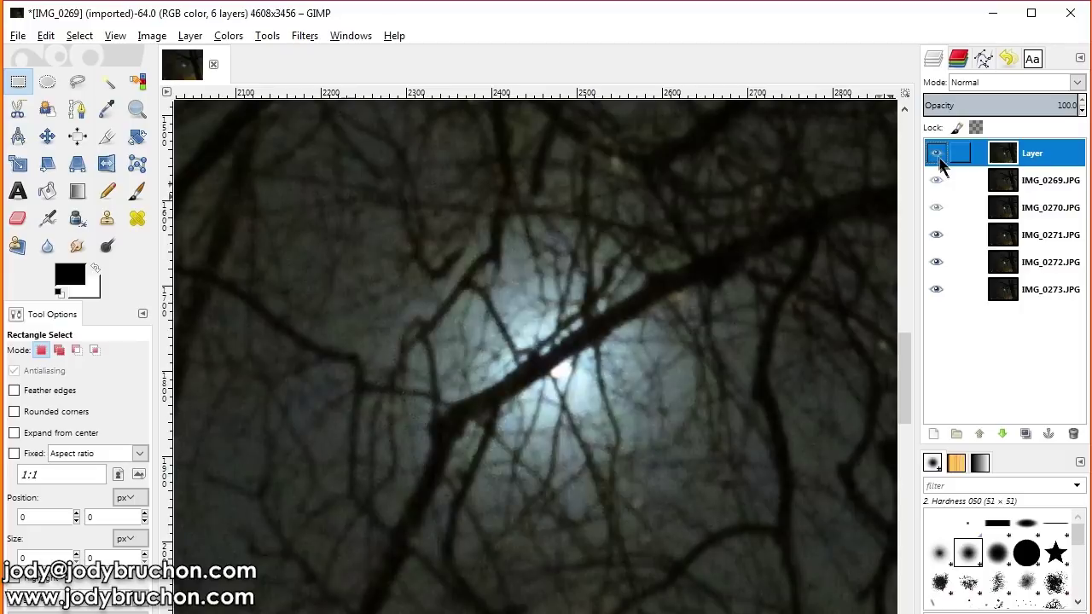
click(937, 156)
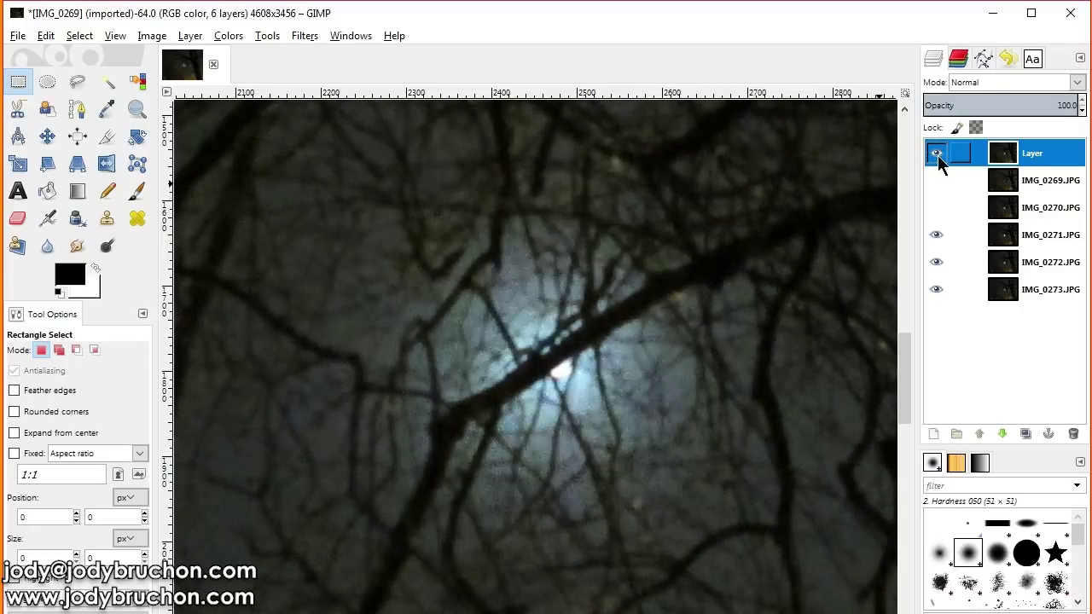
click(937, 155)
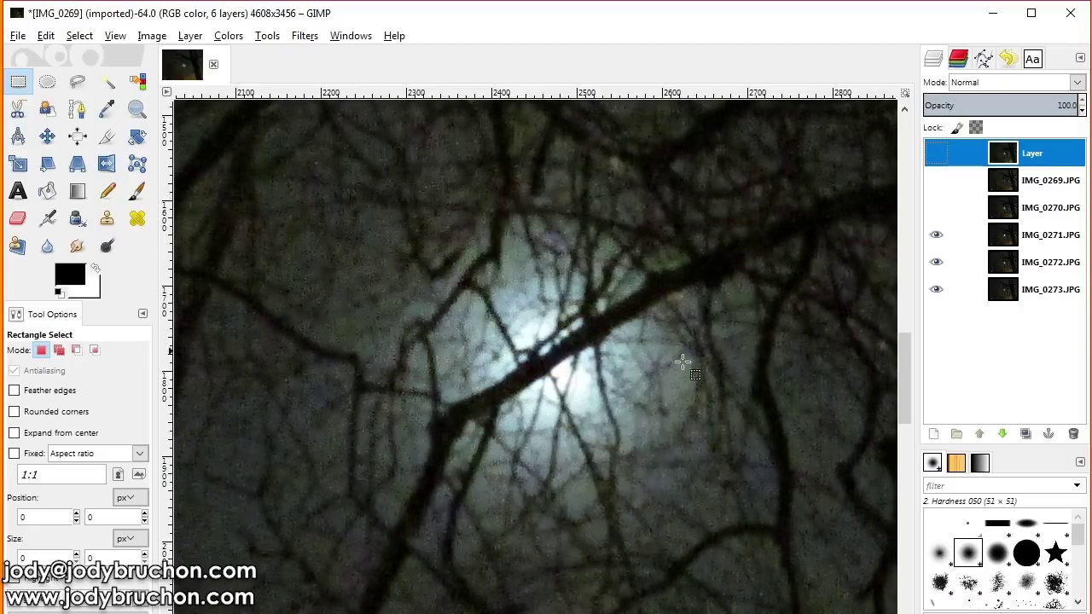
click(936, 154)
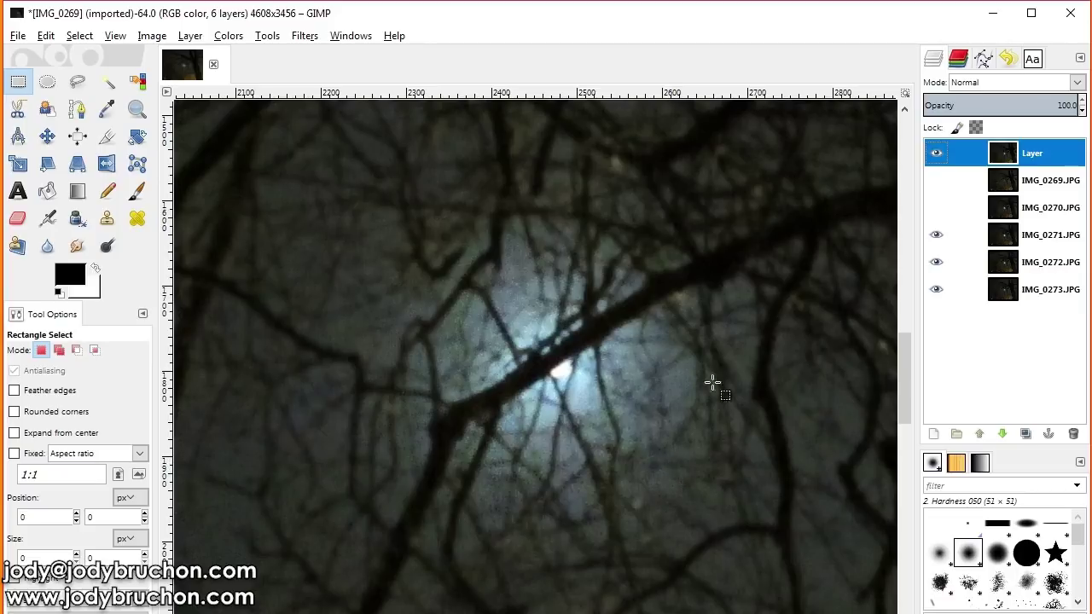
click(936, 155)
click(937, 155)
click(935, 158)
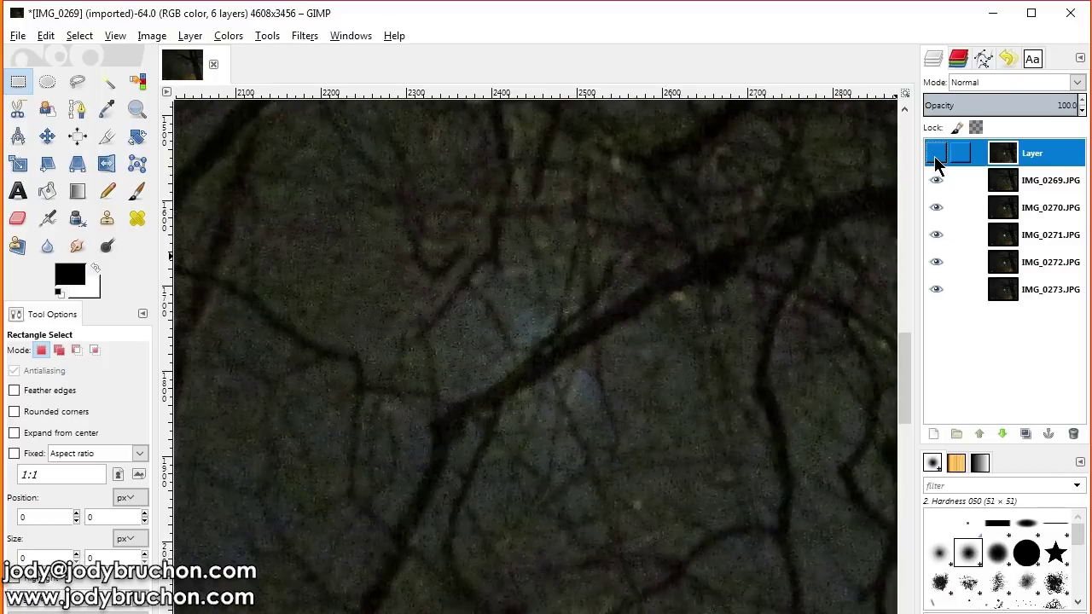
click(935, 159)
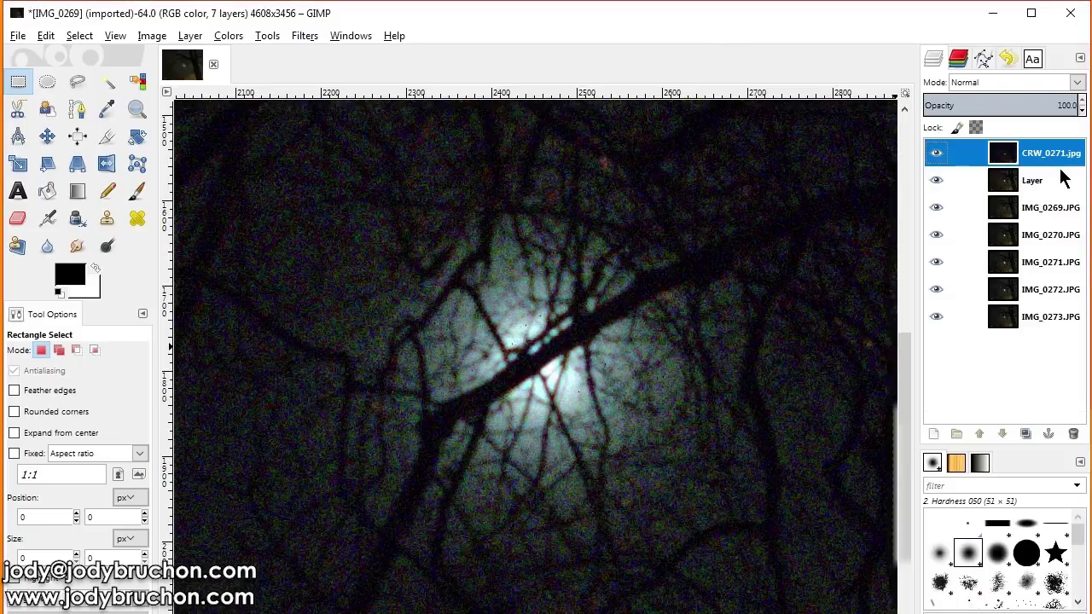
Toggle the CRW_0271.jpg top layer against the median-blended JPEG layer, leaving it hidden.
click(936, 155)
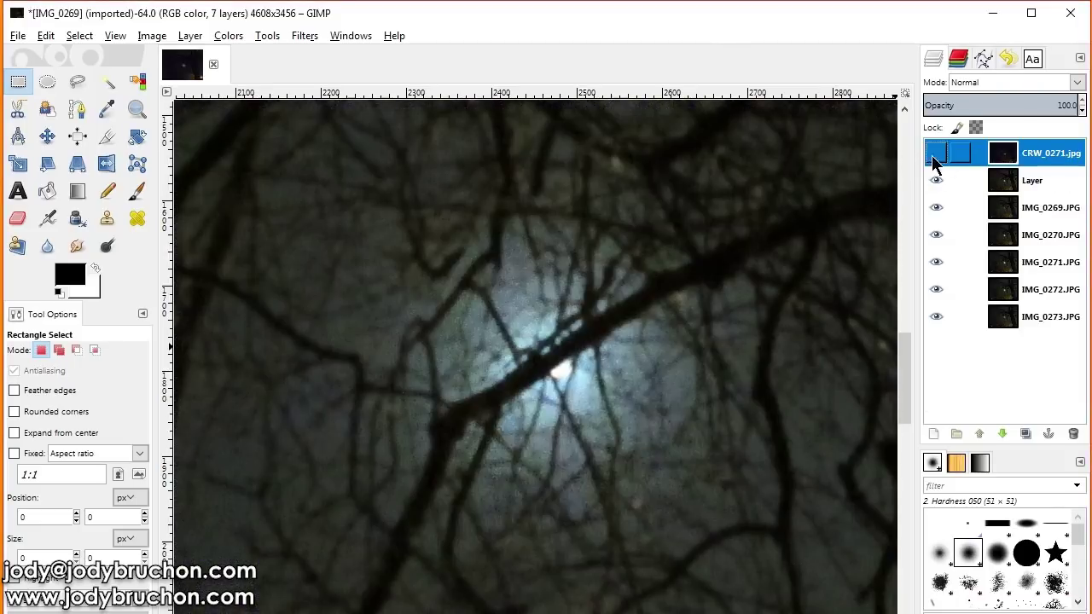
click(938, 162)
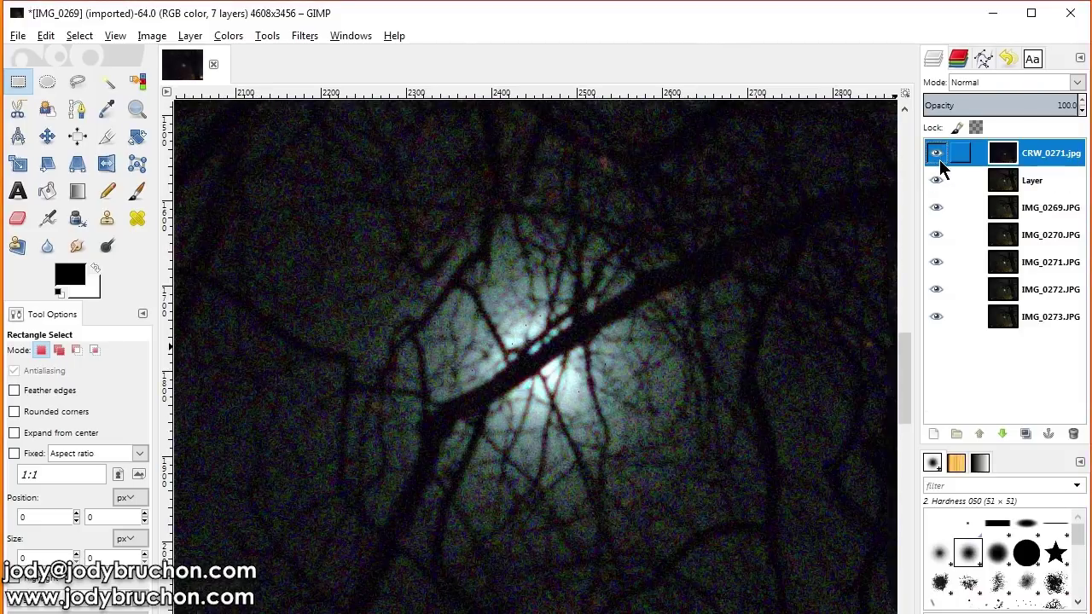
click(939, 162)
click(939, 162)
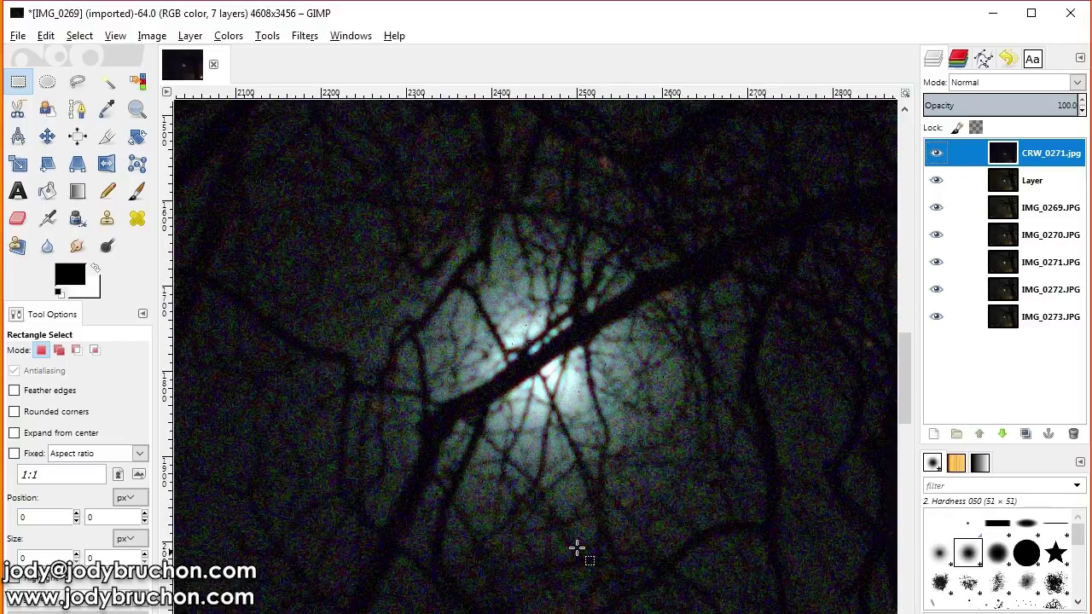
click(935, 159)
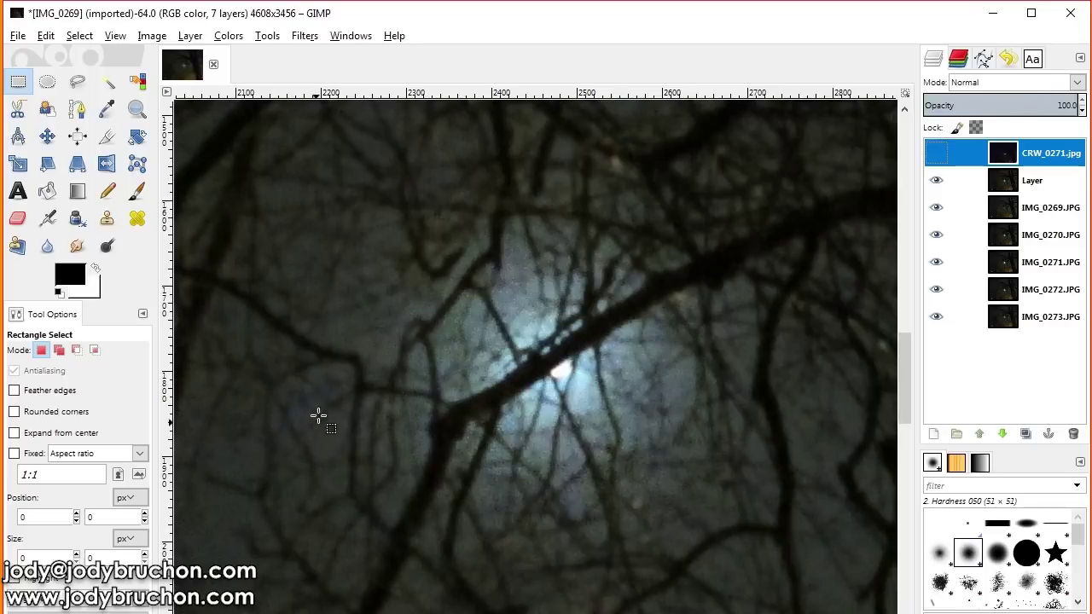
click(935, 154)
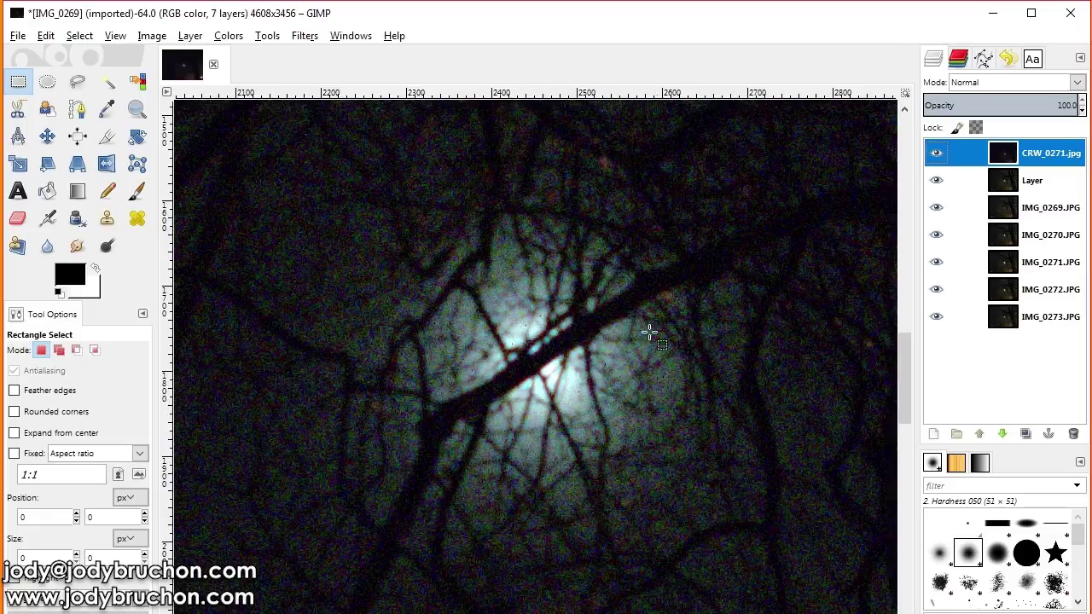
click(935, 153)
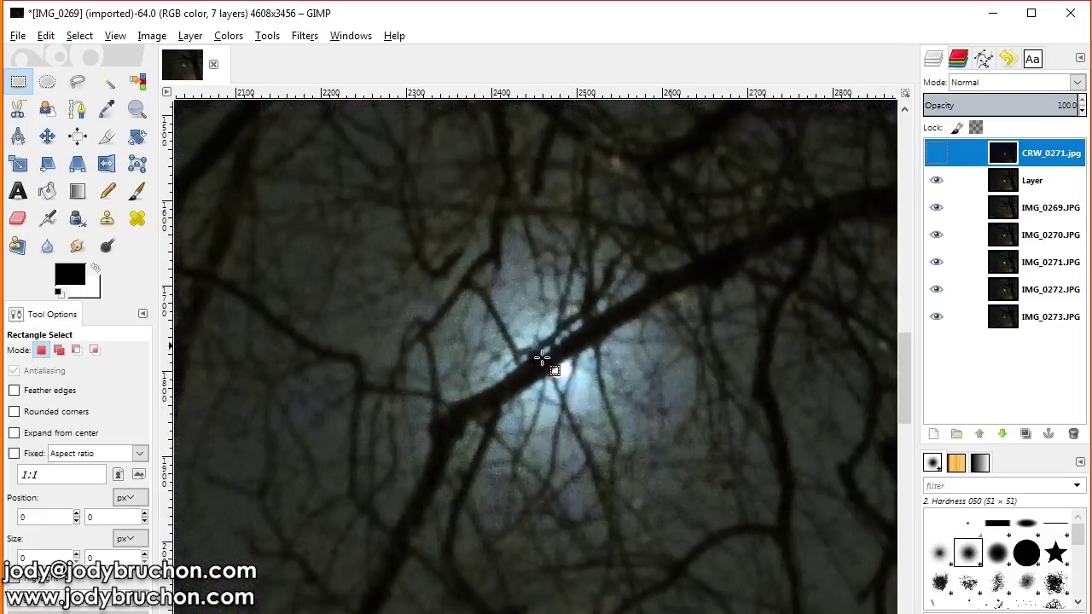
click(936, 162)
click(935, 162)
click(519, 324)
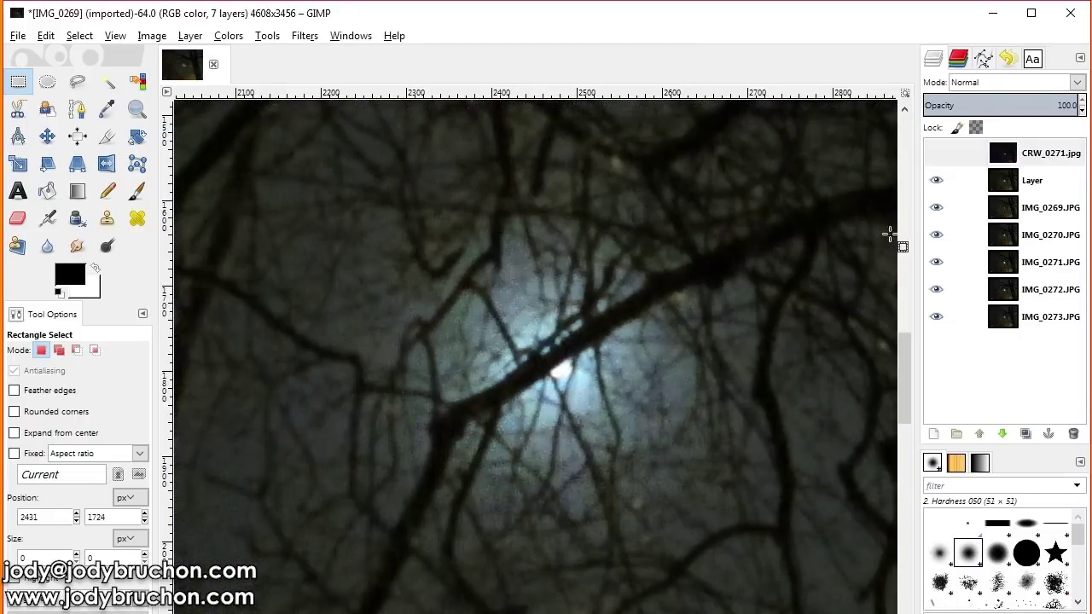
click(935, 153)
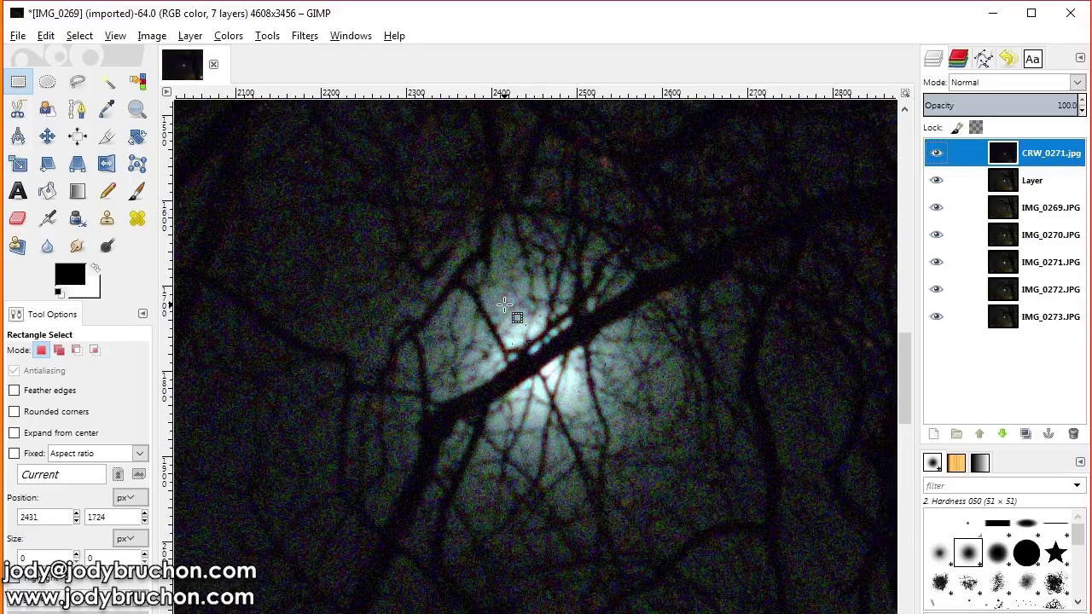
click(937, 155)
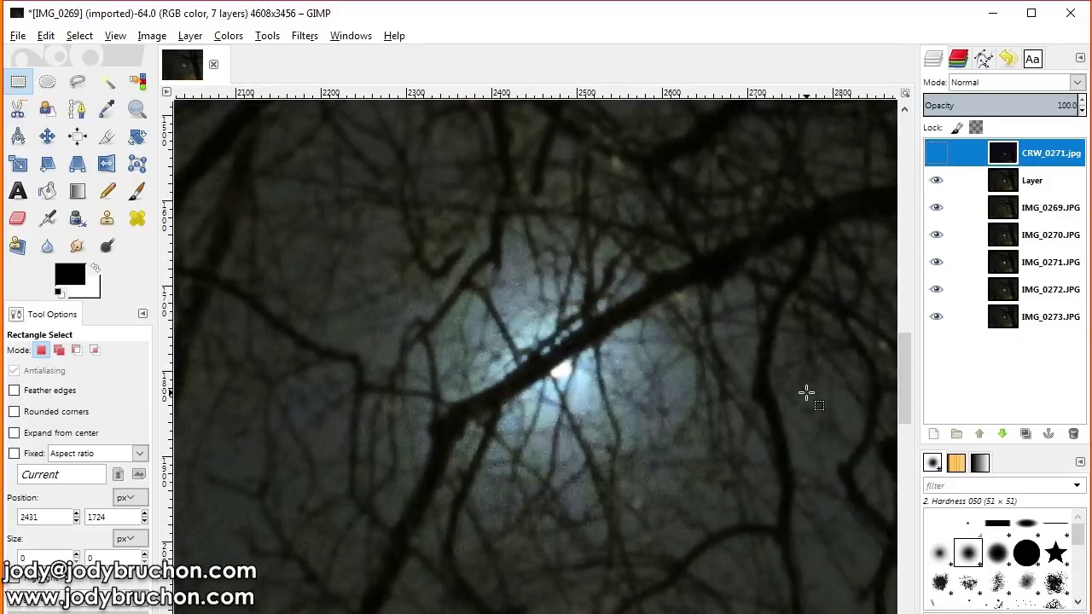
Close all images, discarding changes to the 7-layer IMG stack.
click(18, 36)
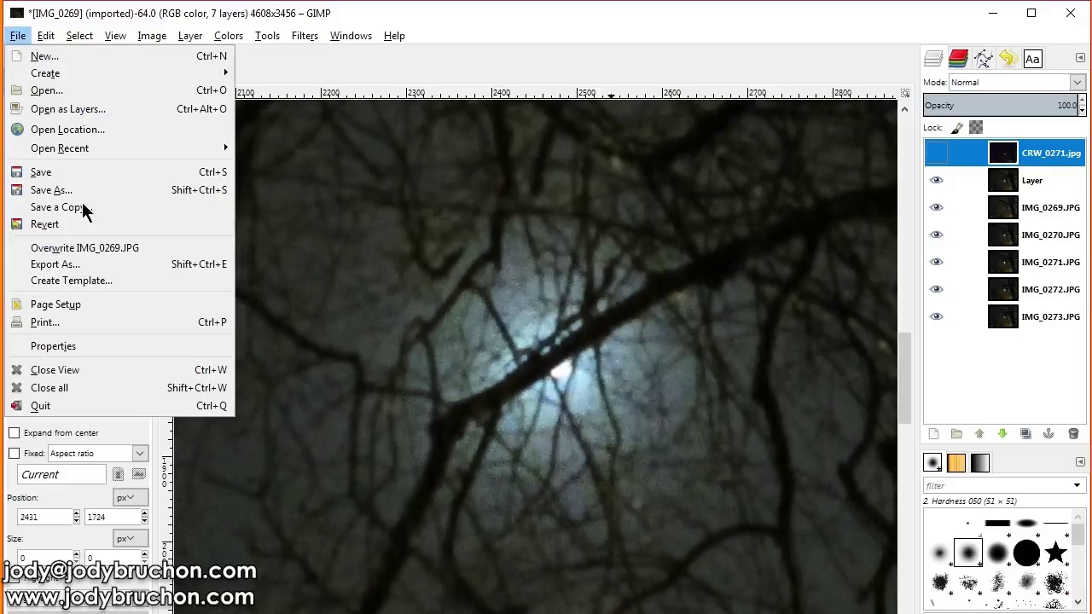
click(91, 383)
click(267, 319)
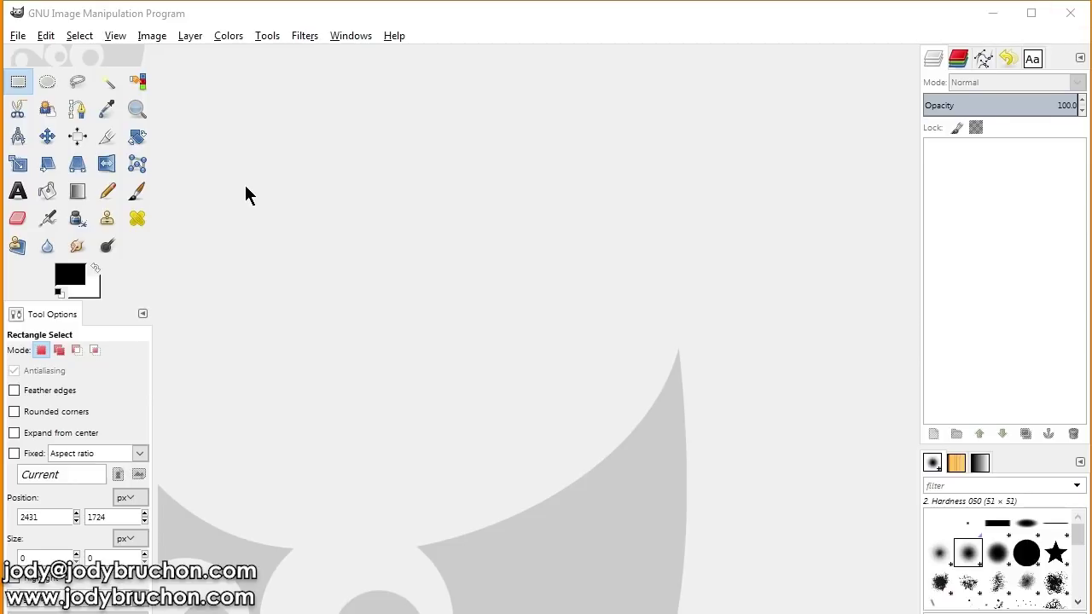
click(17, 39)
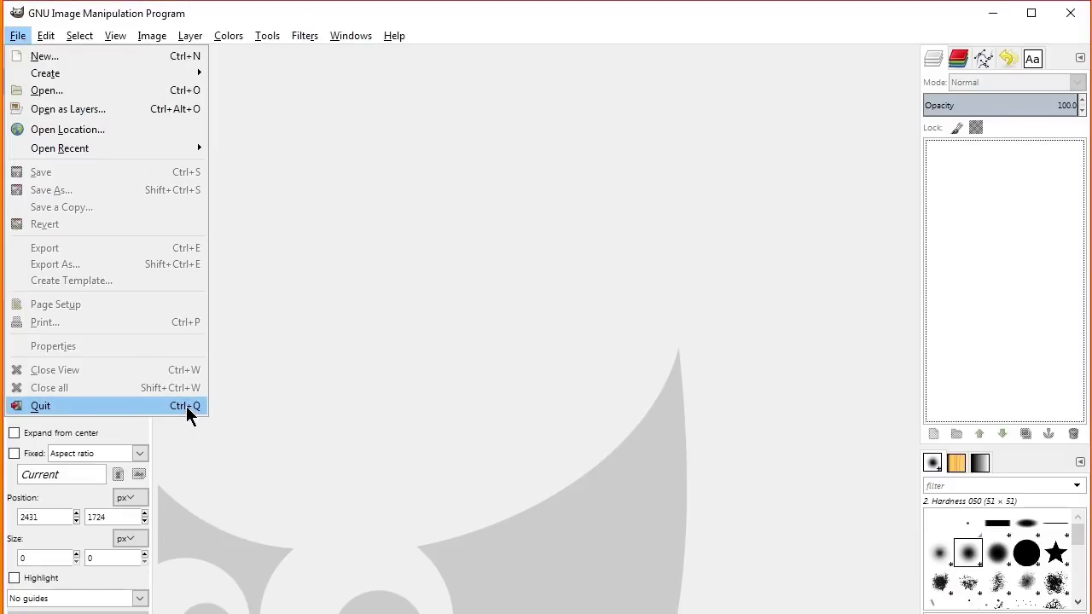